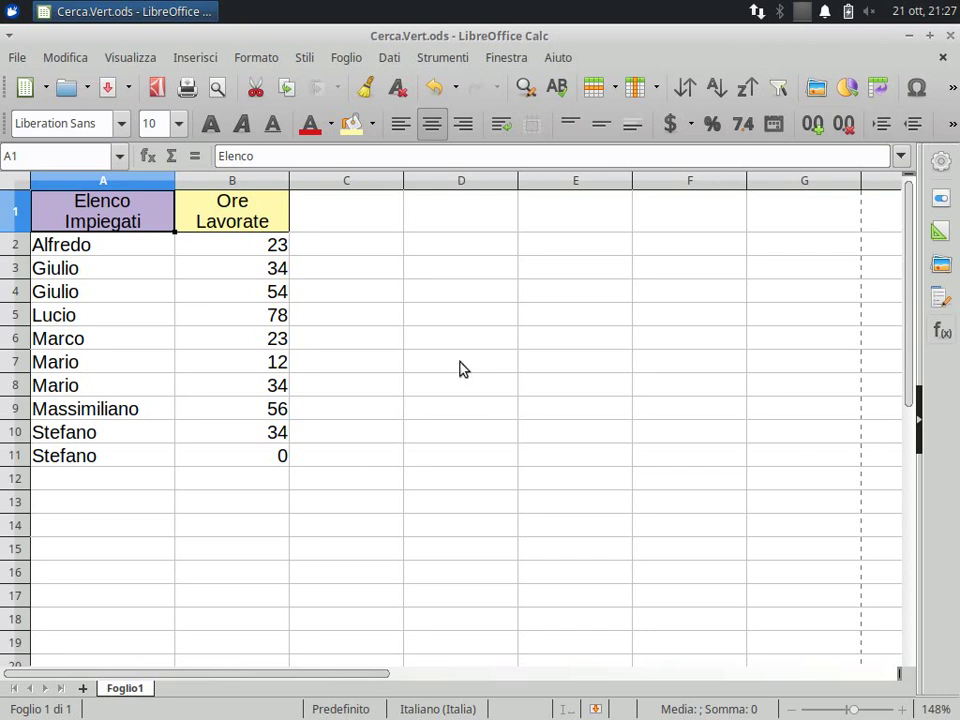
Review the employee names and hours, then narrow columns A and B to fit them
drag(121, 242, 96, 455)
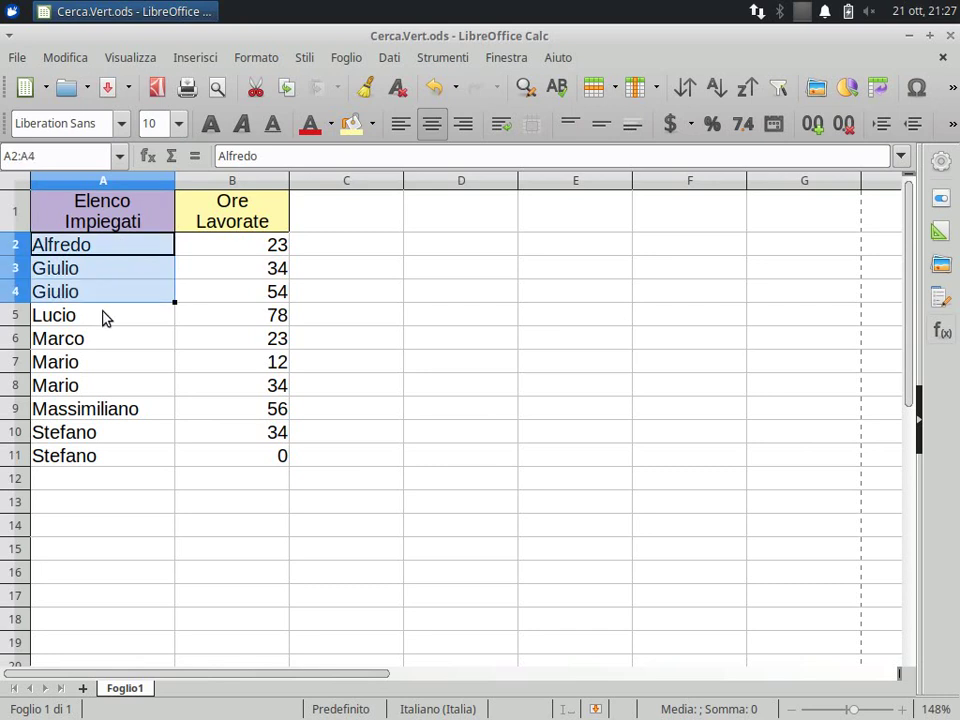
click(103, 250)
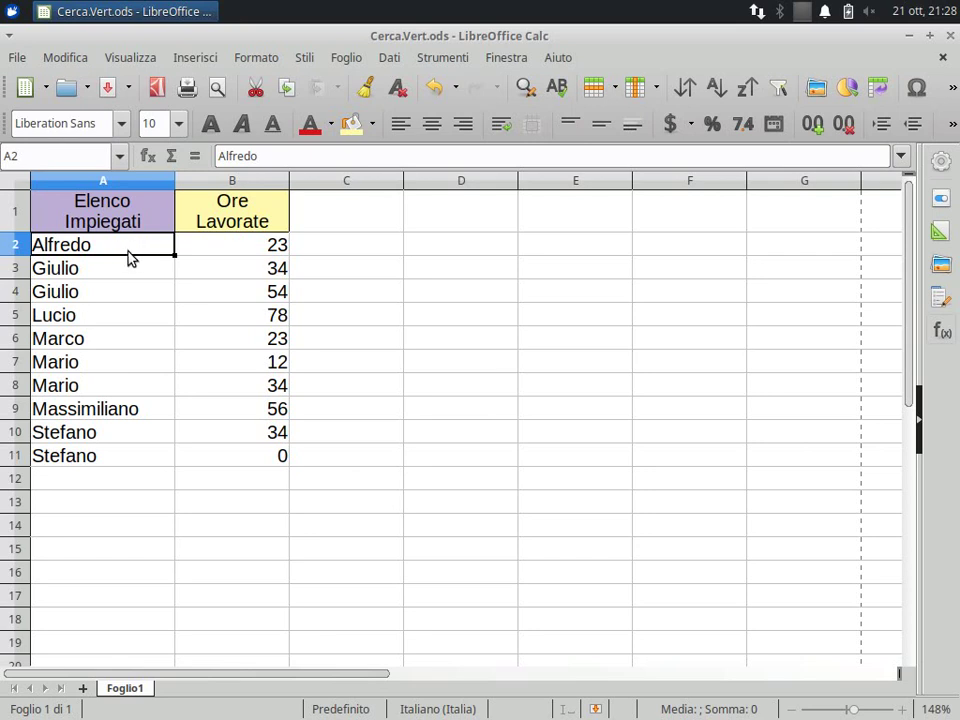
click(229, 252)
click(234, 272)
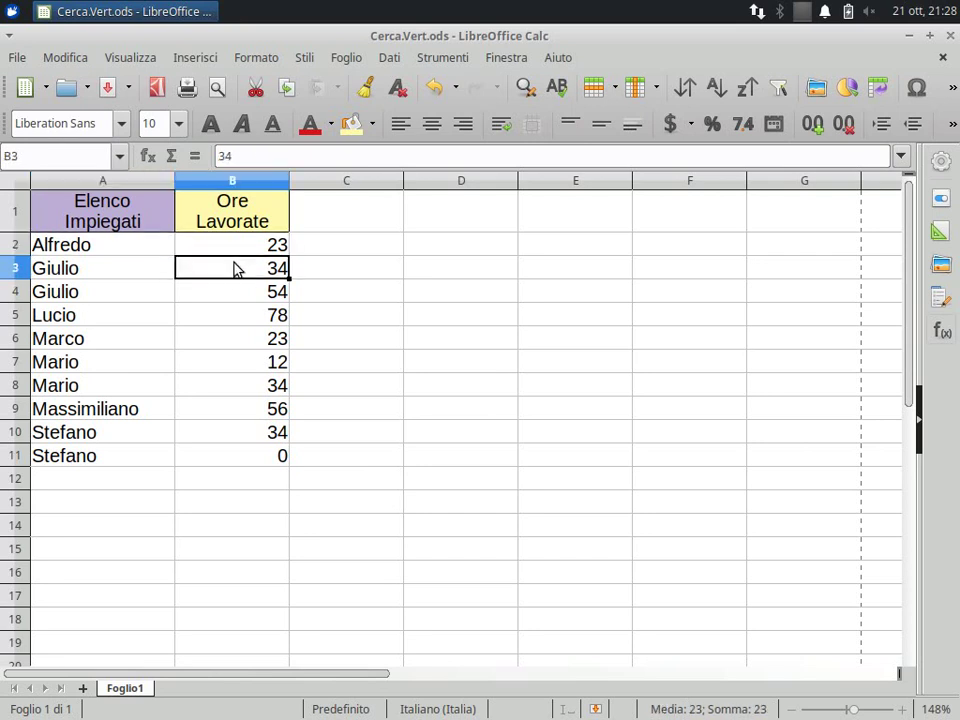
click(246, 298)
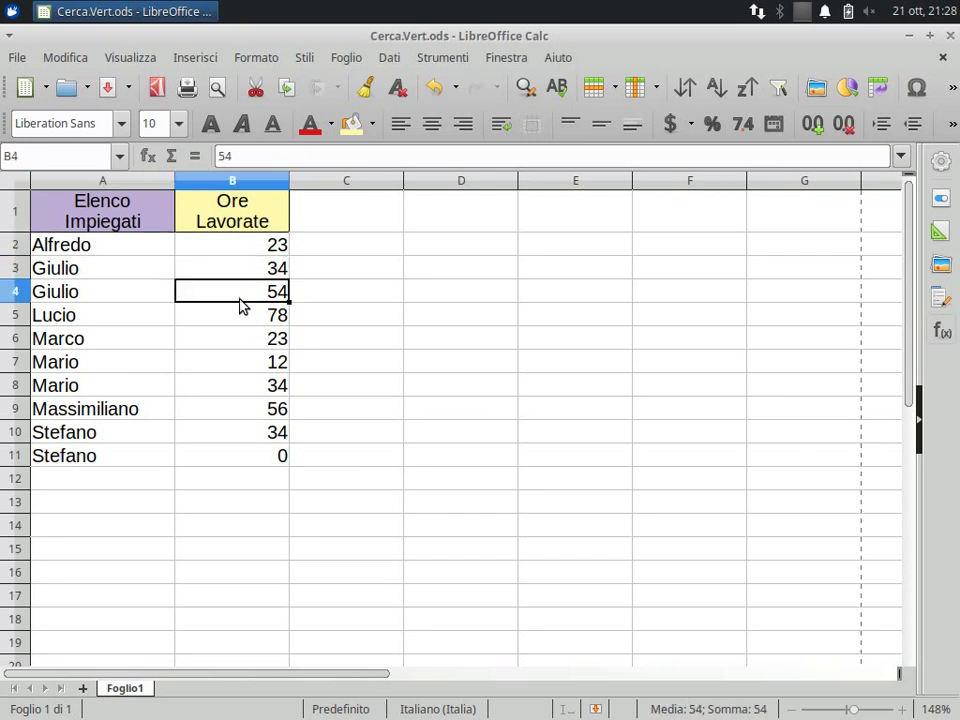
click(131, 250)
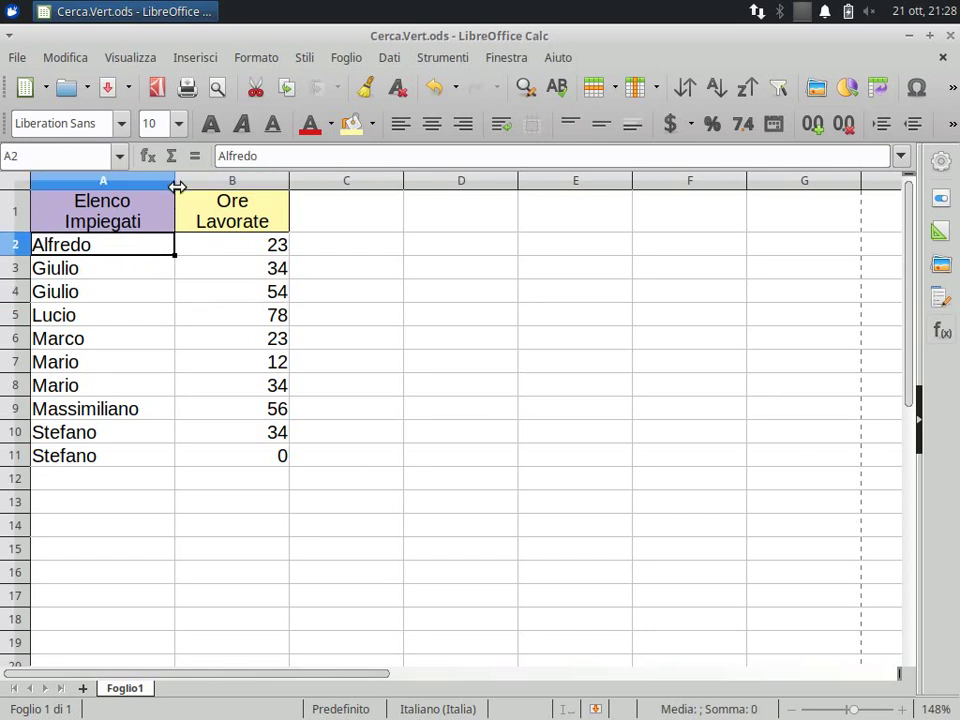
drag(176, 183, 154, 183)
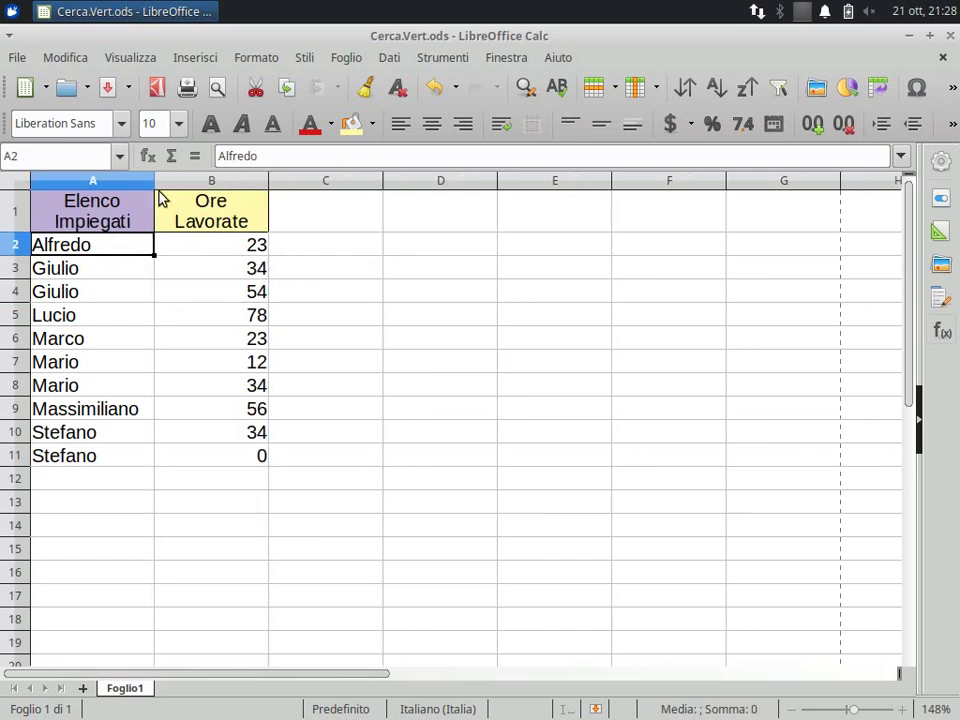
drag(267, 180, 250, 182)
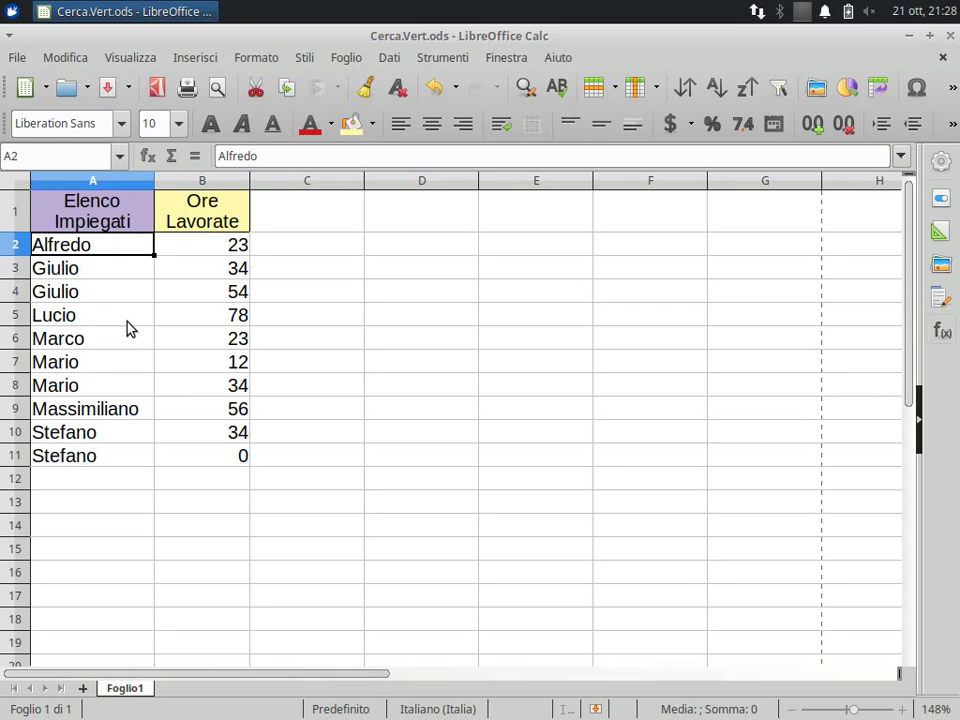
click(104, 270)
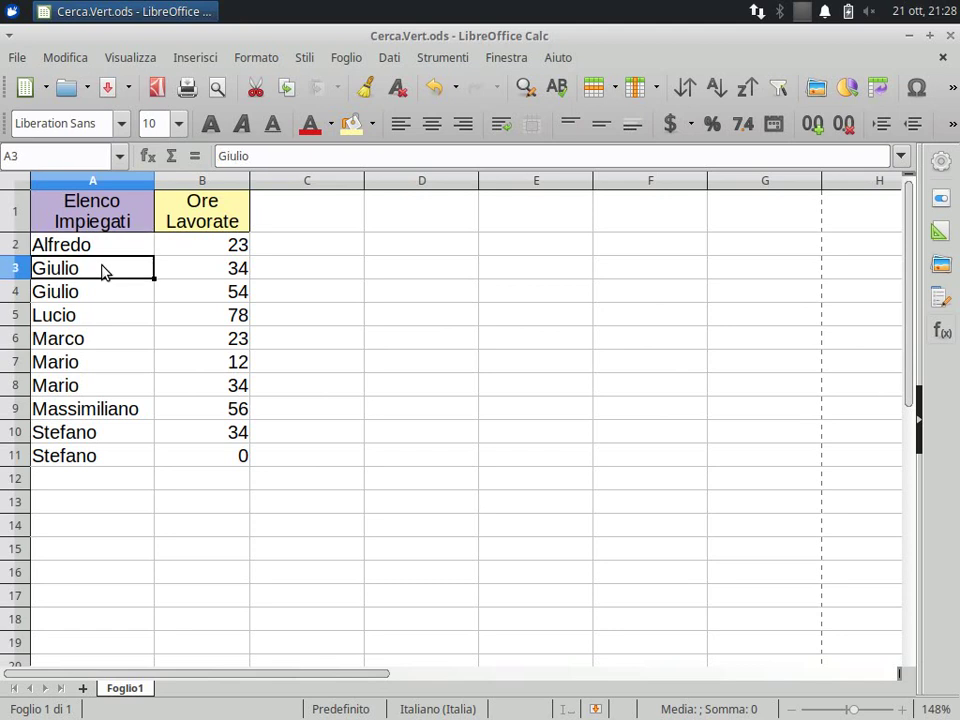
click(94, 299)
click(86, 342)
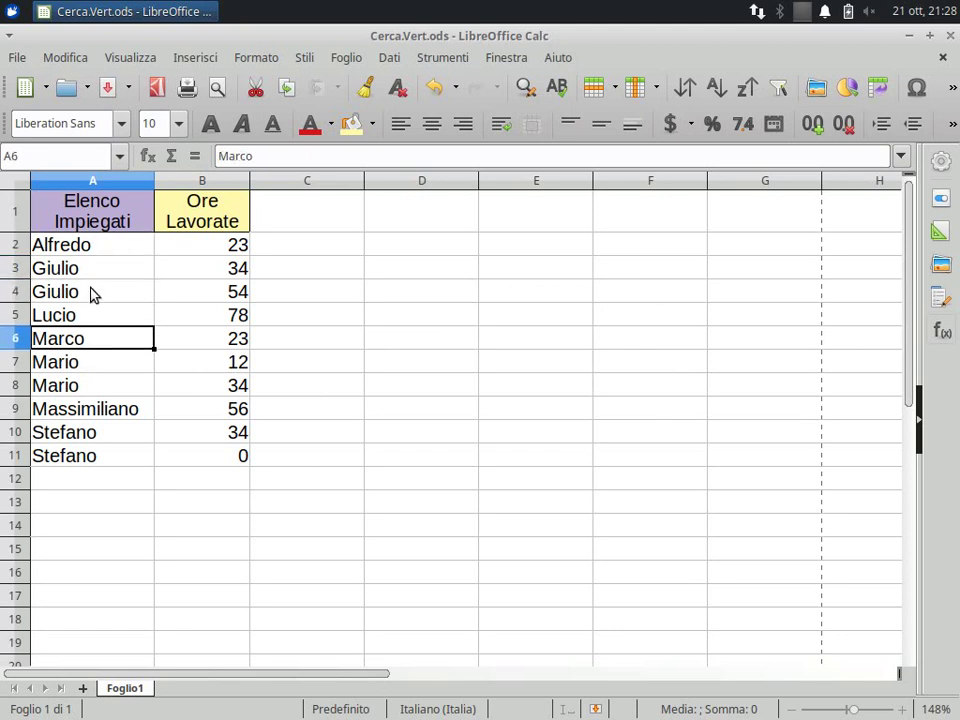
click(90, 273)
click(89, 296)
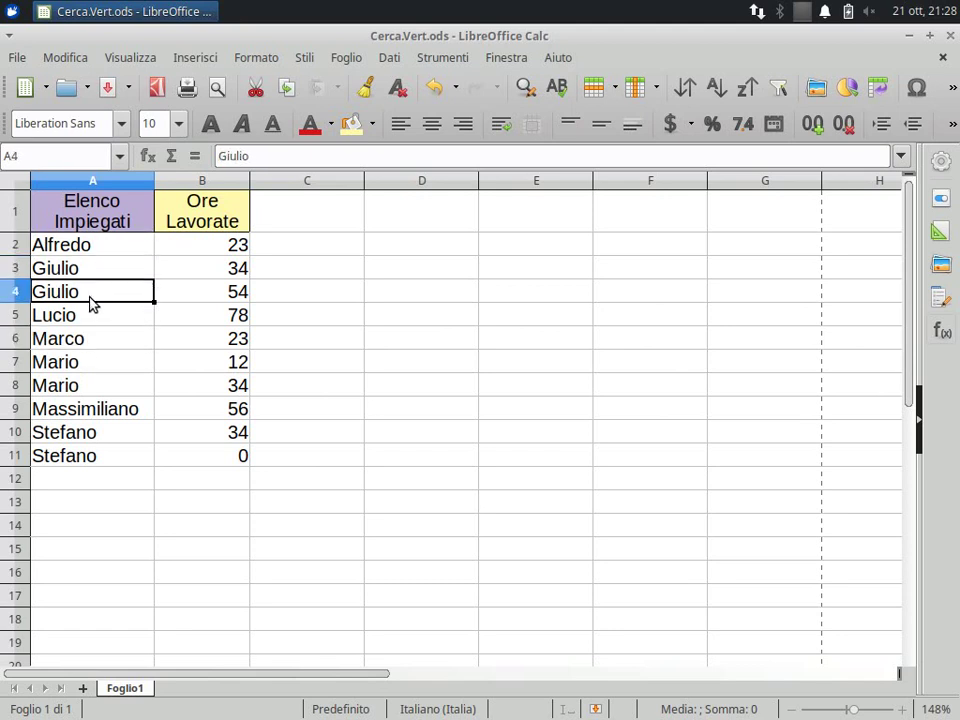
click(86, 273)
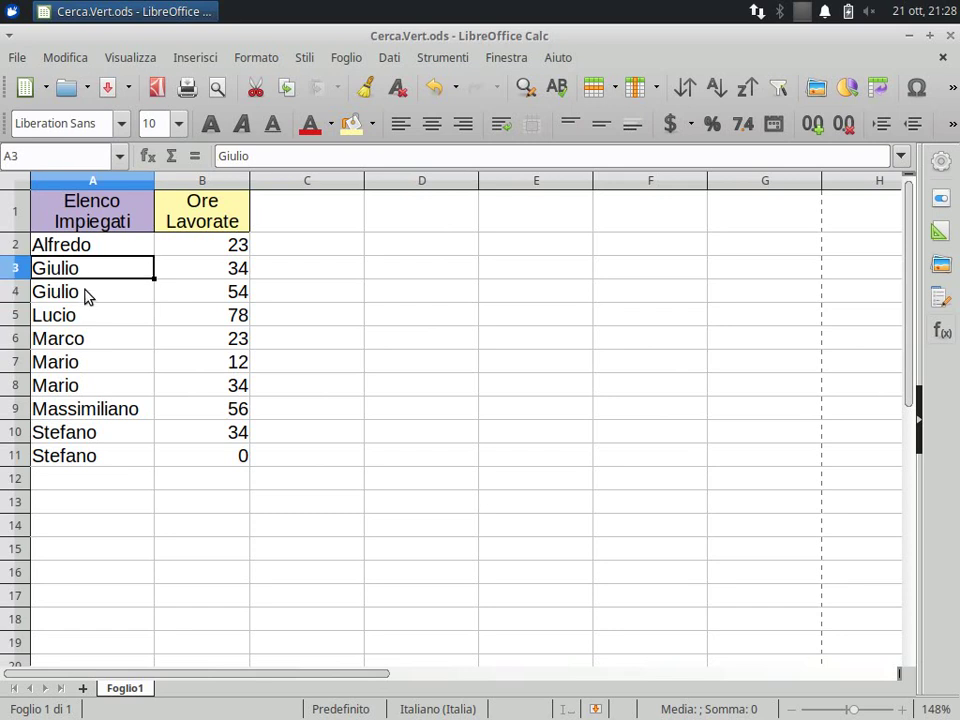
click(86, 296)
click(72, 368)
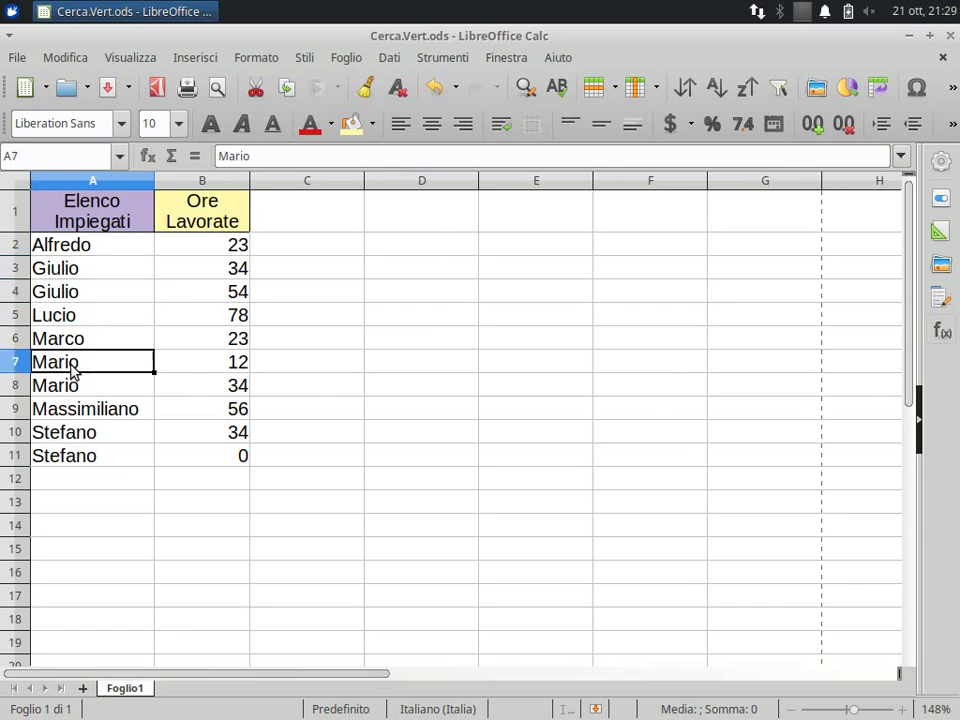
click(73, 389)
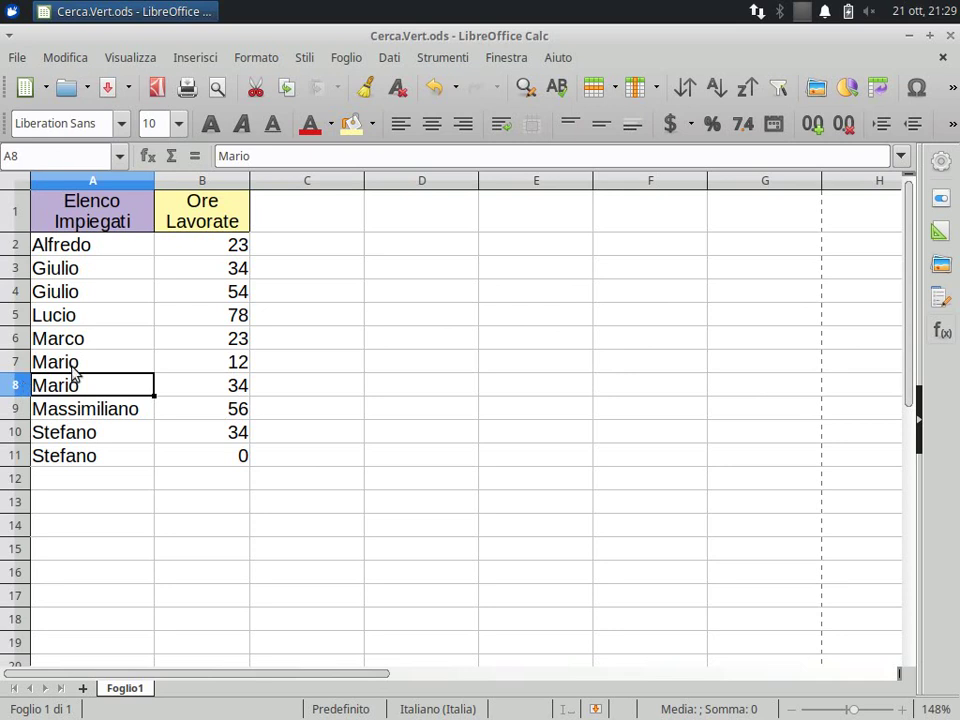
click(90, 315)
click(88, 248)
click(82, 318)
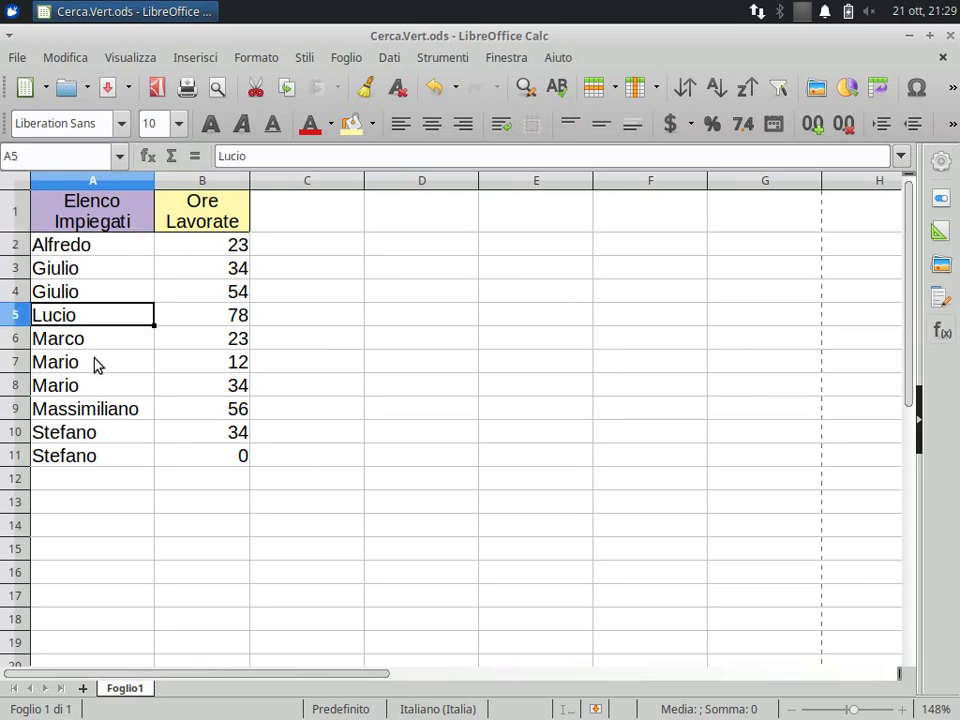
drag(94, 364, 94, 379)
click(130, 362)
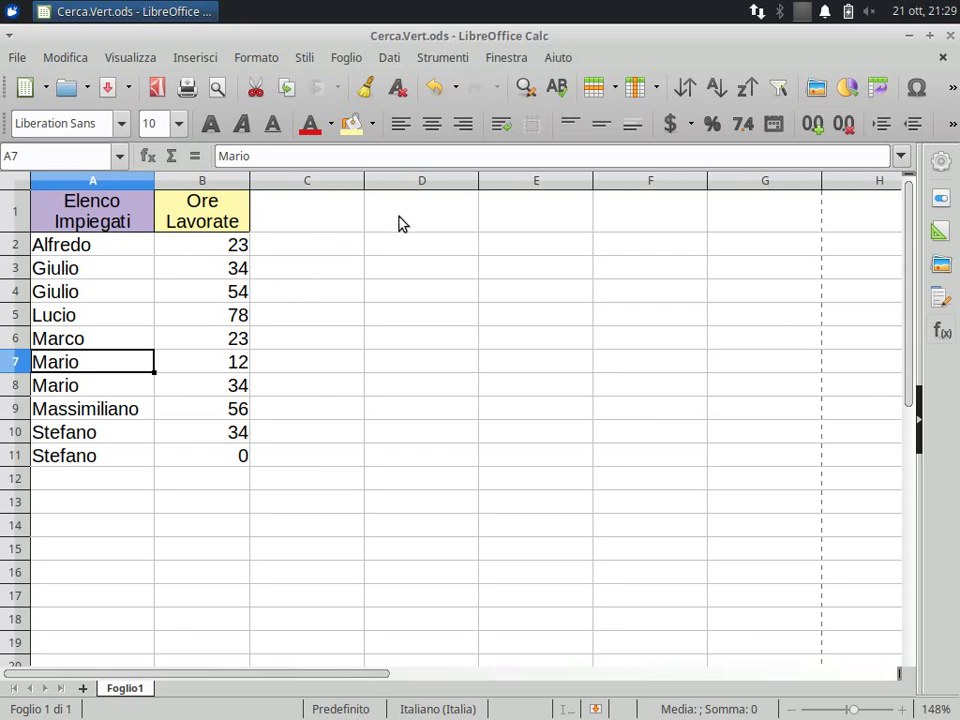
Enter the heading 'Motore Ricerca' in D1, correcting earlier mistyped attempts
click(428, 217)
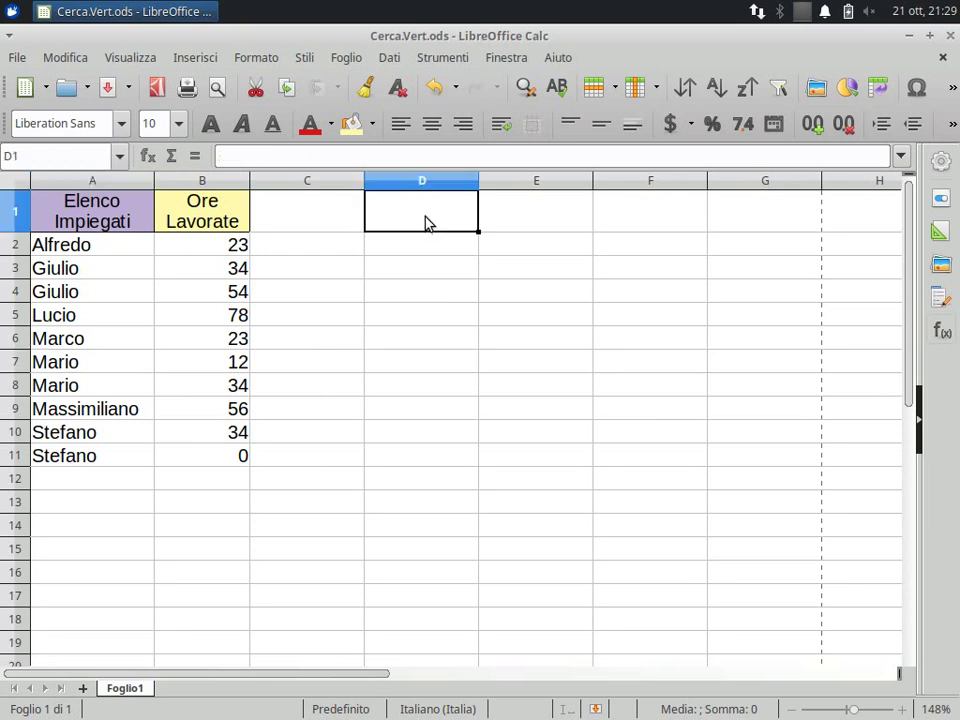
text(Mo)
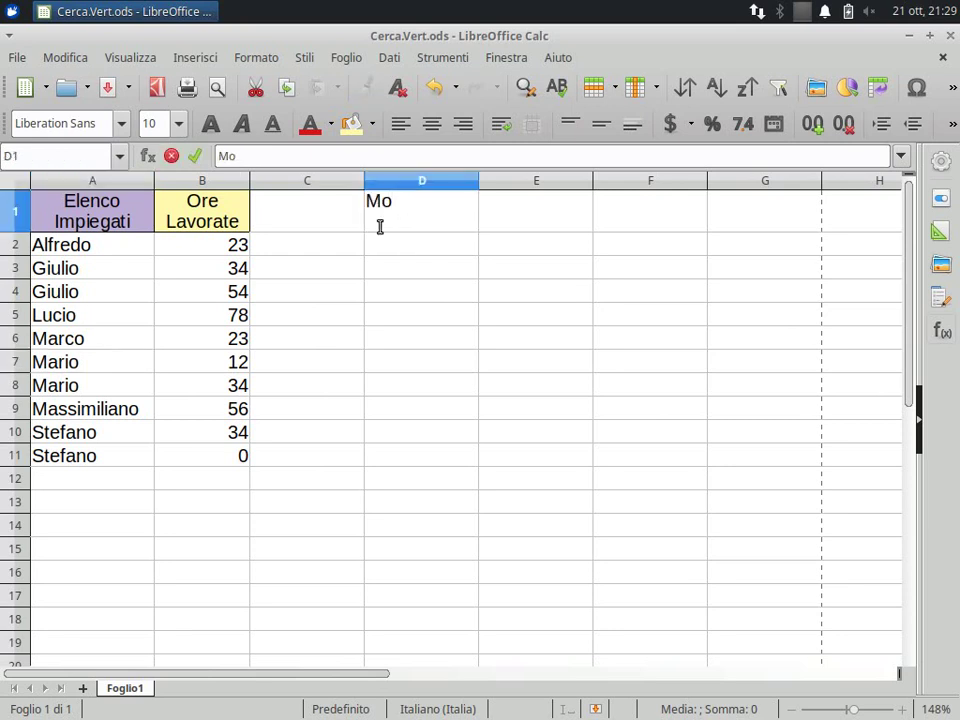
text(tore)
key(Return)
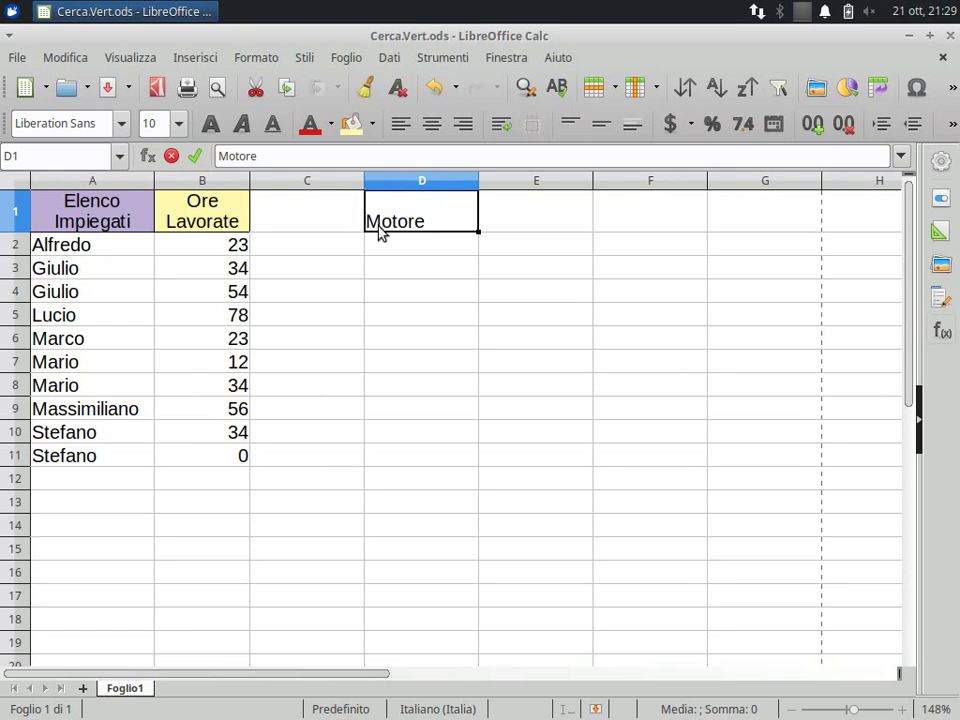
text(Ricerc)
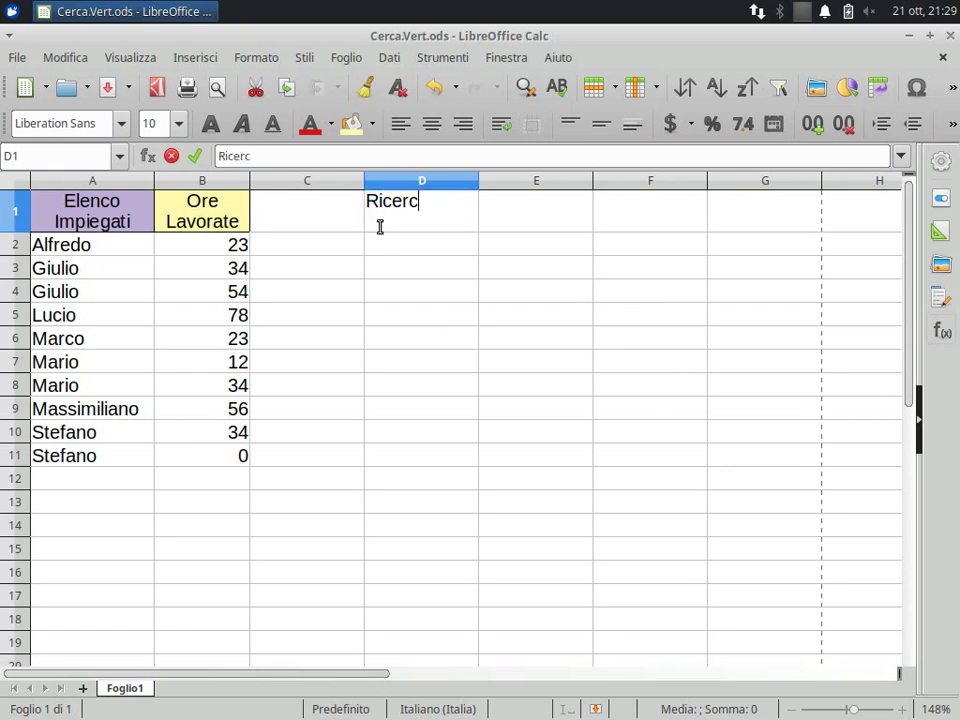
text(a)
key(Return)
click(426, 192)
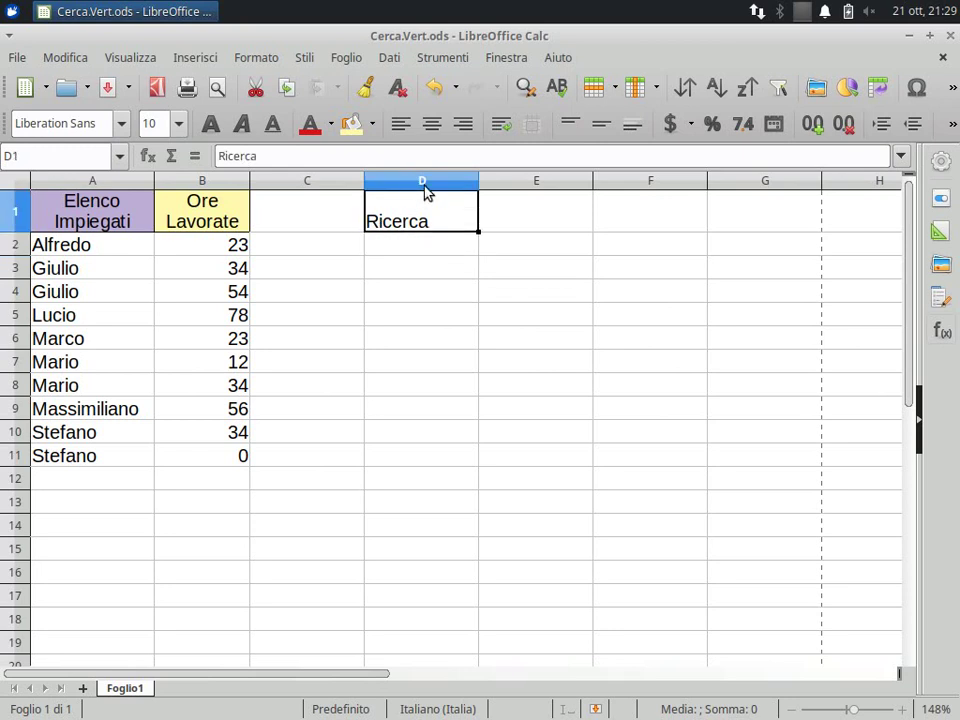
text(otor)
key(BackSpace)
key(BackSpace)
key(BackSpace)
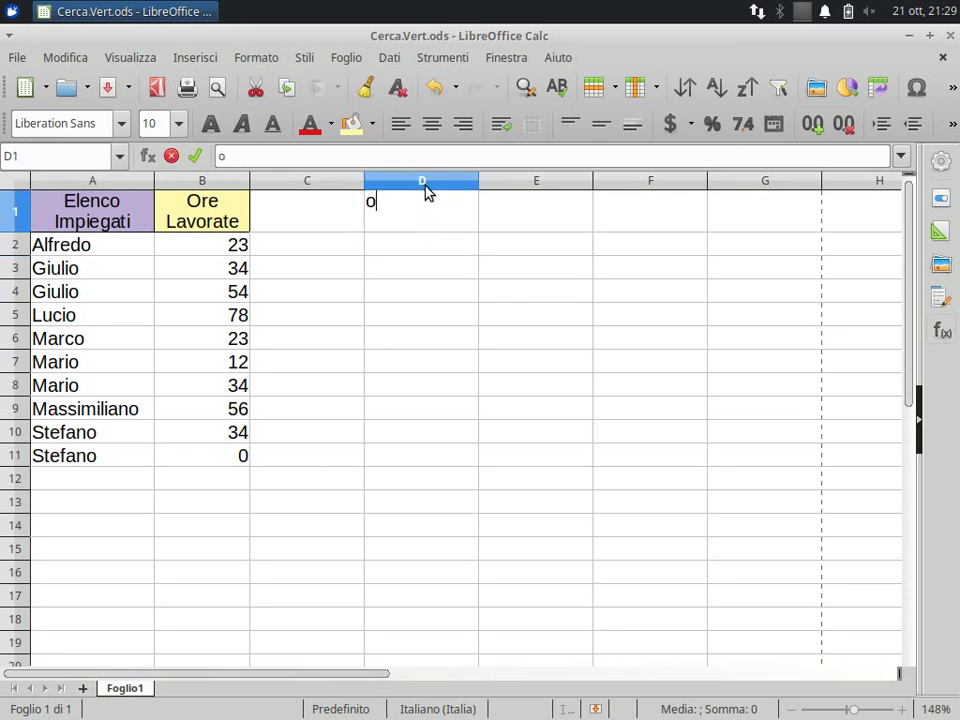
key(BackSpace)
text(Motore)
key(alt+Return)
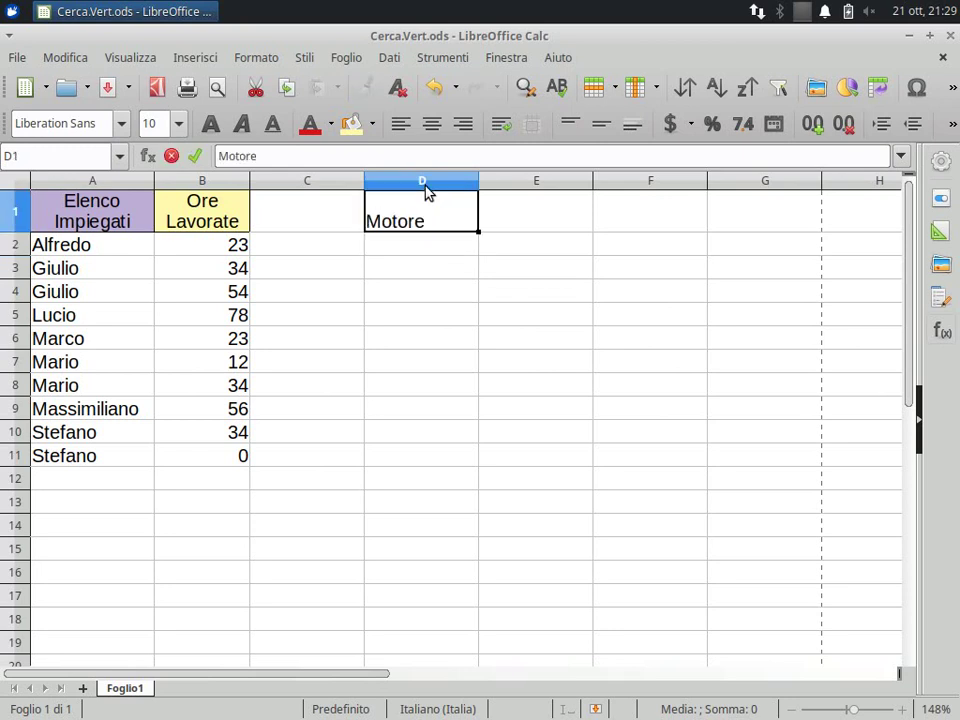
key(BackSpace)
key(BackSpace)
key(BackSpace)
text(Ricerca)
key(Return)
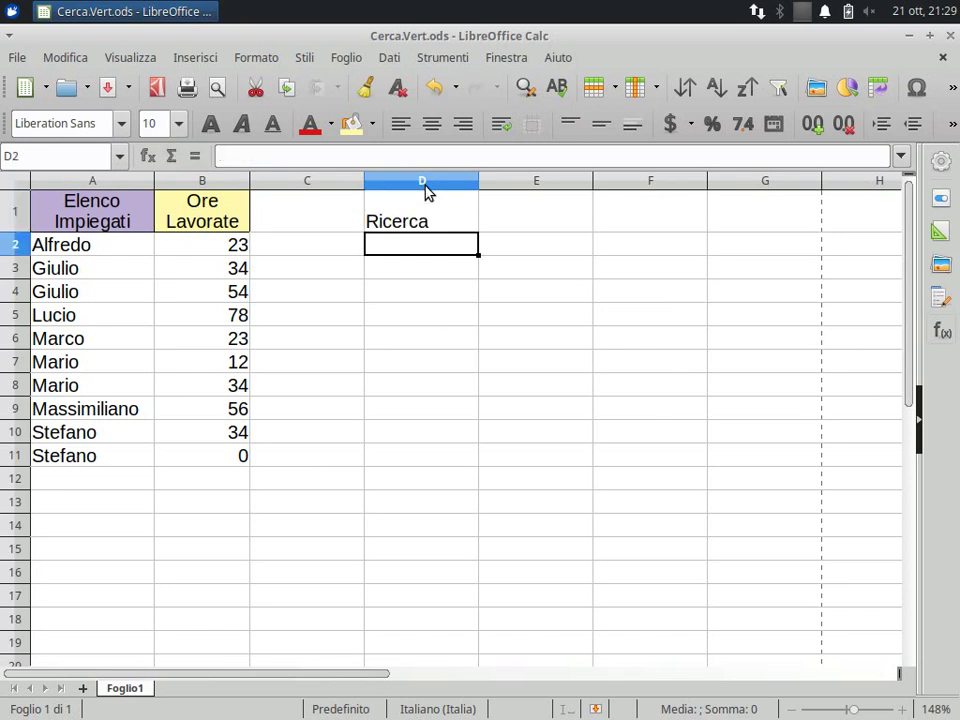
click(422, 206)
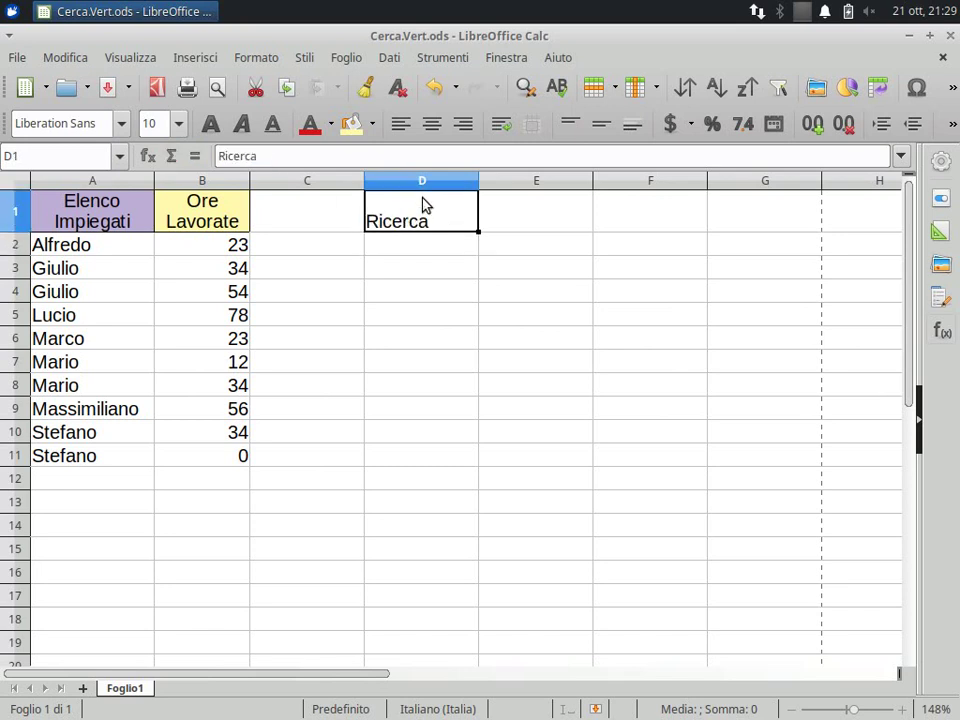
text(Motore Ri)
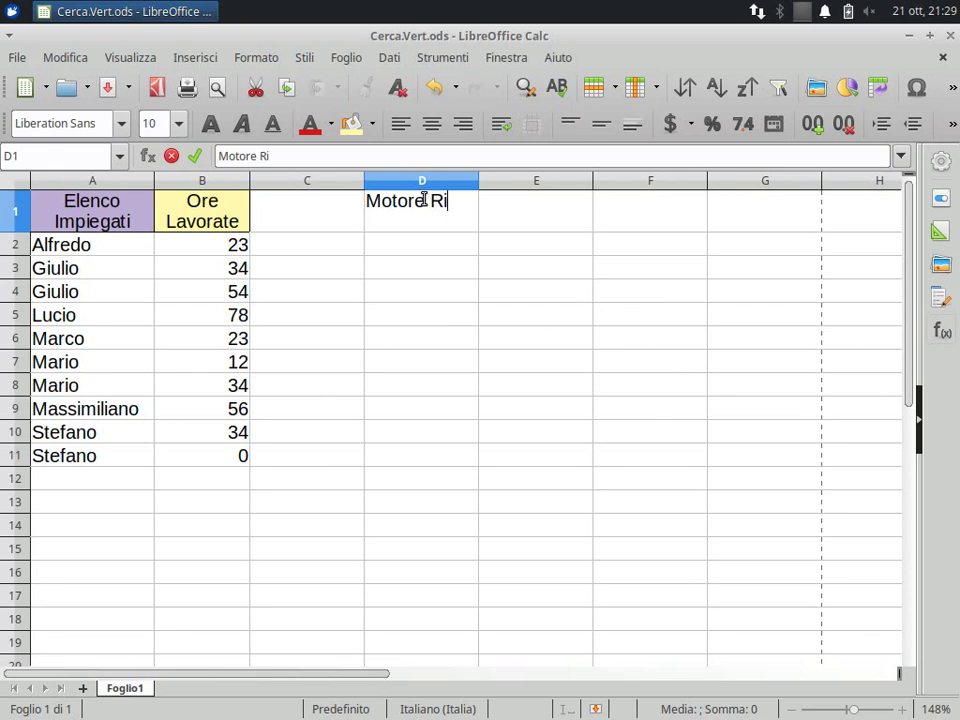
text(cerca)
key(Return)
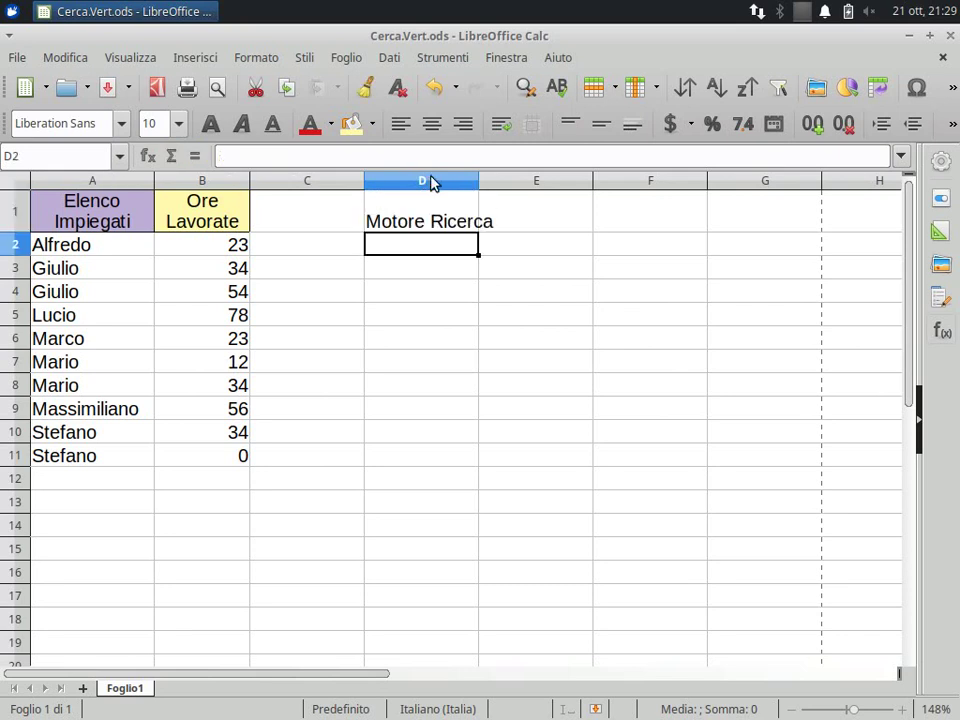
Widen column D so the Motore Ricerca heading fits, then move to D2
drag(478, 180, 496, 180)
click(420, 226)
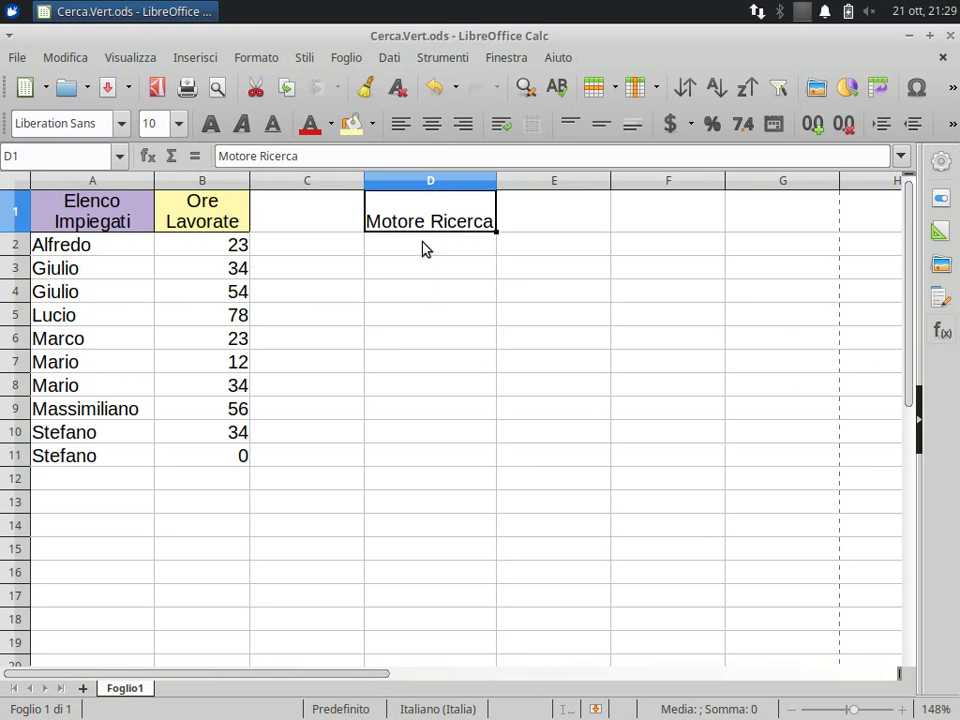
click(429, 252)
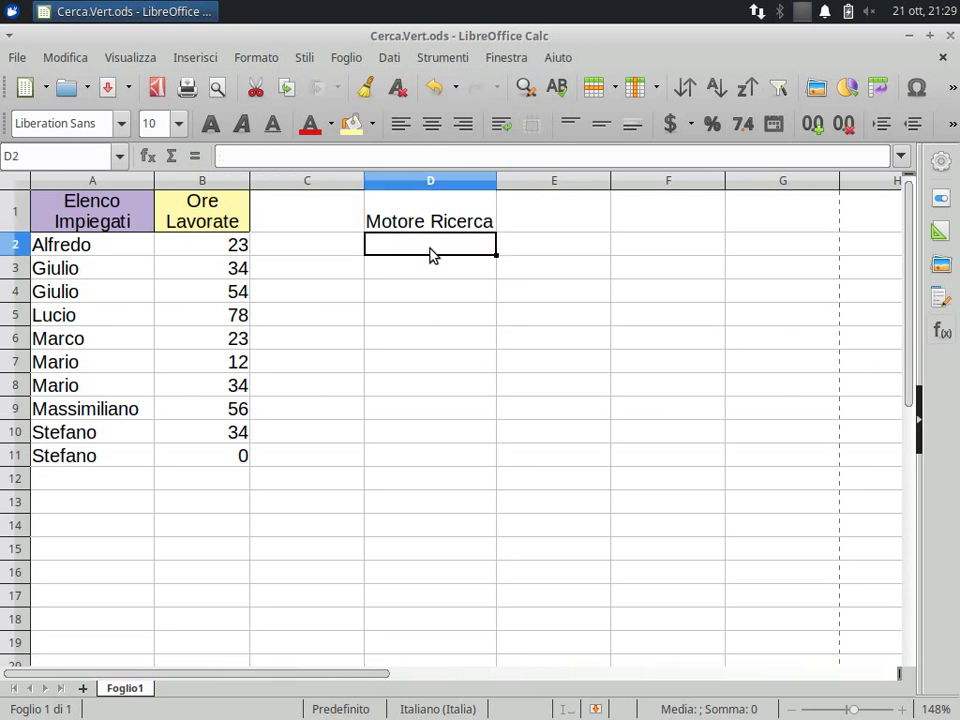
Give D2 a Validità rule allowing Intervallo di celle from $A$2:$A$11, then test its dropdown
click(390, 58)
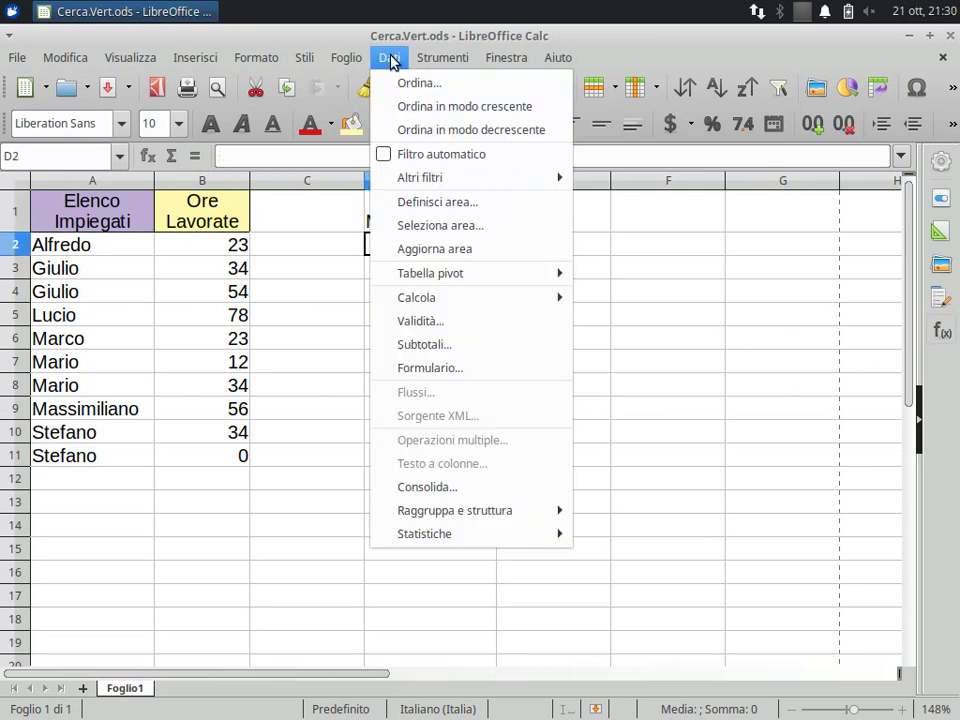
click(435, 321)
mouse_move(519, 140)
mouse_down()
mouse_move(463, 277)
mouse_move(442, 269)
mouse_up()
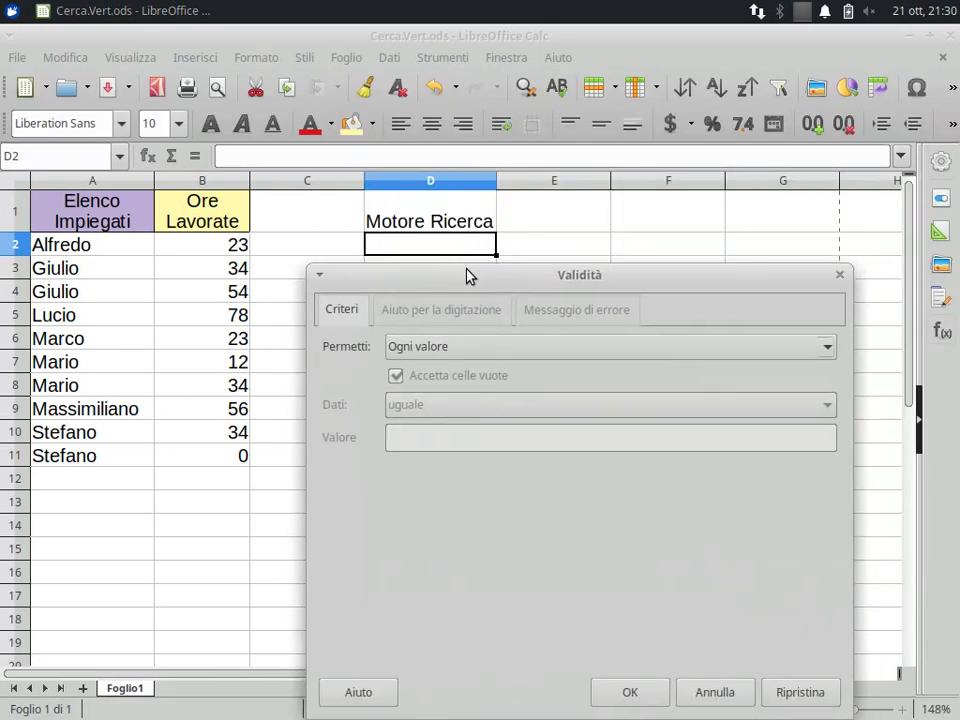
drag(467, 281, 452, 185)
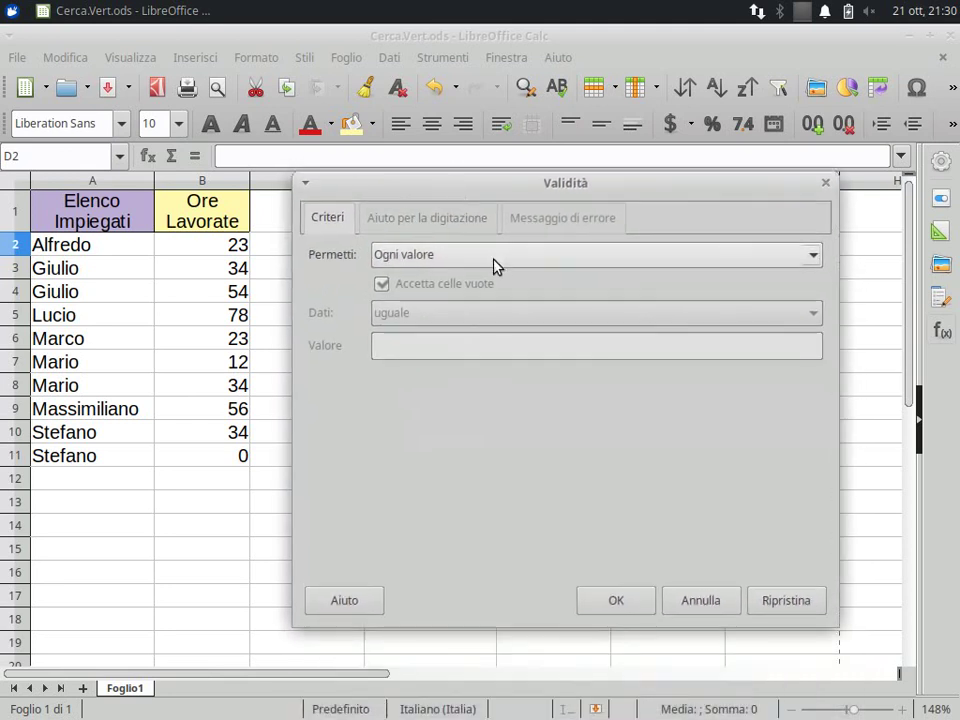
click(494, 256)
click(446, 357)
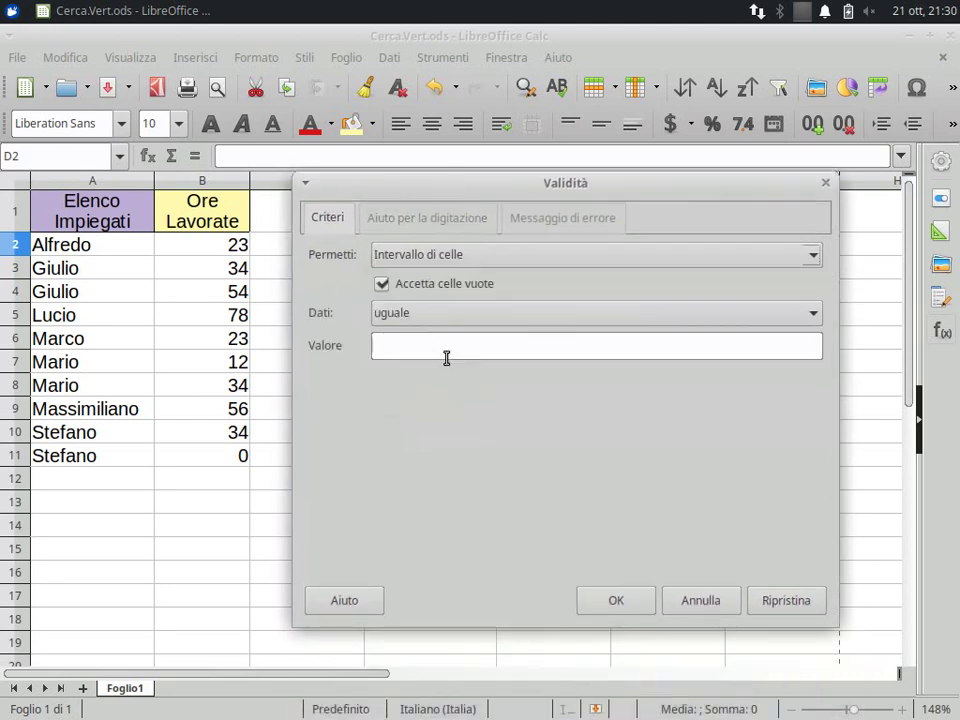
click(808, 371)
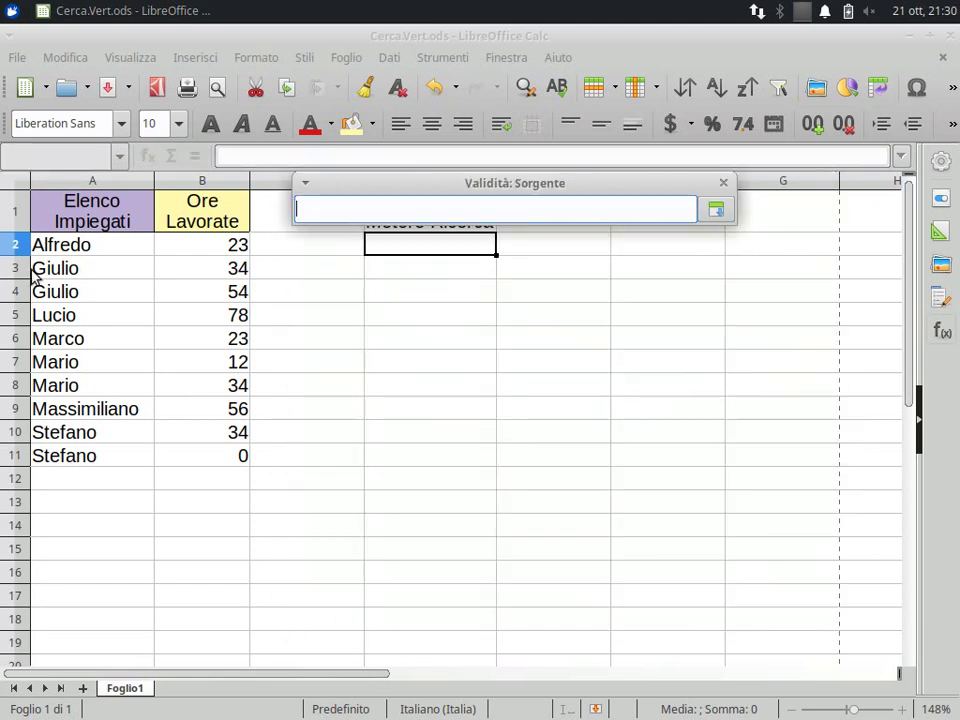
drag(64, 250, 60, 454)
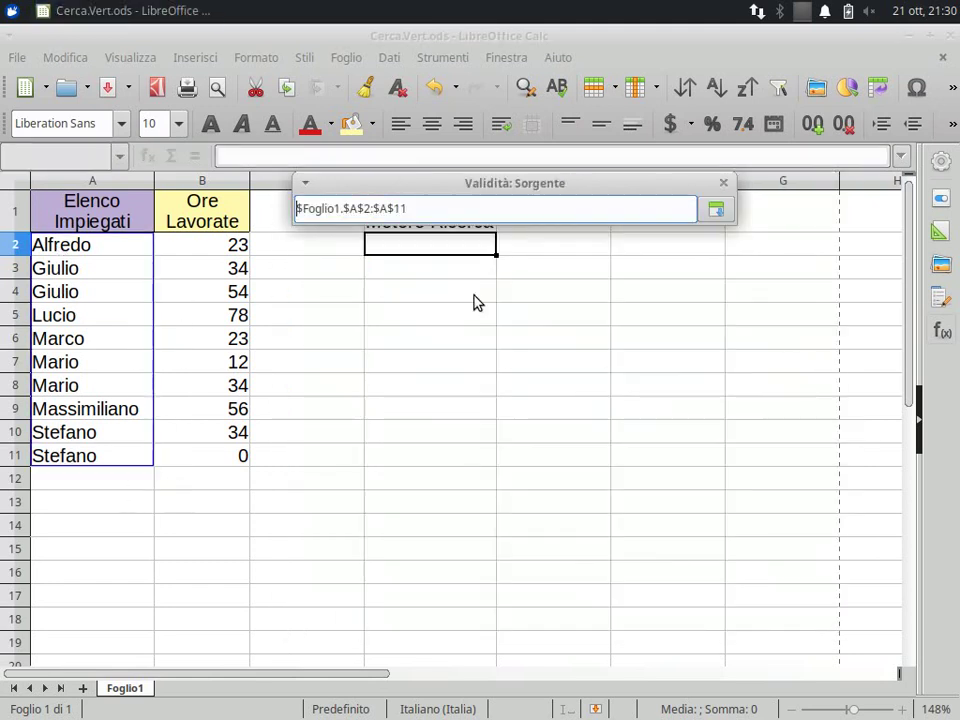
click(716, 210)
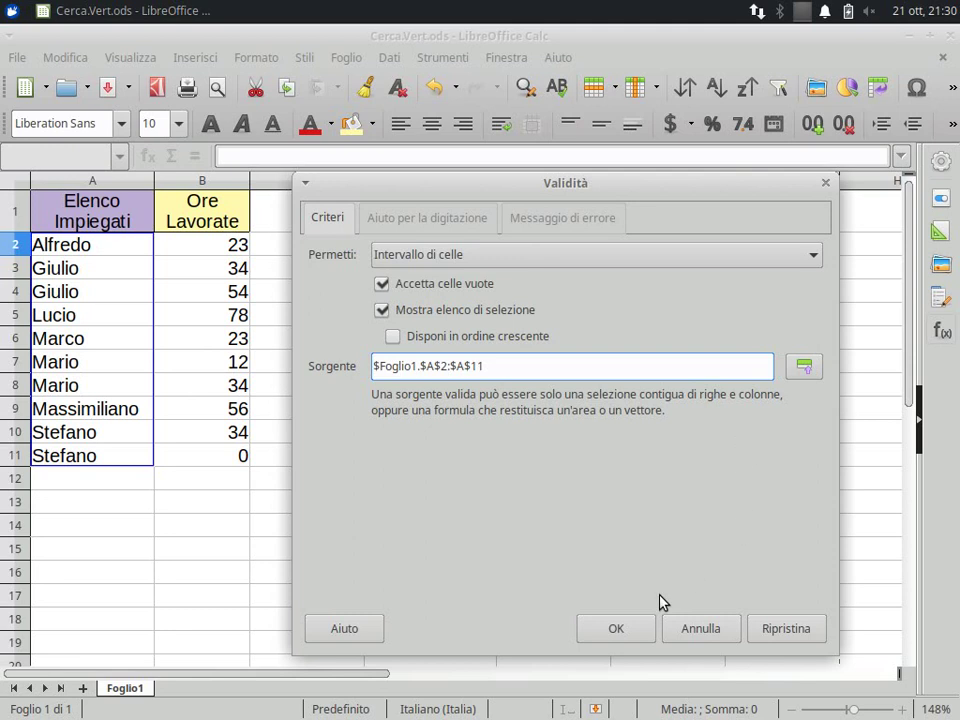
click(630, 636)
click(505, 245)
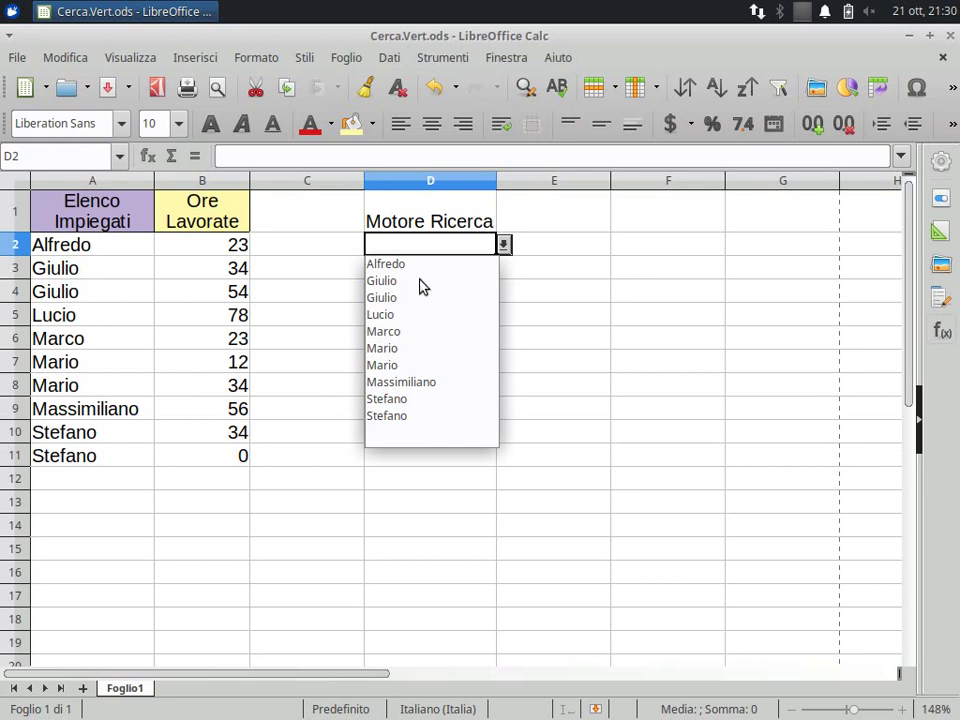
click(504, 245)
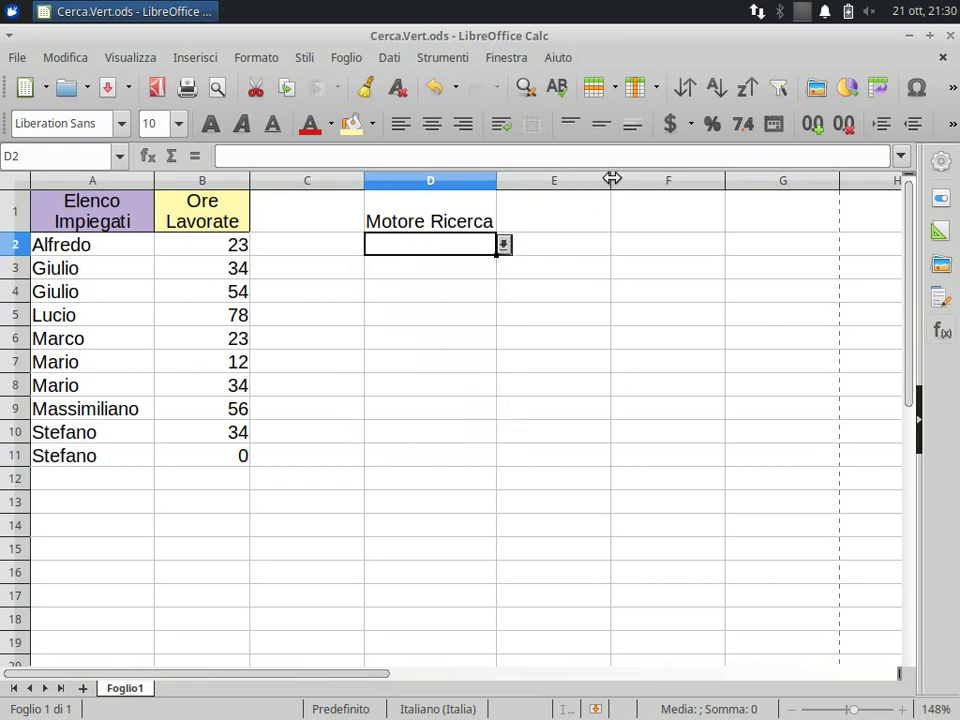
Shrink column E to a thin spacer, recheck D2's name dropdown, and select F2
drag(612, 178, 520, 178)
click(504, 245)
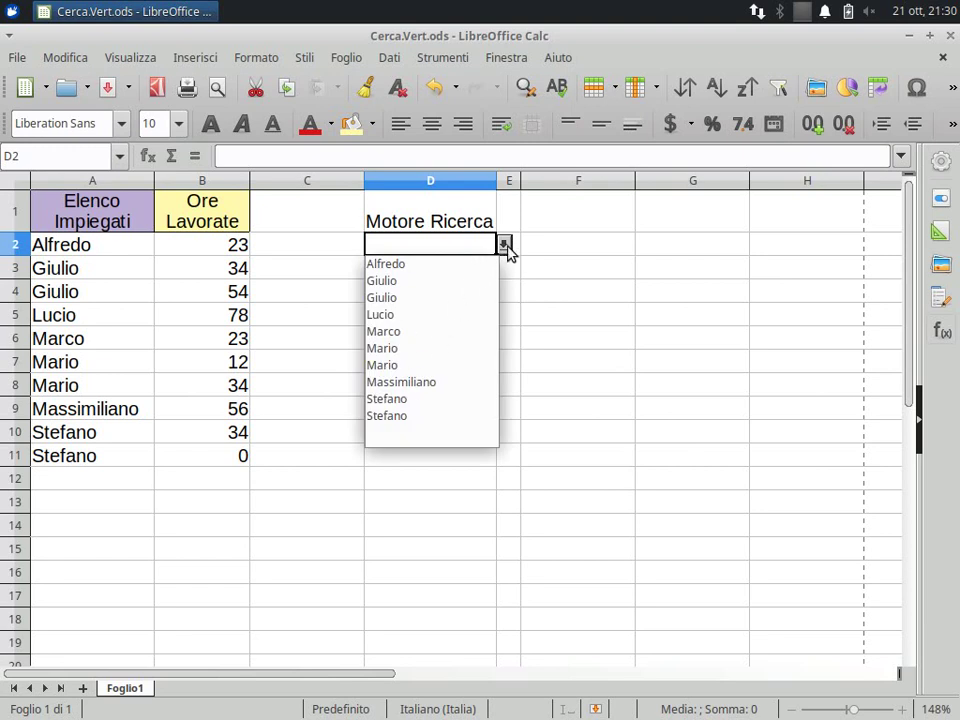
click(504, 246)
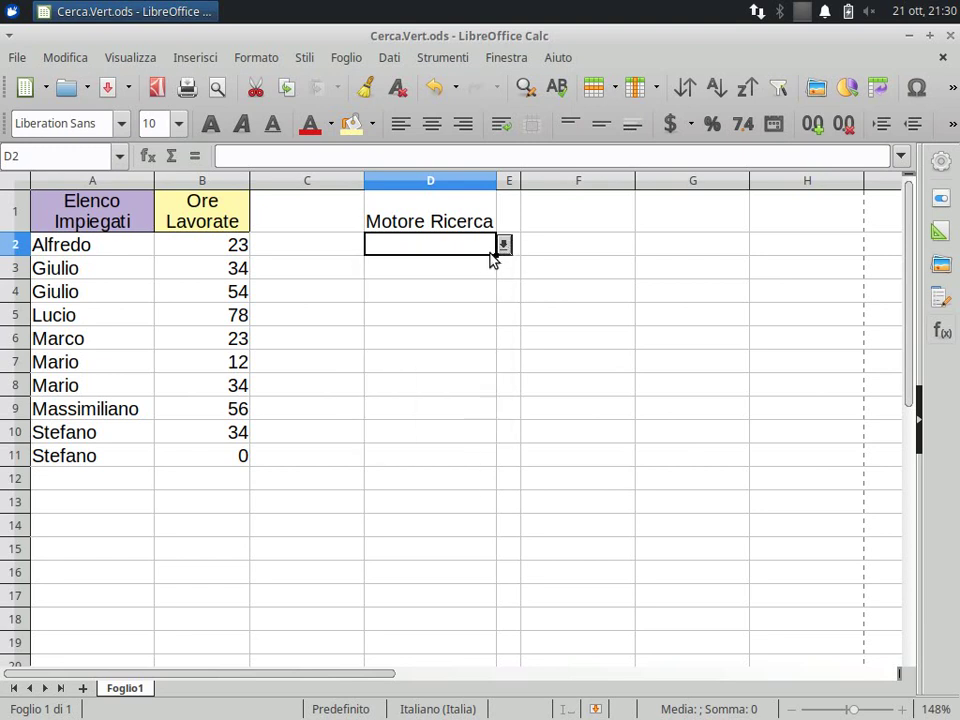
click(566, 249)
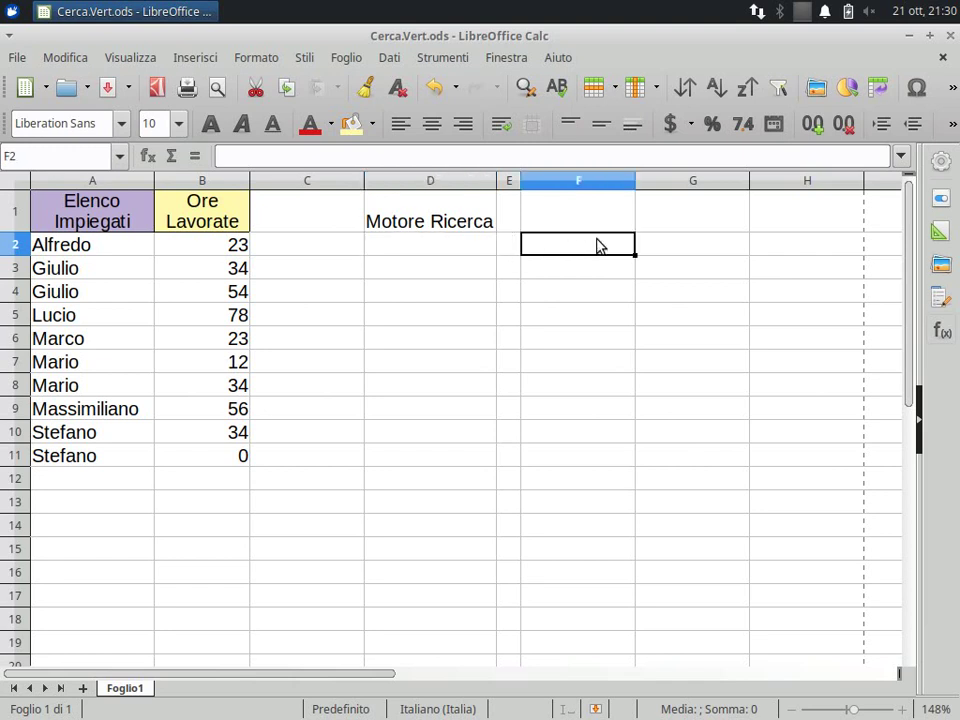
Enter =cerca.vert(D2;A1:B11;2;falso) in F2 to return the hours for D2's name
text(=)
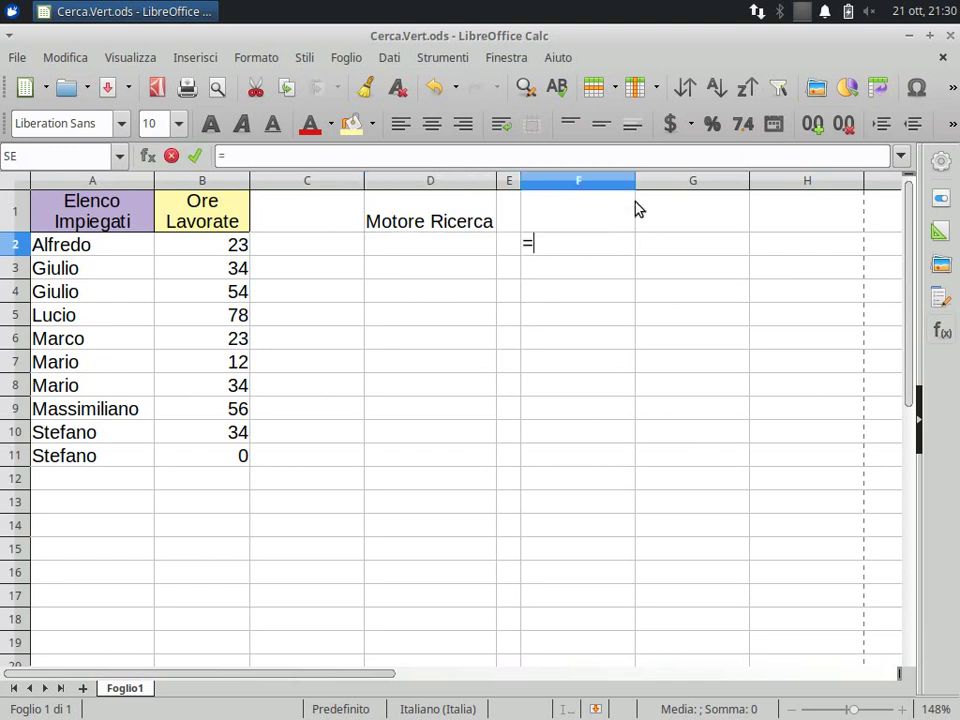
text(cerca)
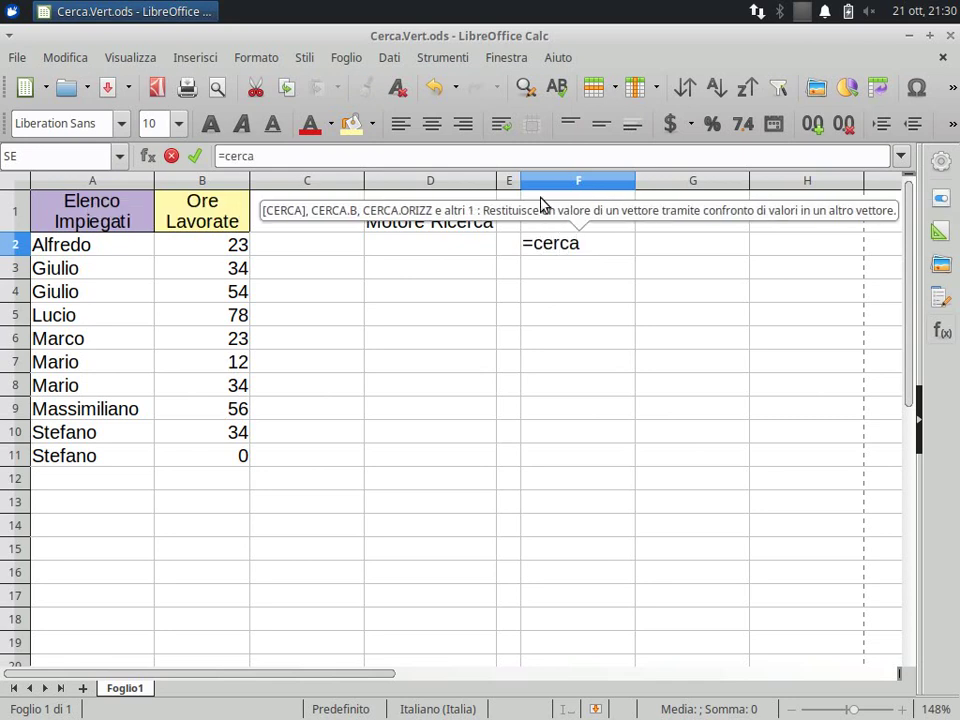
text(.)
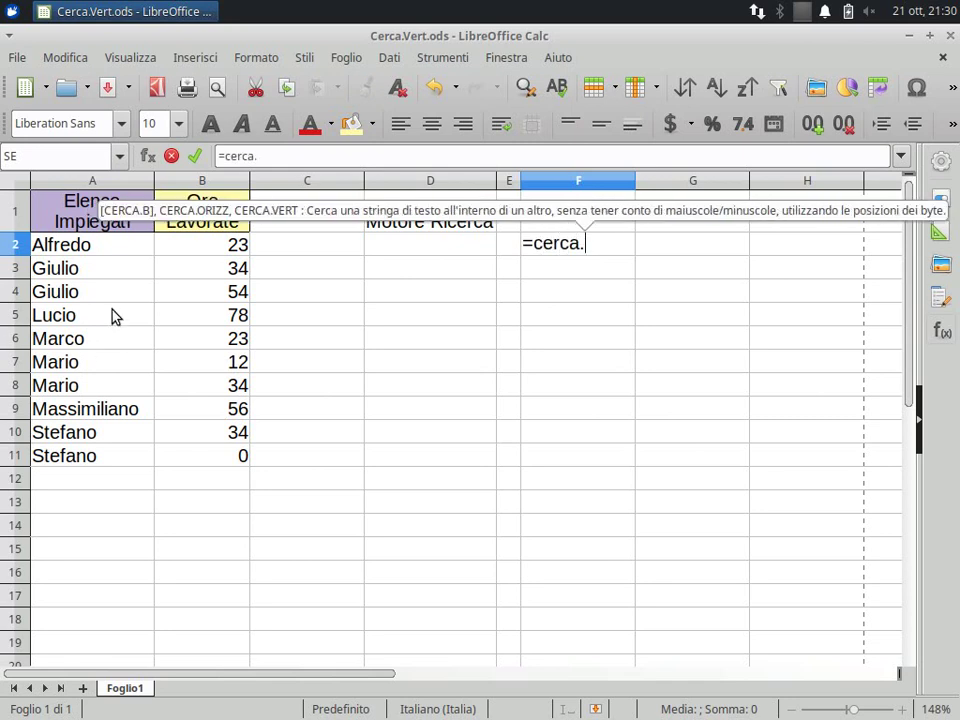
text(vert()
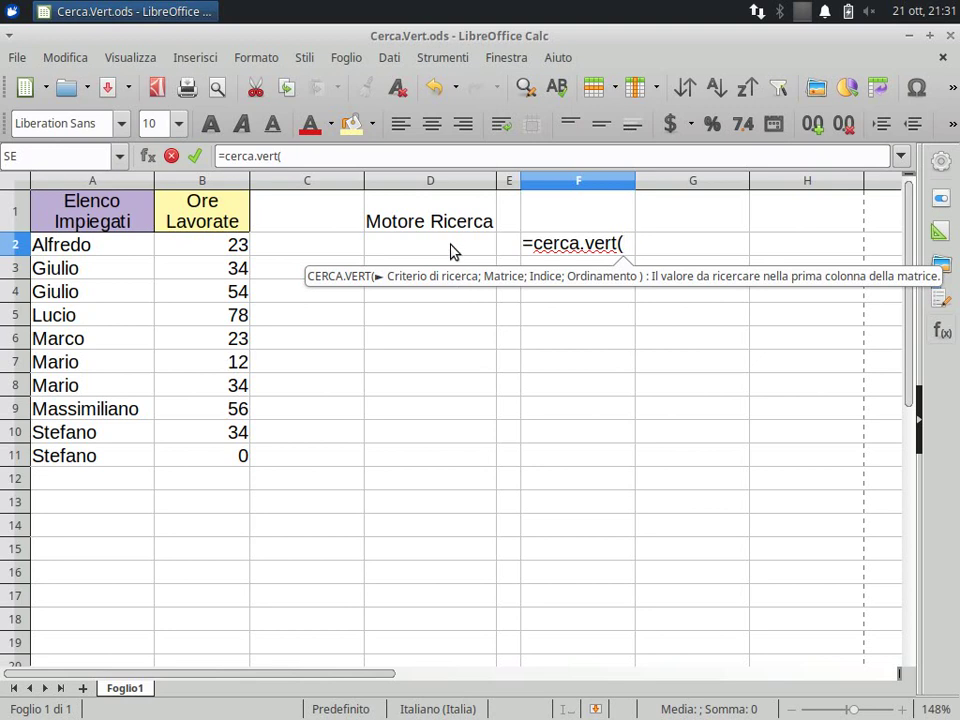
click(449, 249)
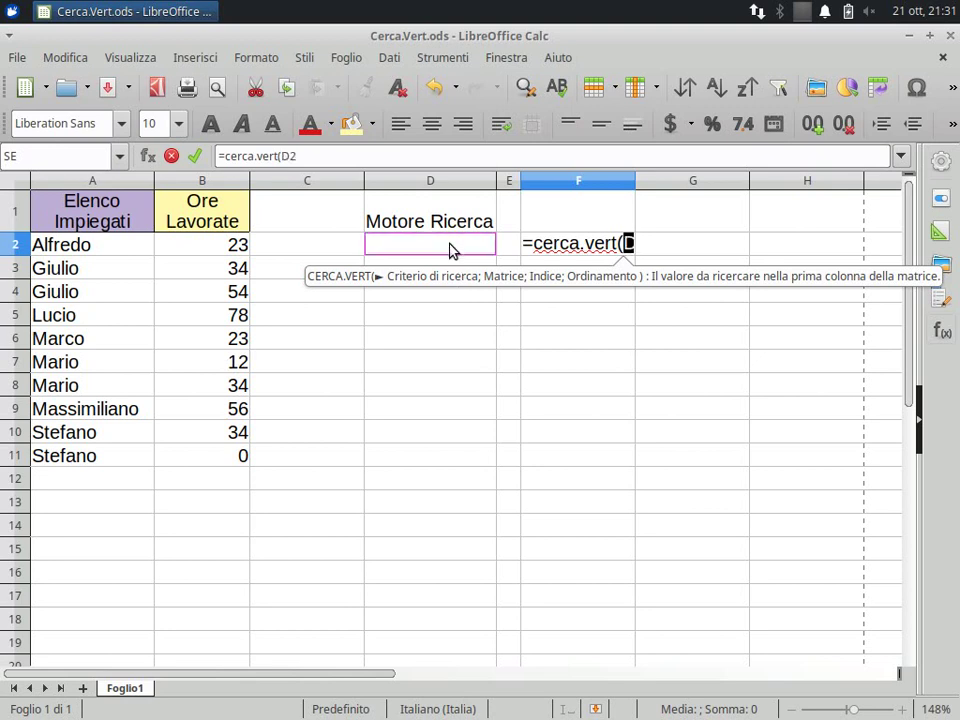
text(;)
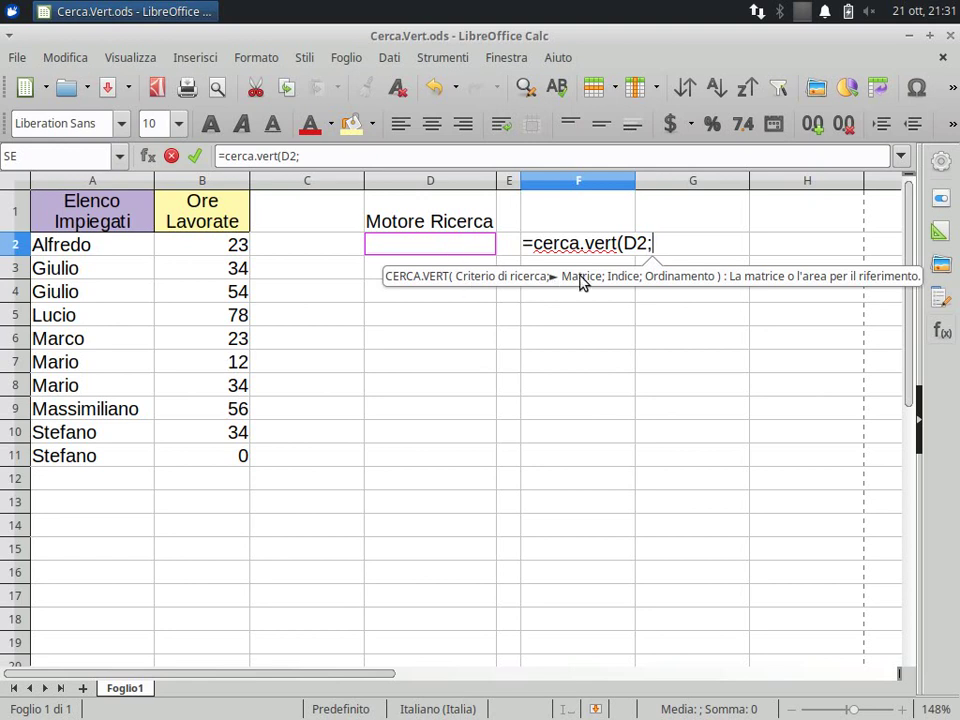
drag(97, 227, 240, 457)
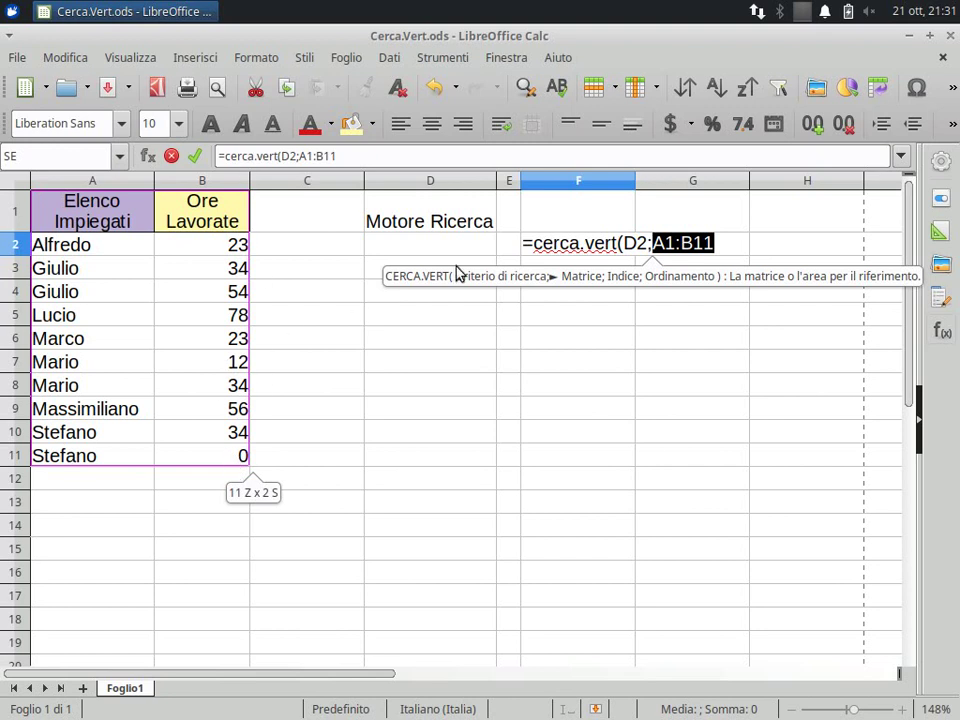
text(;)
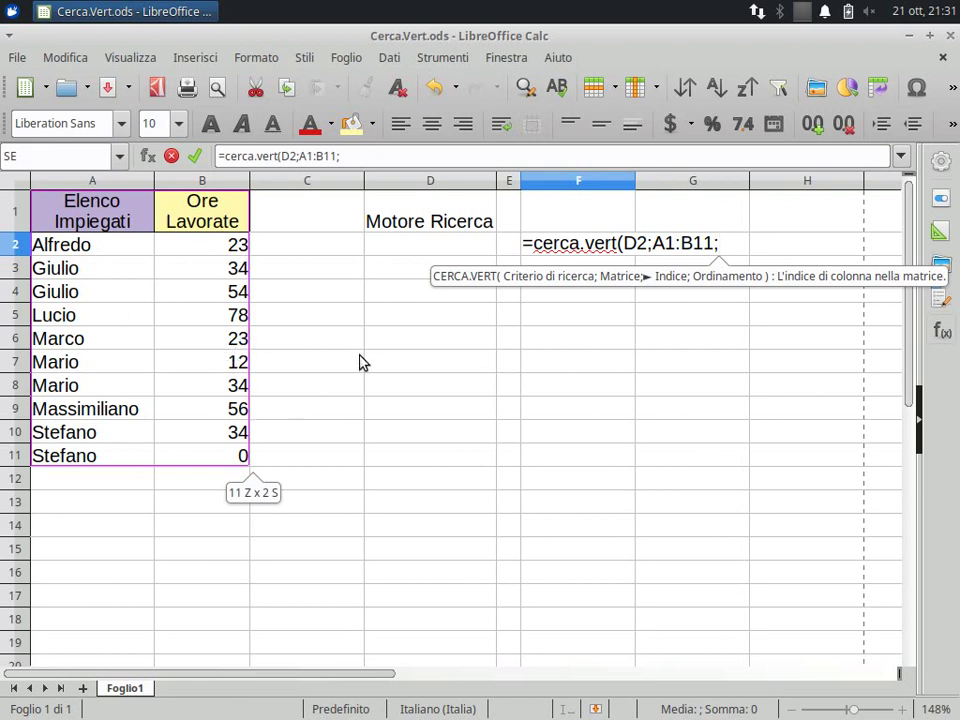
text(2)
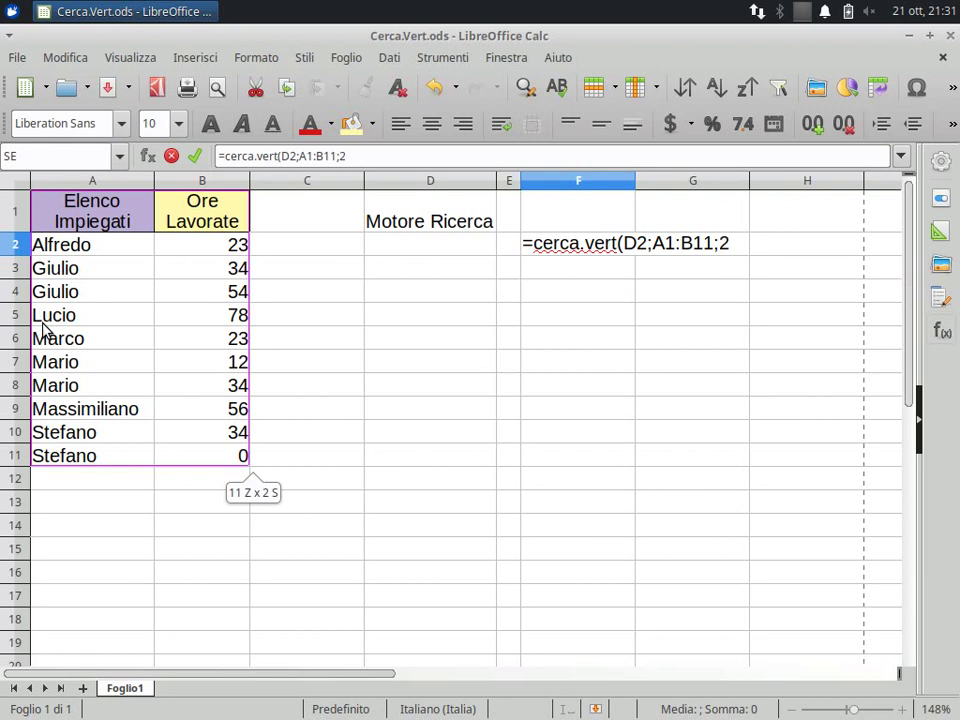
text(;falso)
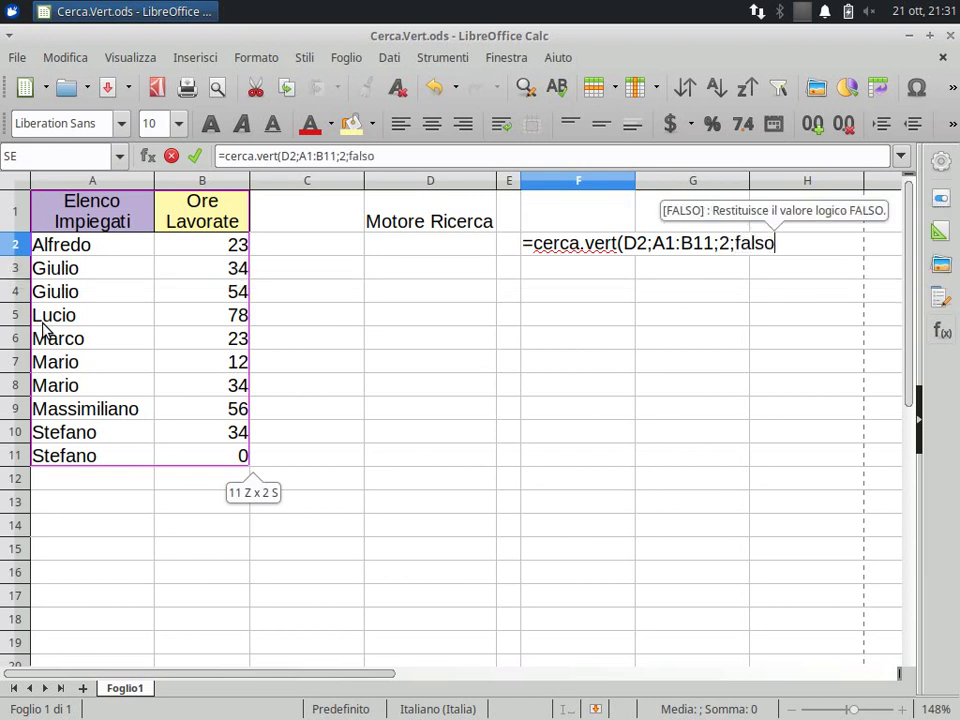
text())
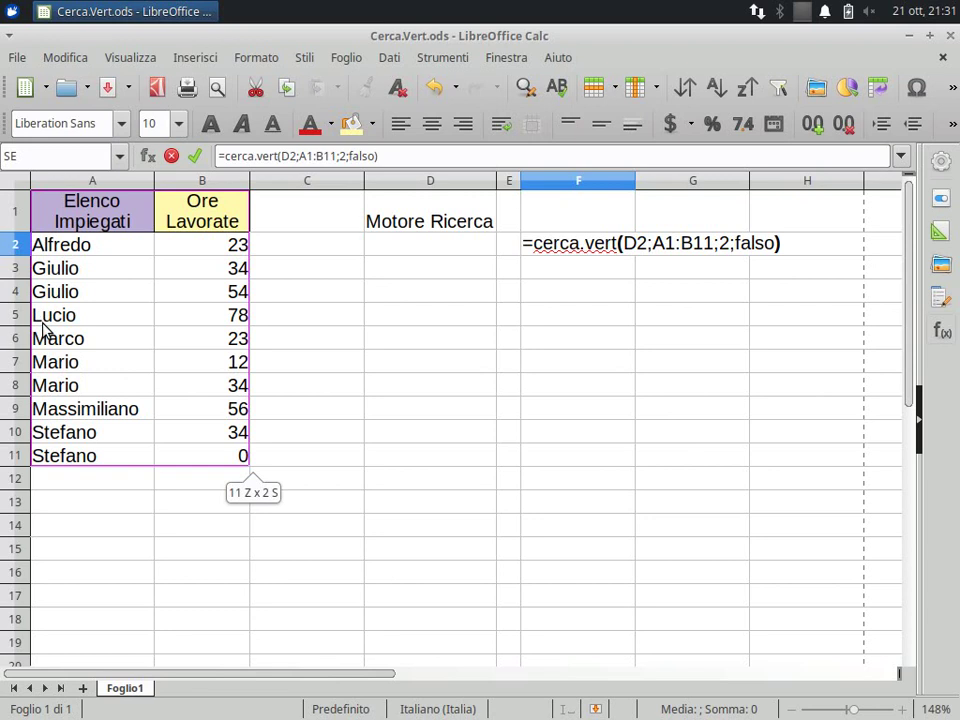
key(Return)
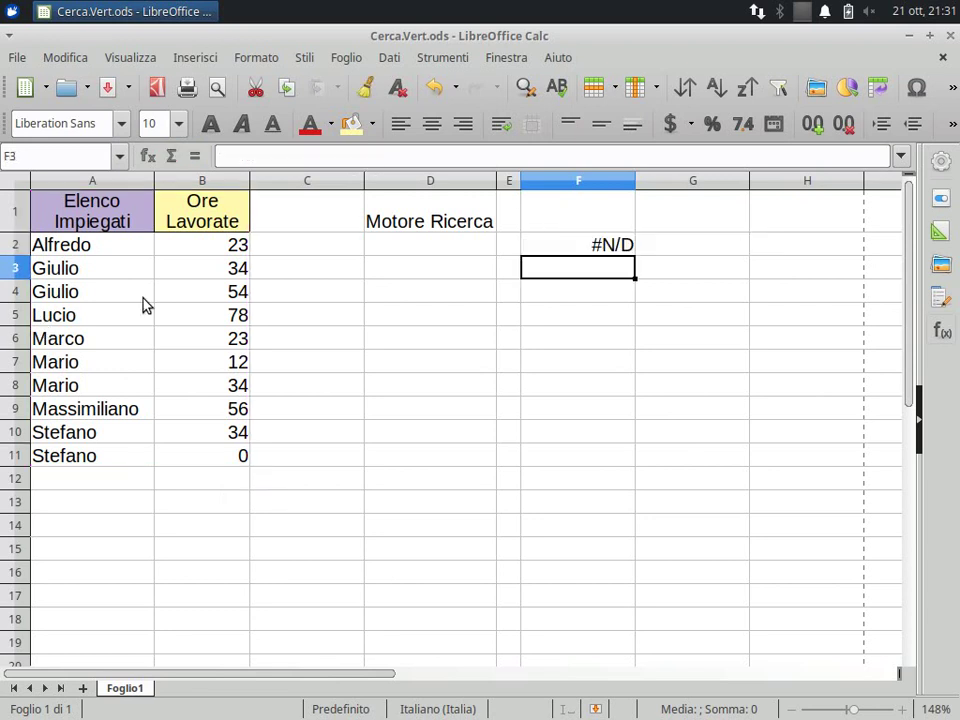
Fill the Motore Ricerca cell D2 with an orange background colour
click(570, 250)
click(463, 246)
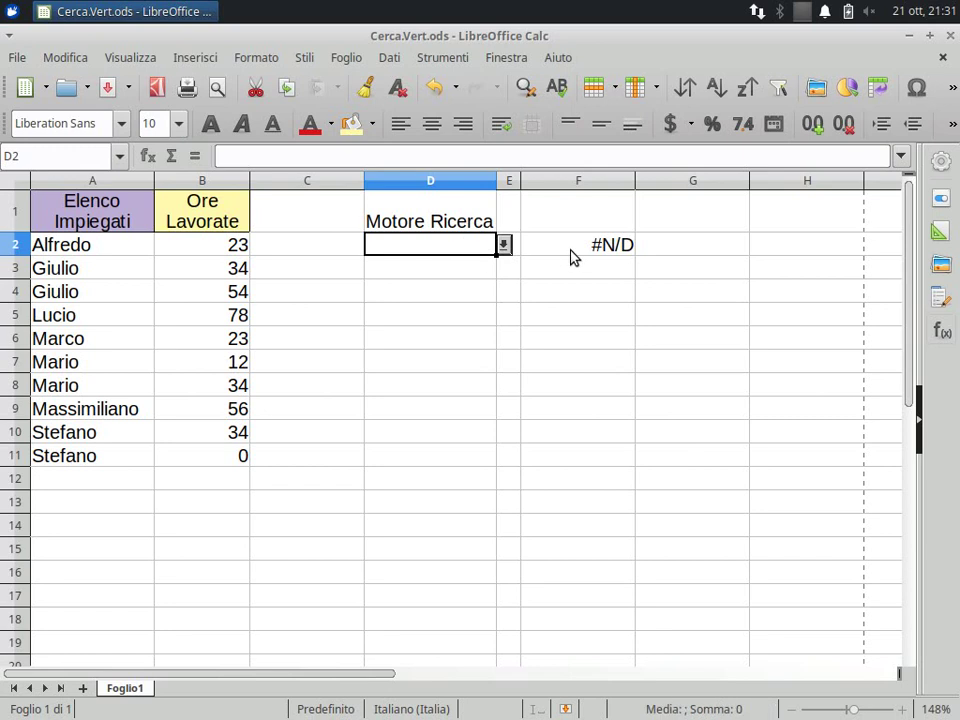
click(581, 251)
click(470, 244)
click(374, 124)
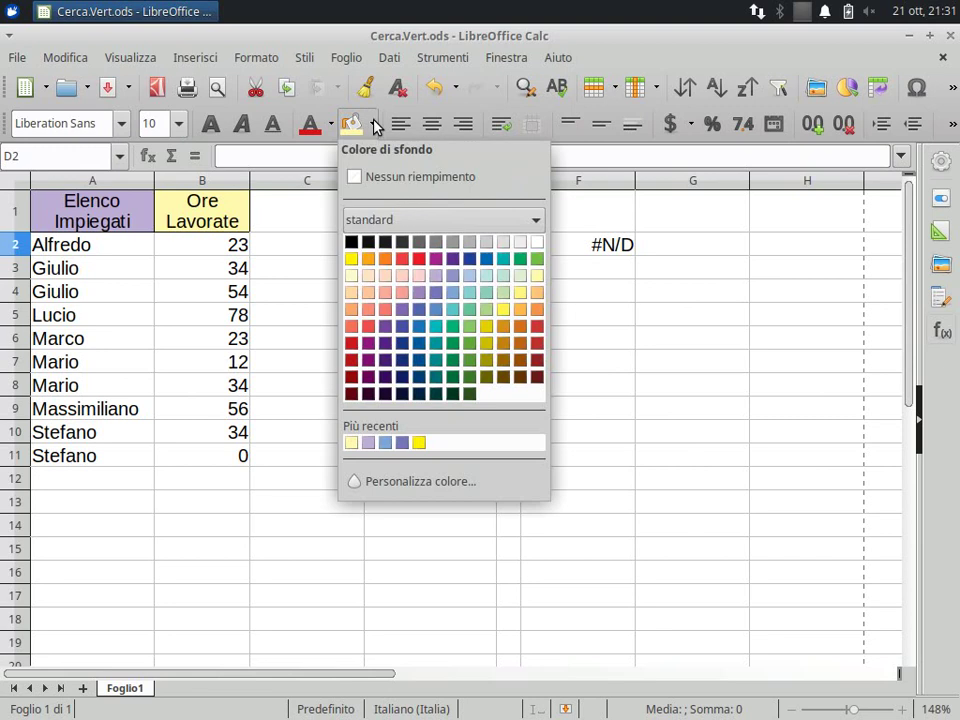
click(368, 258)
click(504, 245)
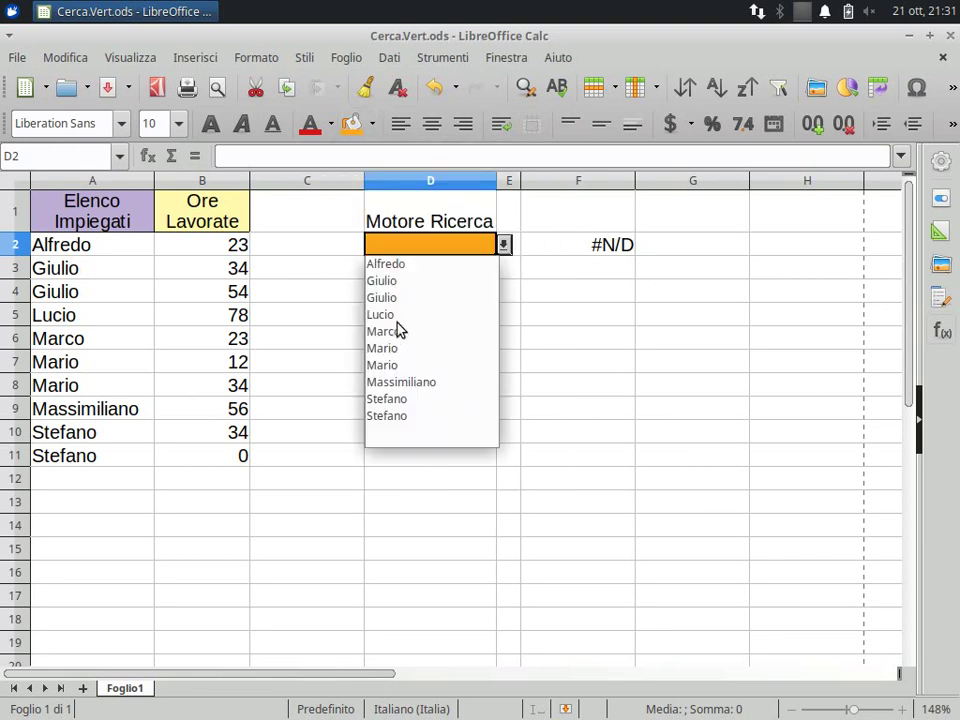
Pick Mario, then Stefano, in D2 and inspect the CERCA.VERT result in F2
click(399, 366)
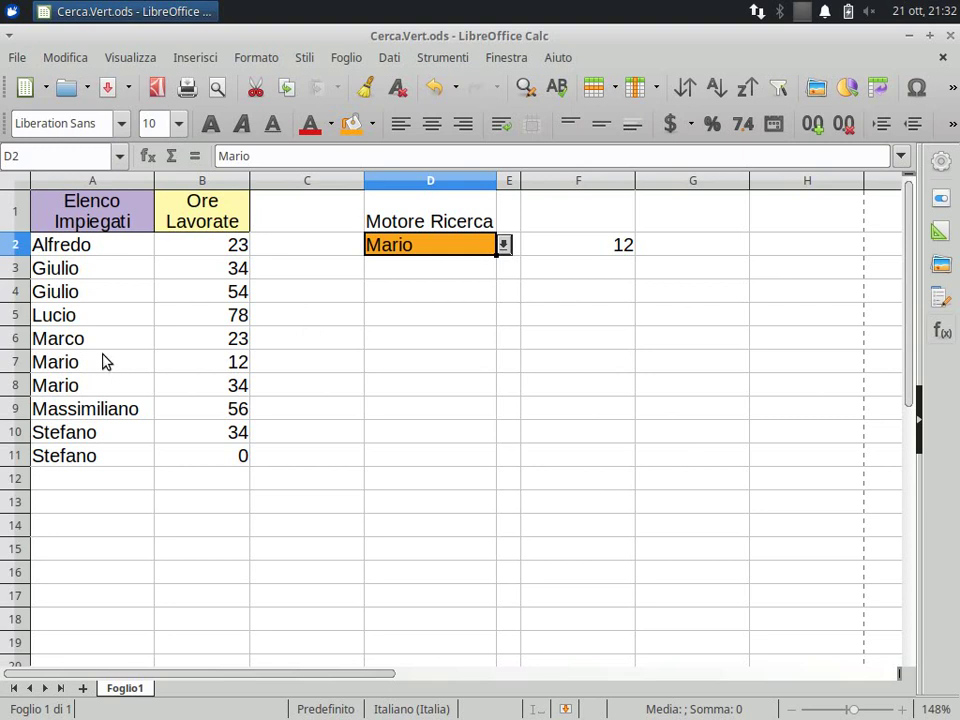
click(504, 245)
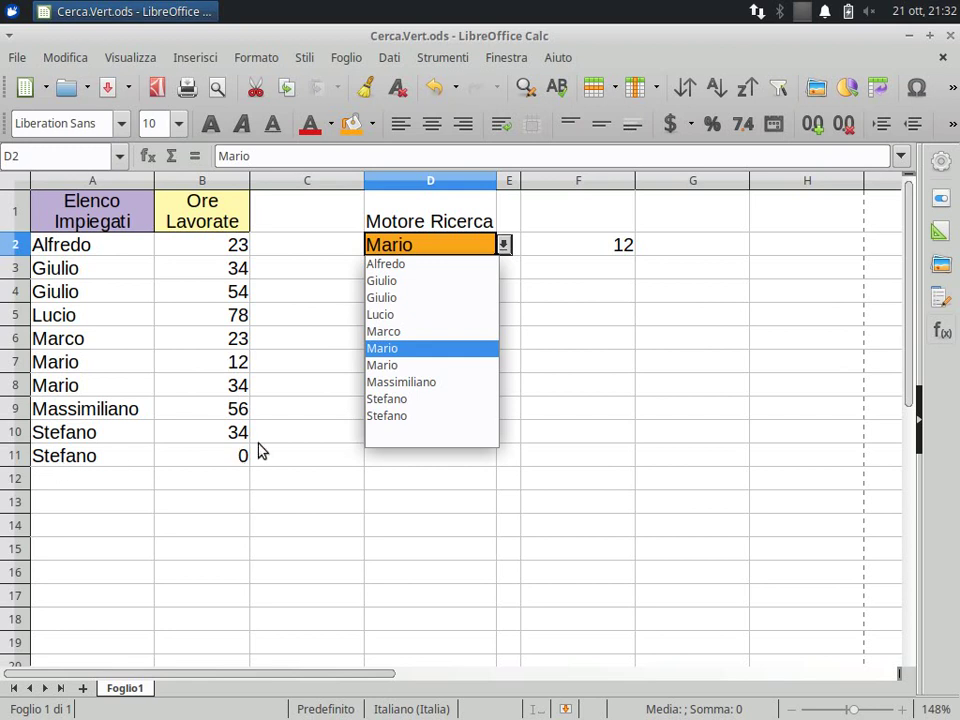
click(388, 420)
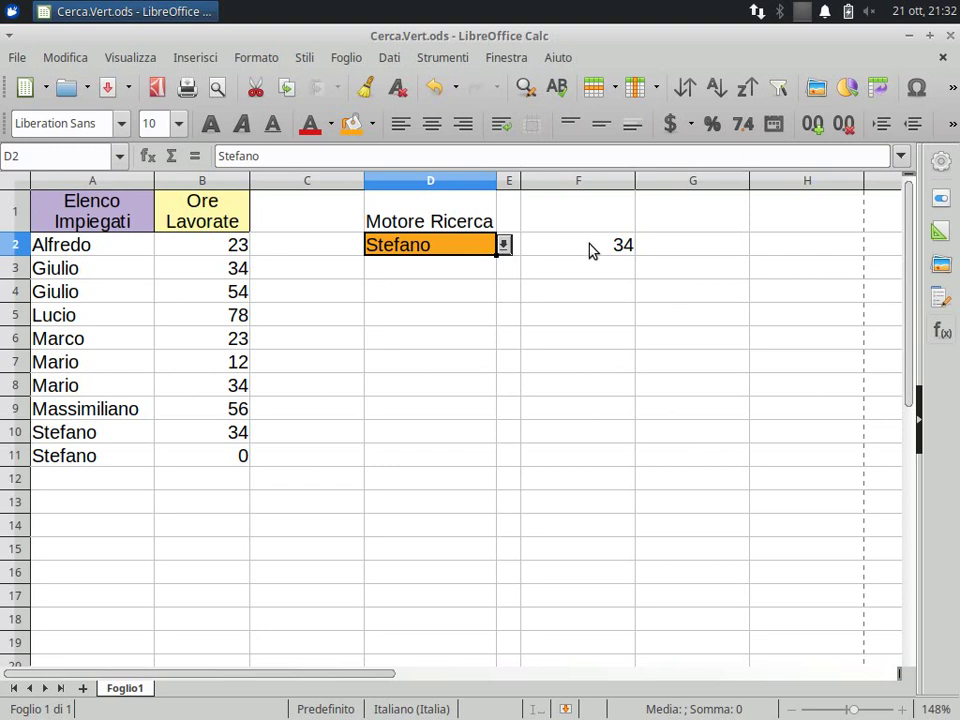
click(592, 249)
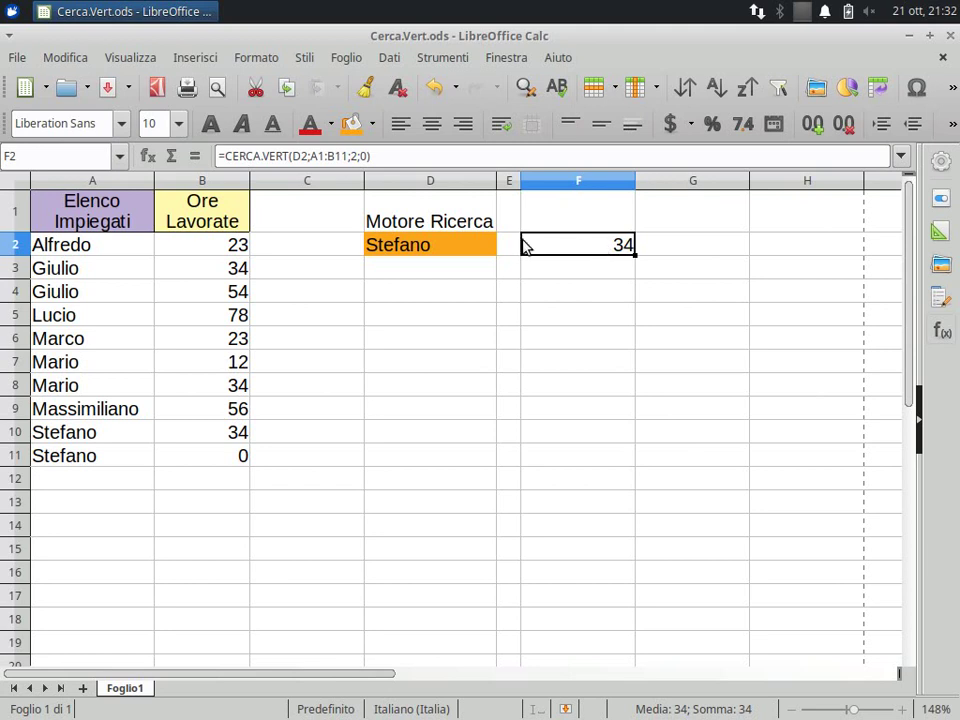
Choose Giulio, then Lucio, in D2 so F2 returns 78
click(484, 250)
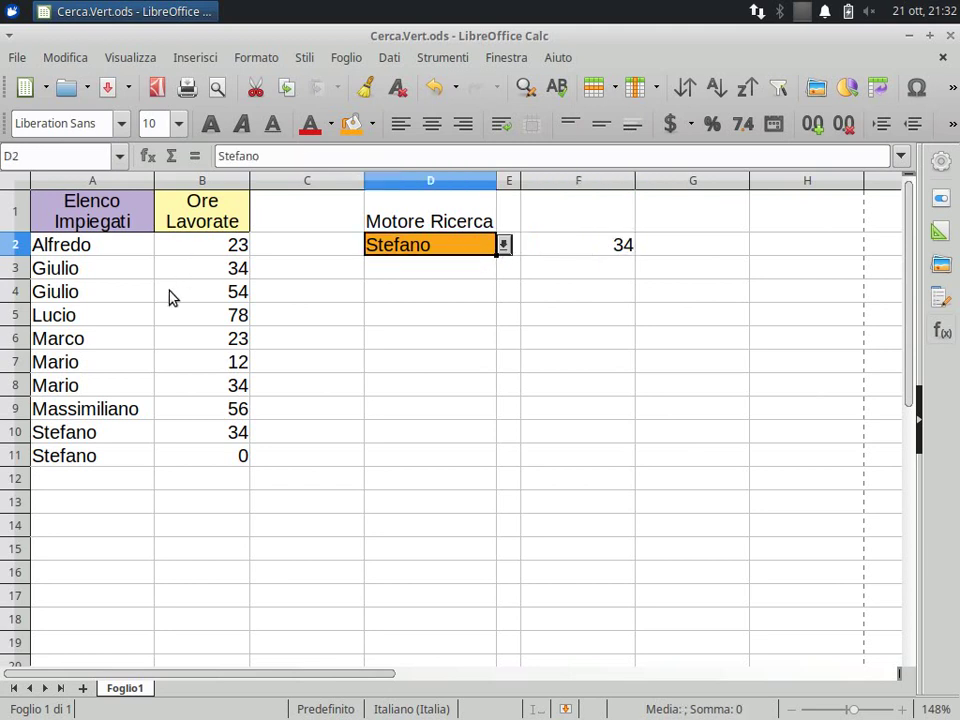
click(504, 245)
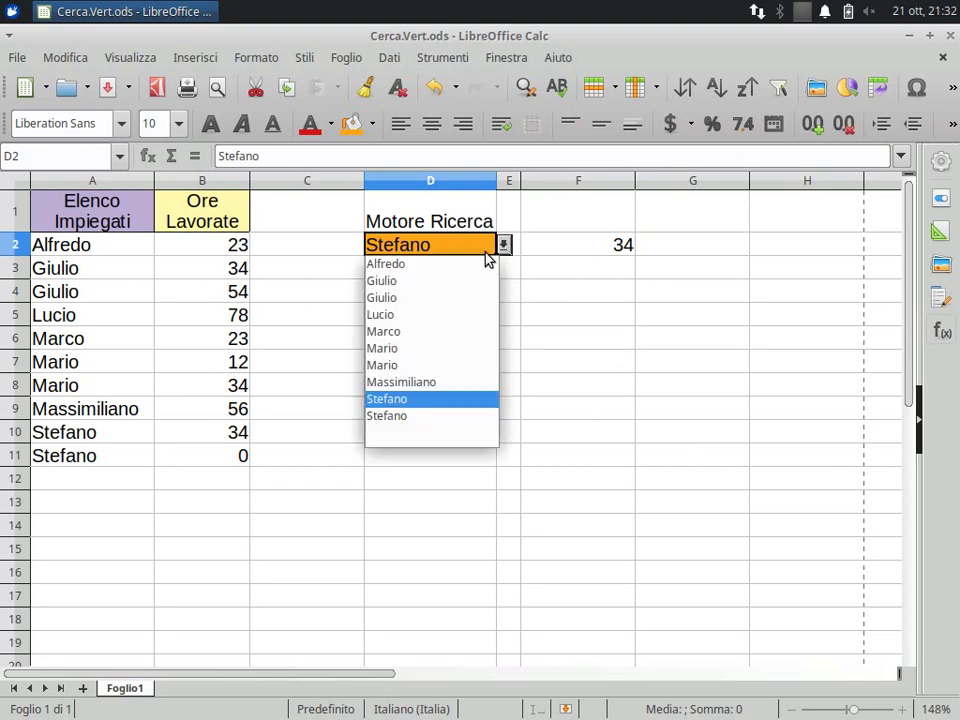
click(448, 299)
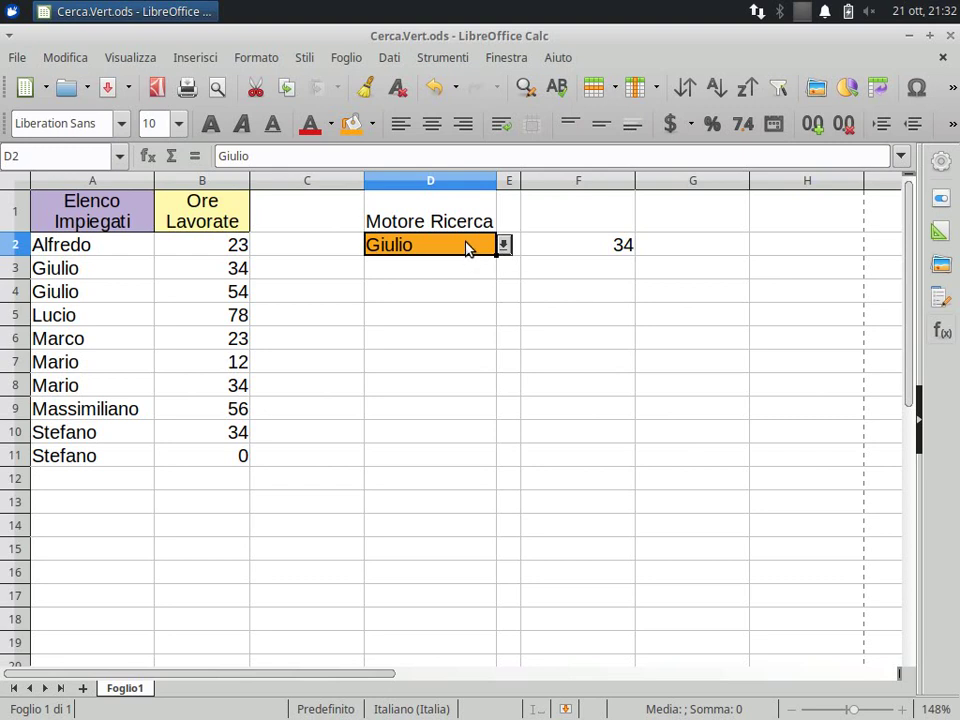
click(504, 245)
click(409, 317)
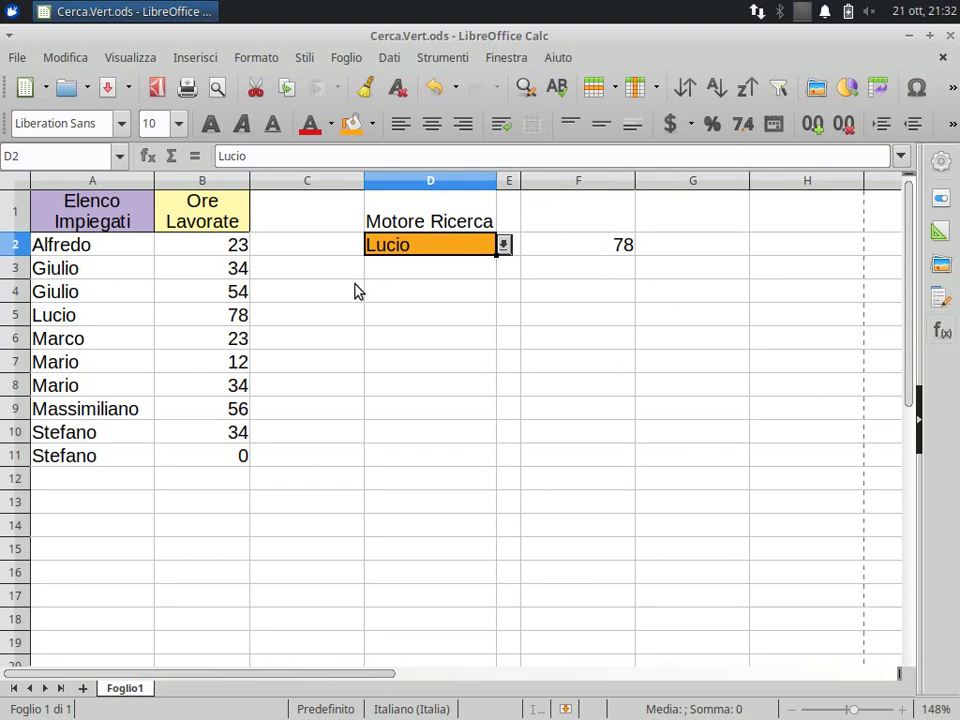
Insert a new column before the names and head it 'Codice Impiegato' in A1
right_click(108, 185)
click(141, 241)
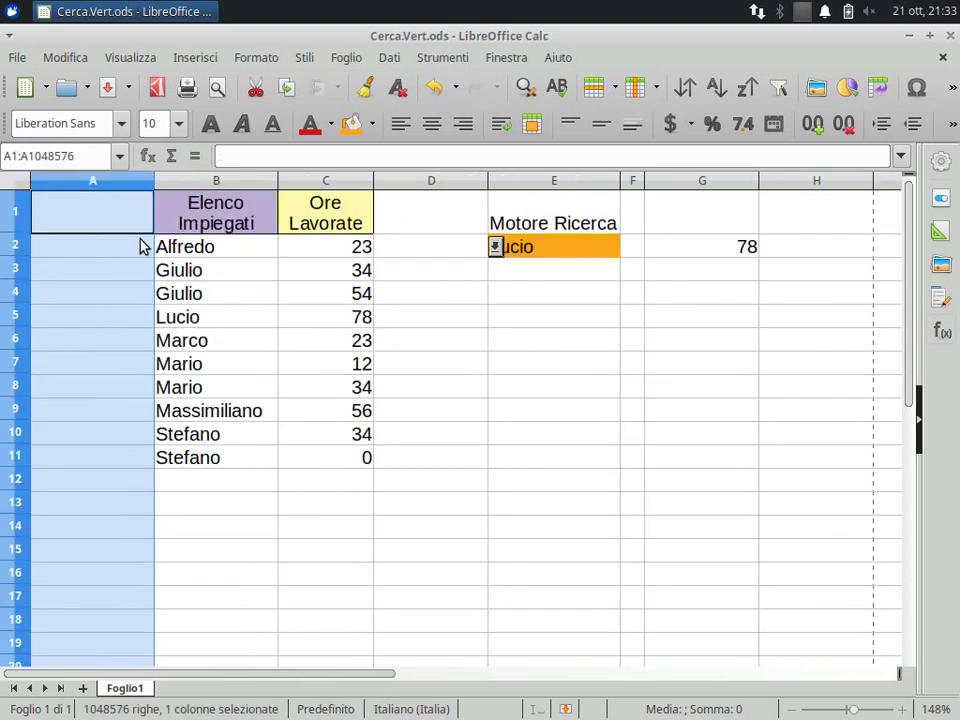
click(102, 221)
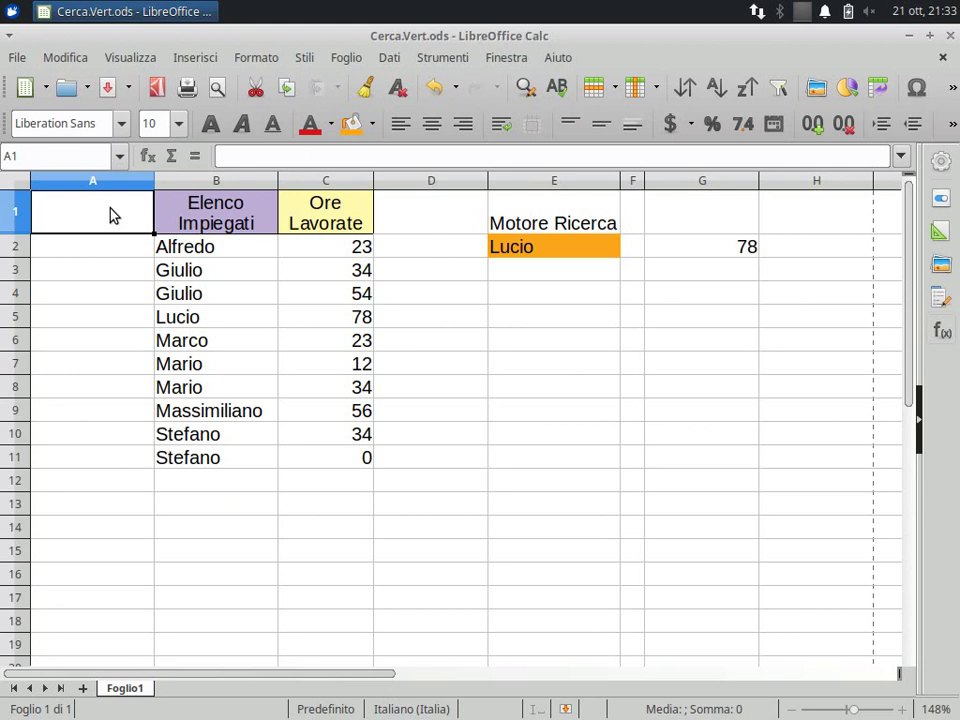
text(Codic)
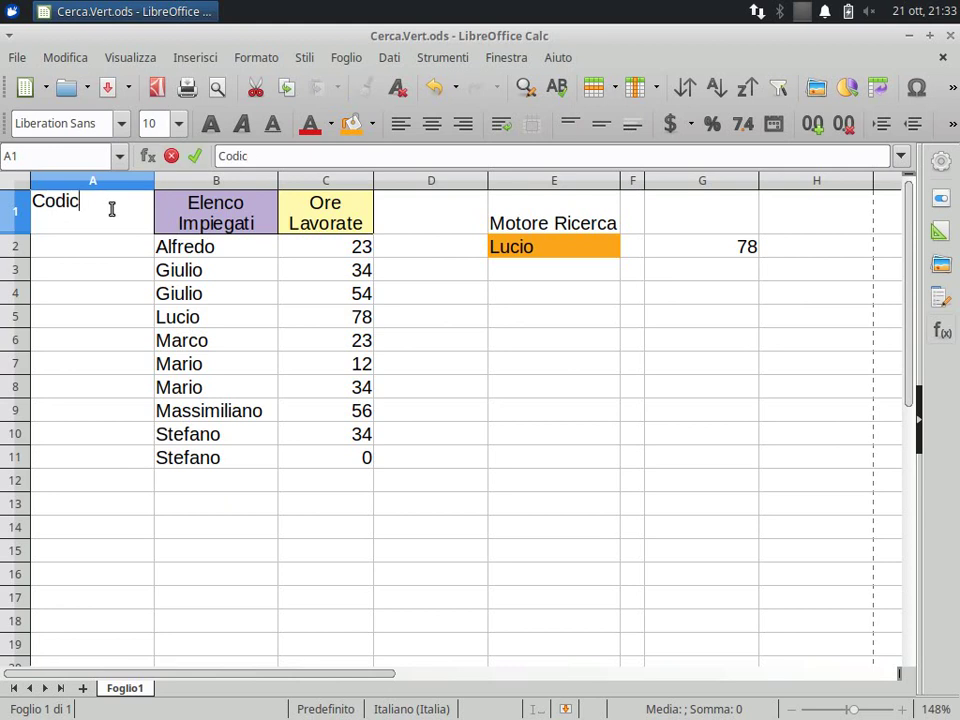
text(e)
key(Return)
key(BackSpace)
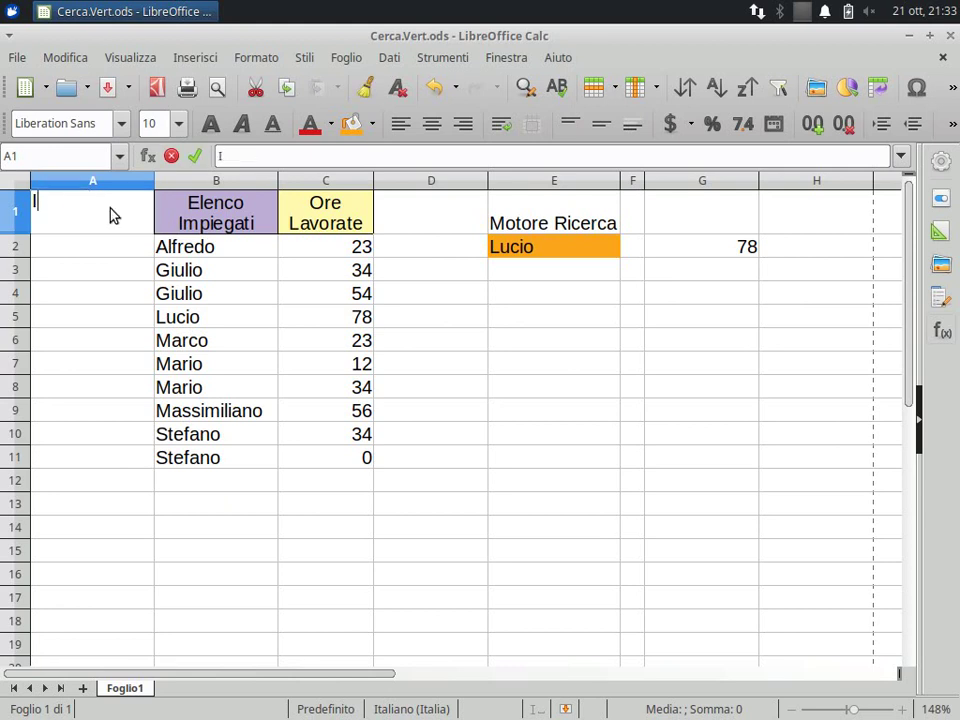
text(mpiegat)
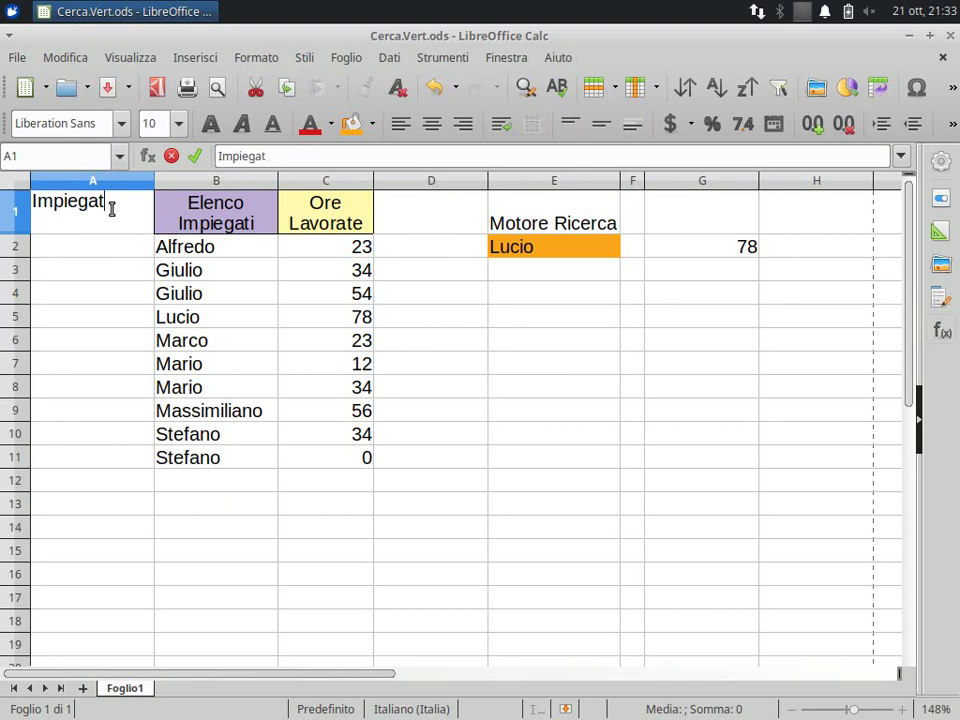
text(o)
key(Return)
click(112, 208)
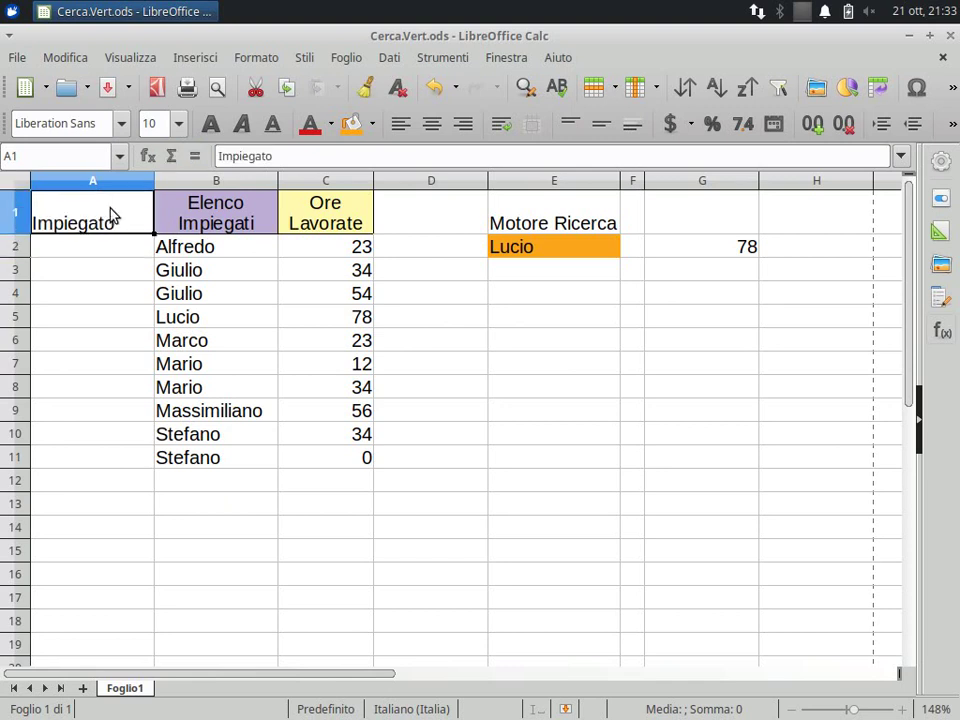
text(Codice )
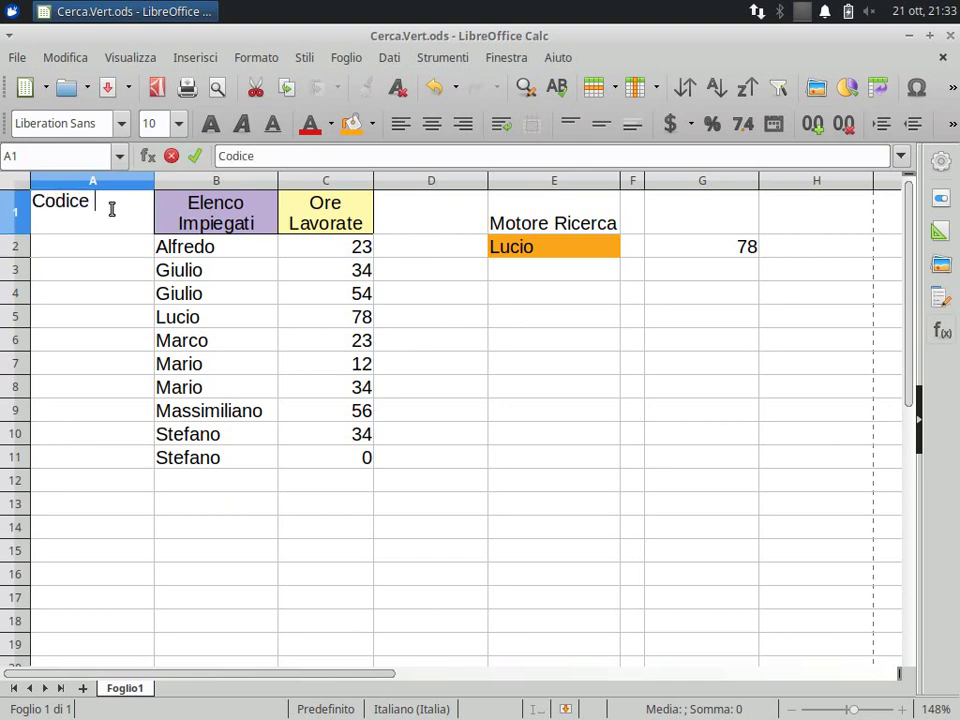
text(Impiegato)
key(Return)
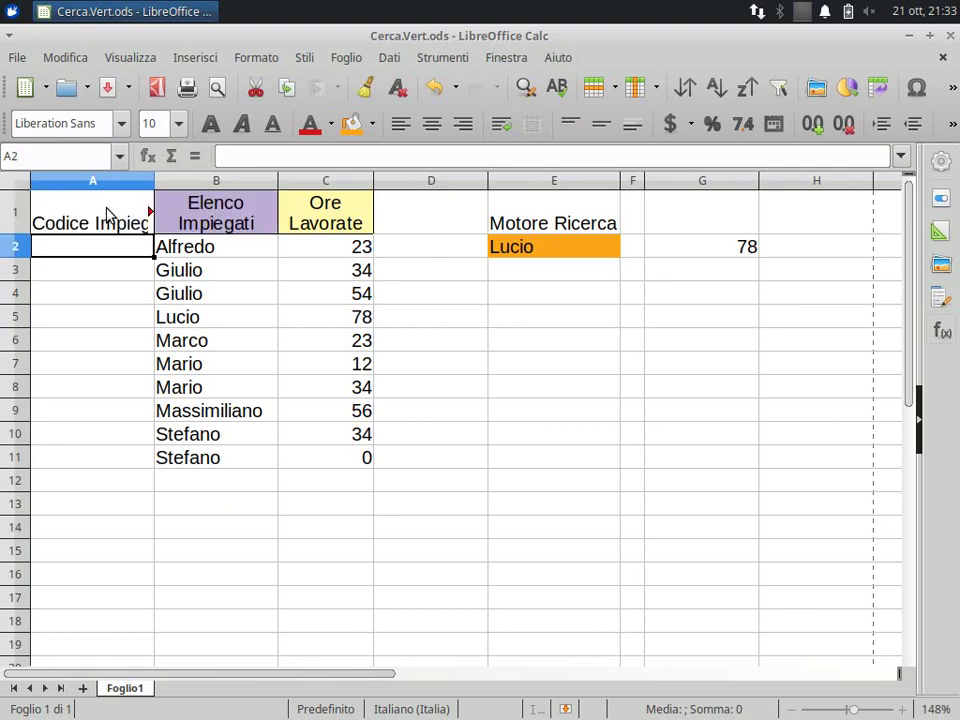
Widen column A, enter #001 in A2 and fill codes down to #010 in A11
mouse_move(154, 180)
mouse_down()
mouse_move(213, 179)
mouse_move(180, 172)
mouse_up()
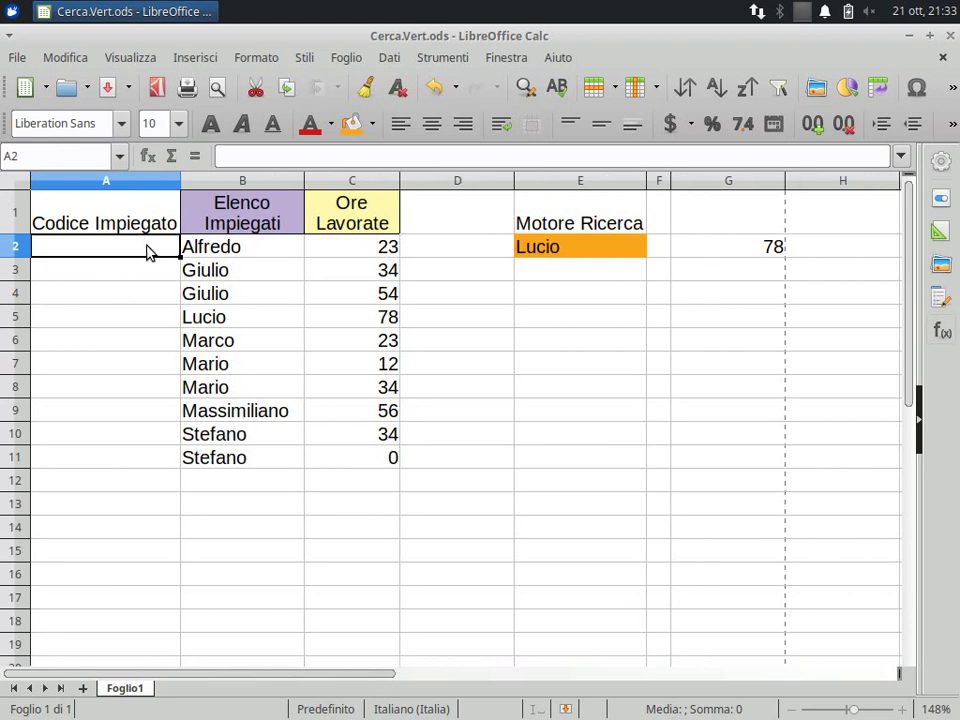
text(#)
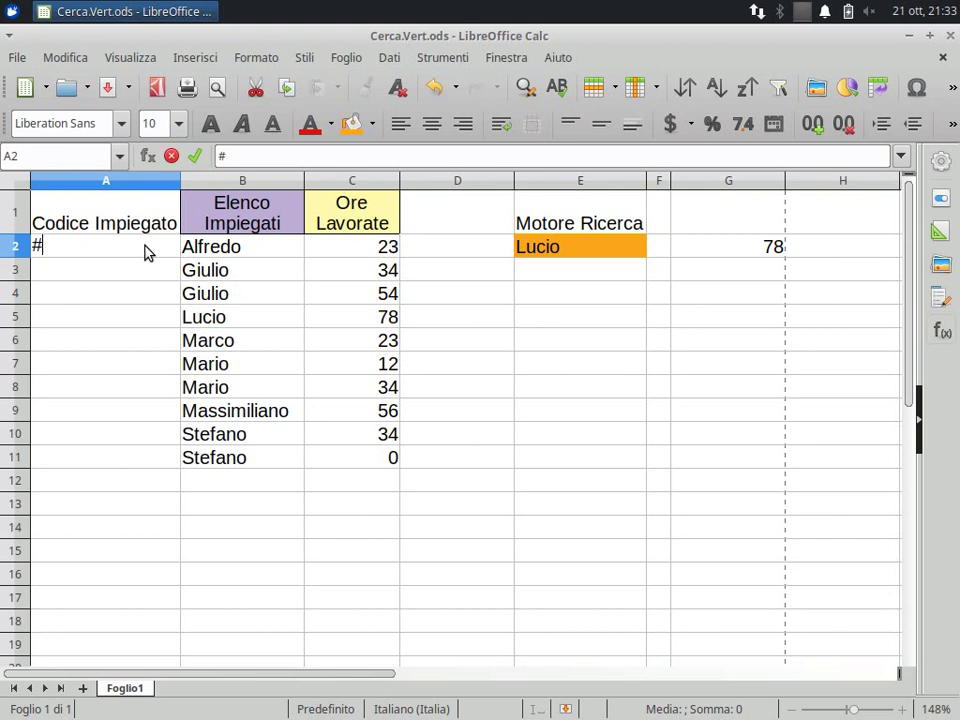
text(001)
key(Return)
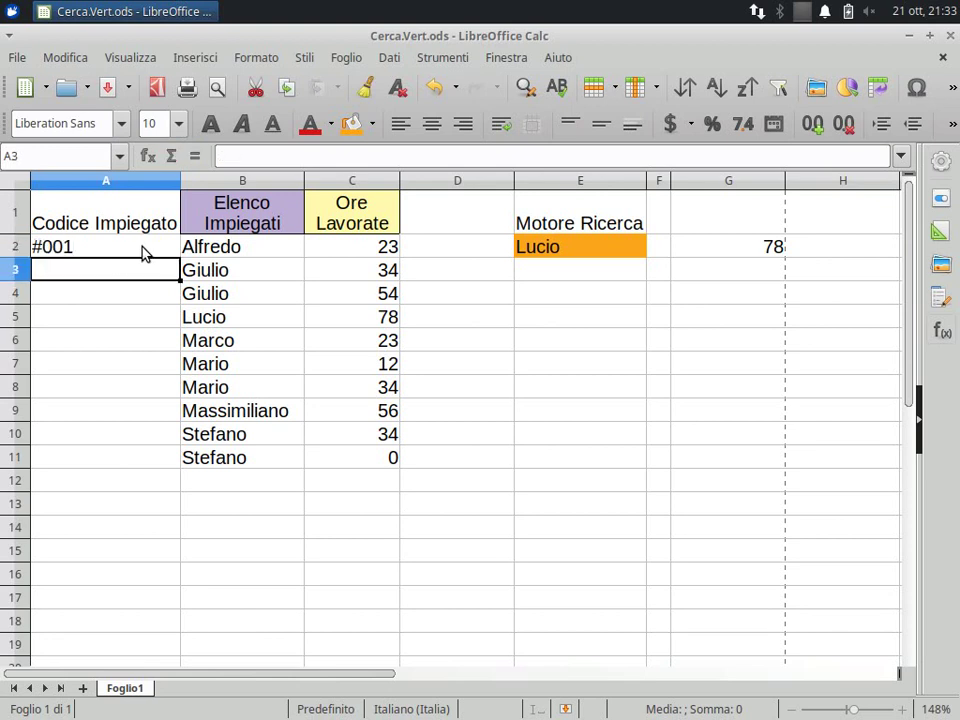
click(135, 250)
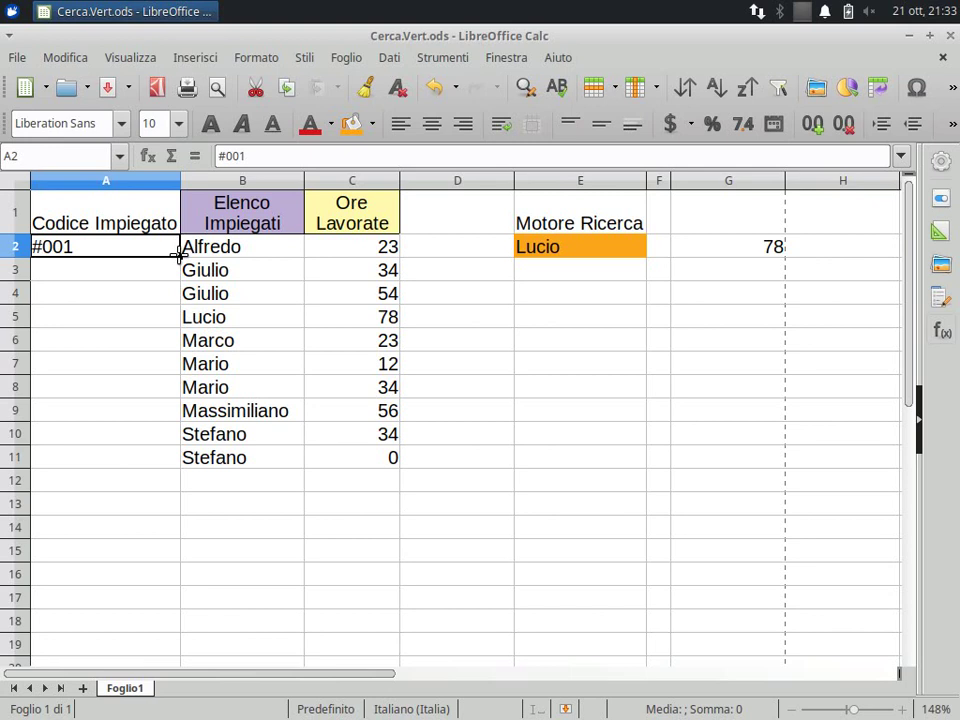
drag(178, 255, 171, 464)
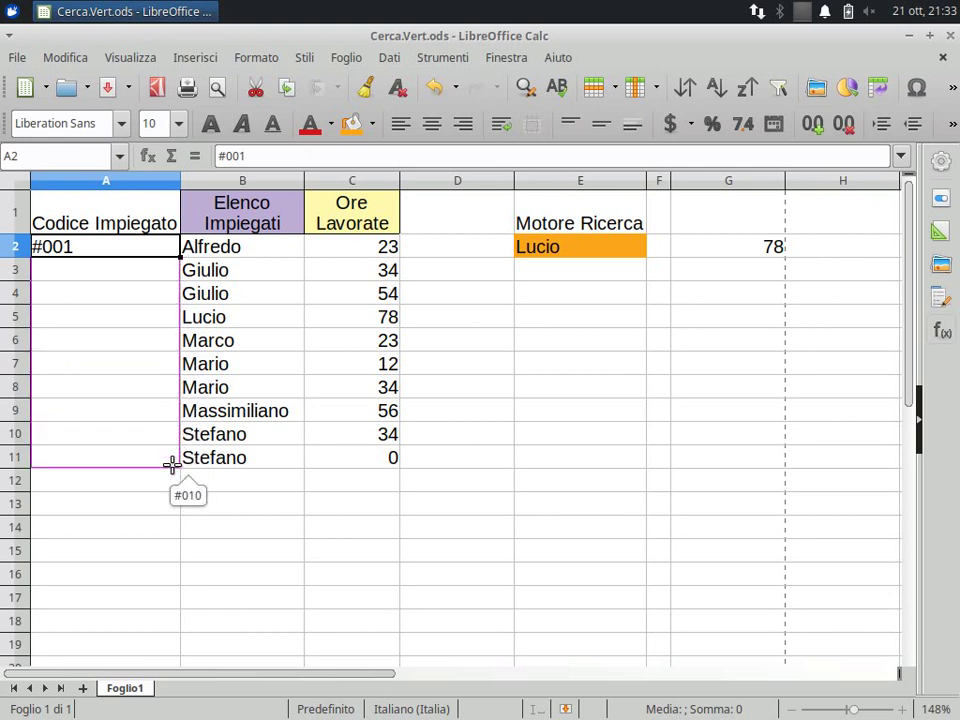
click(124, 366)
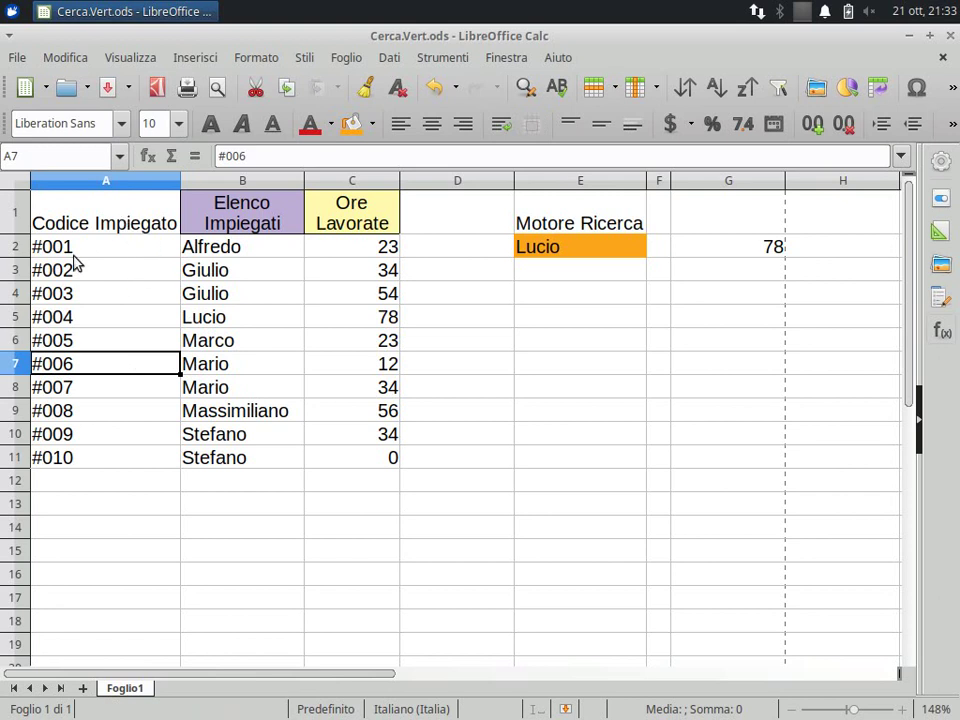
Compare the repeated Giulio entries in column B with the code #003 beside them
click(228, 268)
click(236, 250)
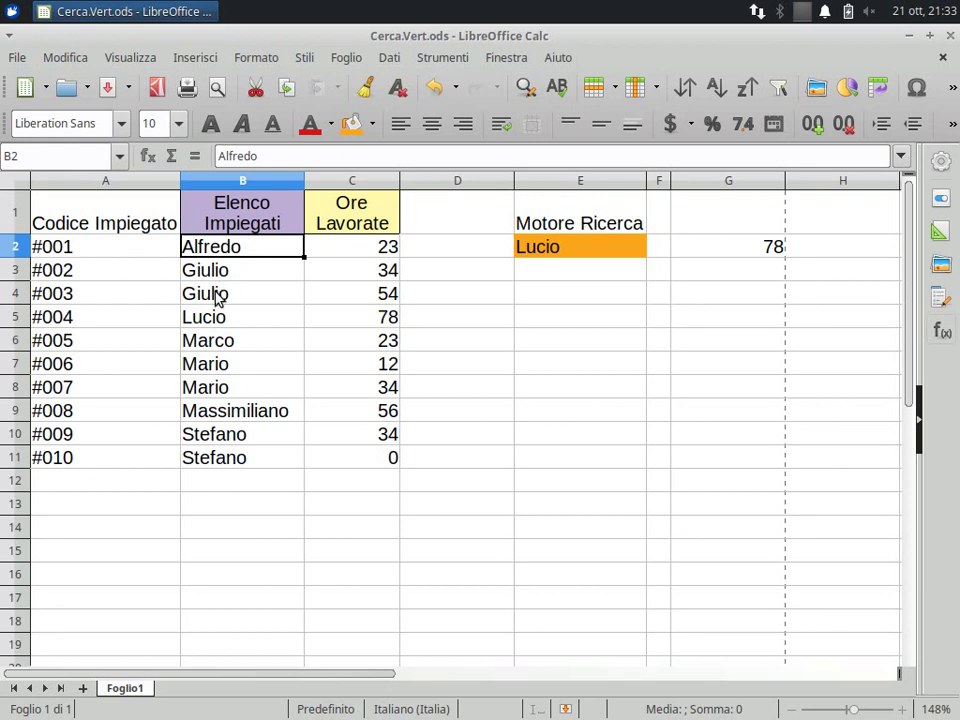
click(218, 300)
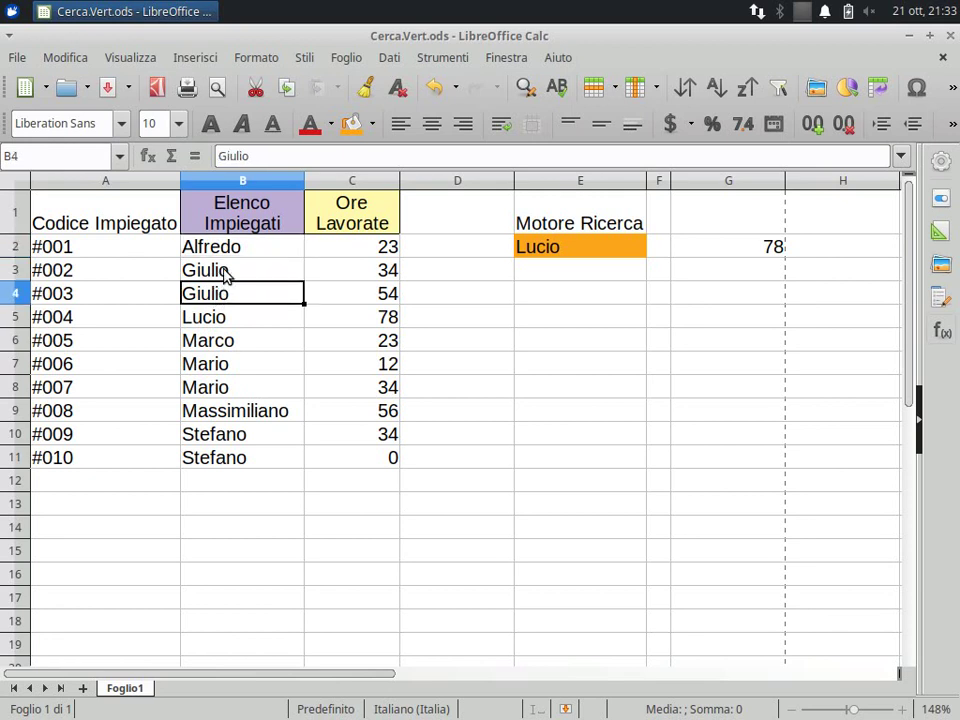
click(224, 274)
click(223, 296)
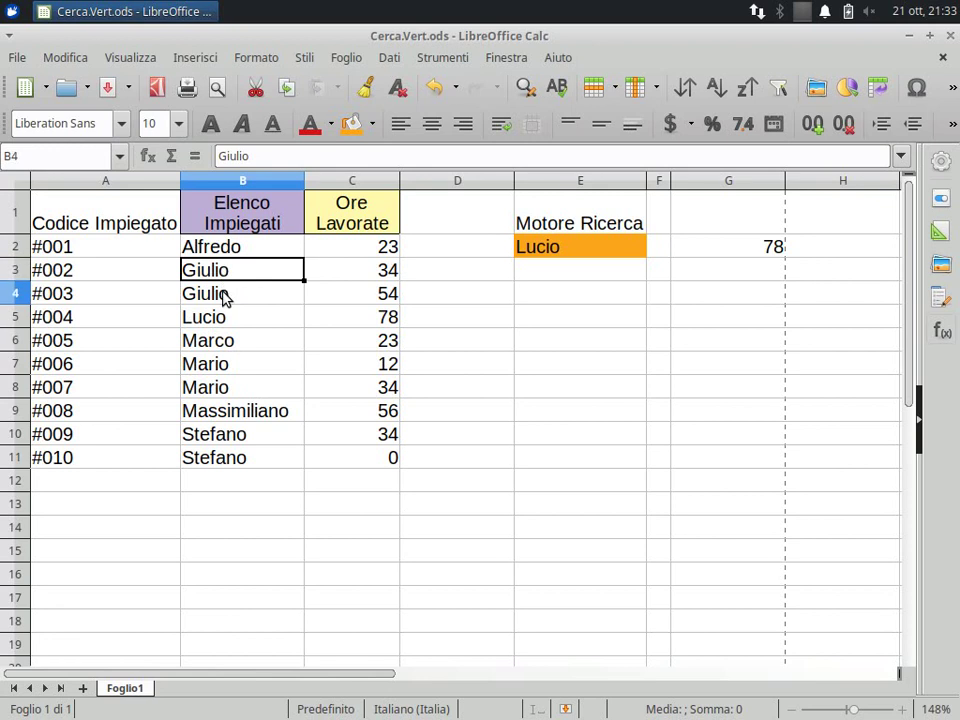
click(65, 296)
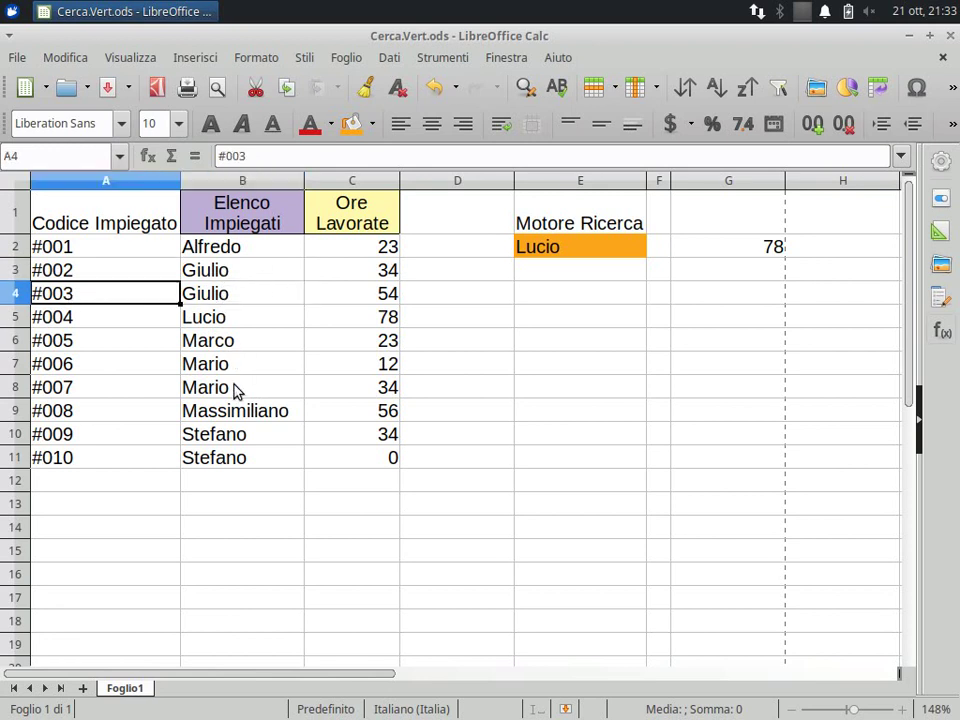
Insert a column right of the names, title C1 'Nuovo Elenco', and widen it to fit
right_click(246, 187)
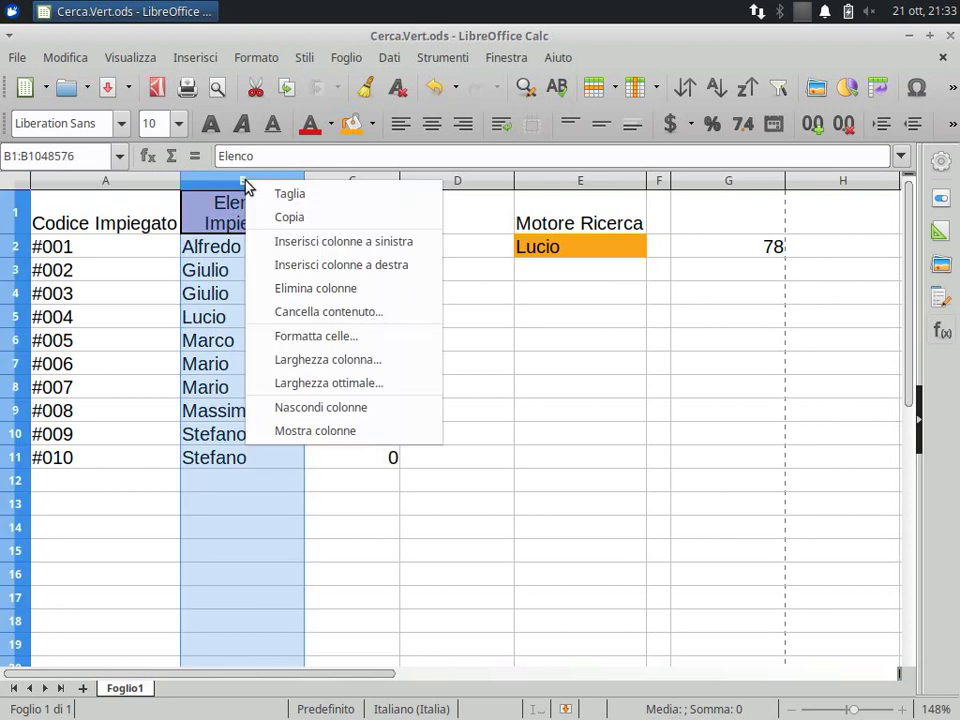
click(281, 265)
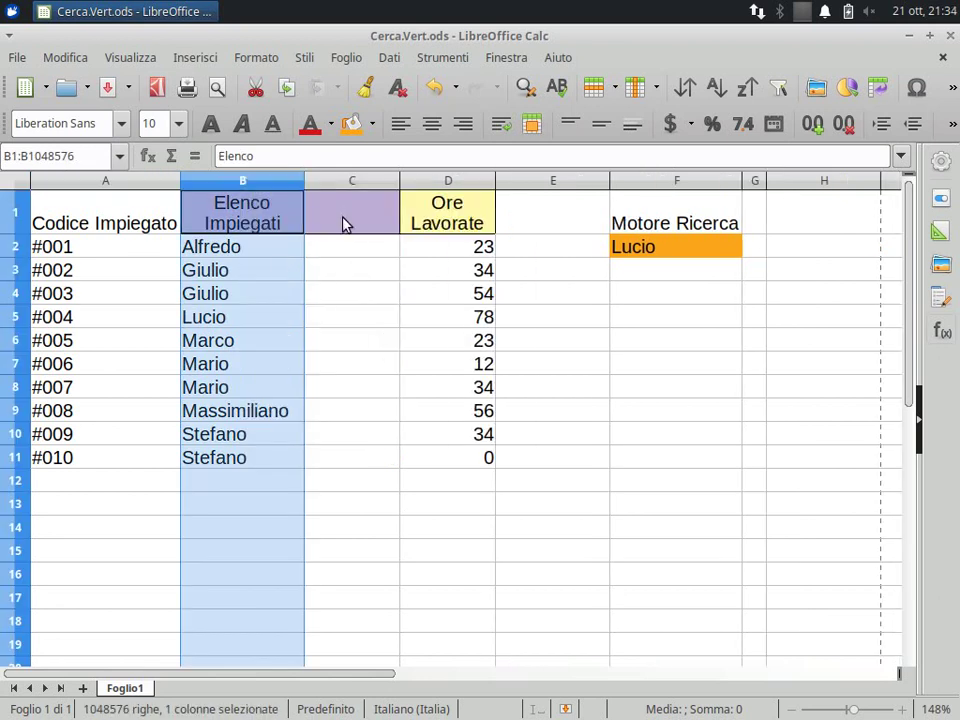
click(343, 252)
click(343, 220)
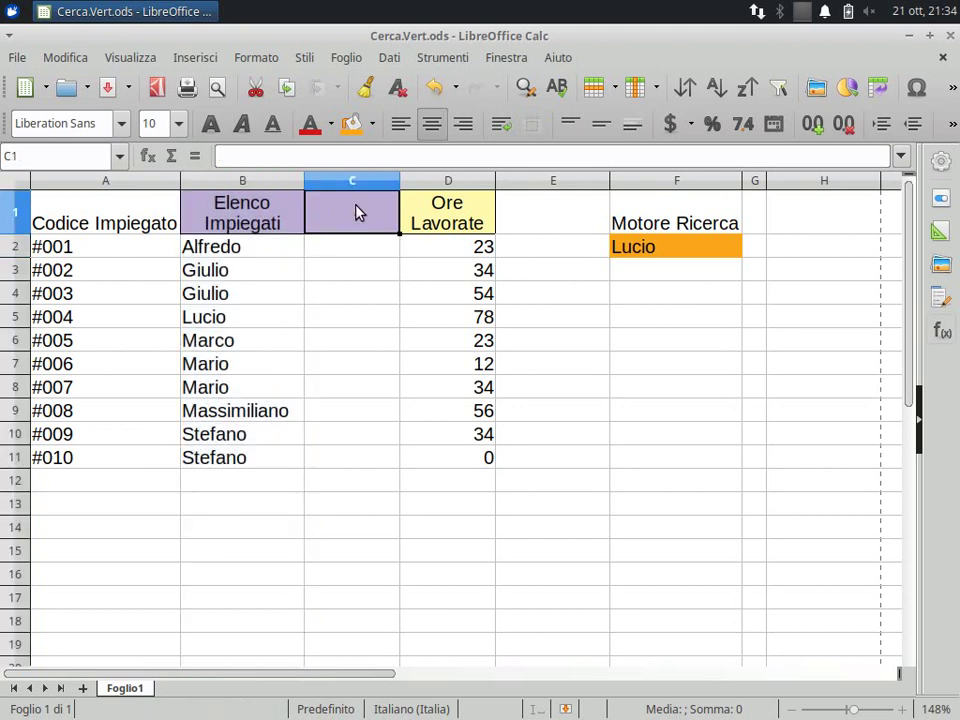
text(Nuovo)
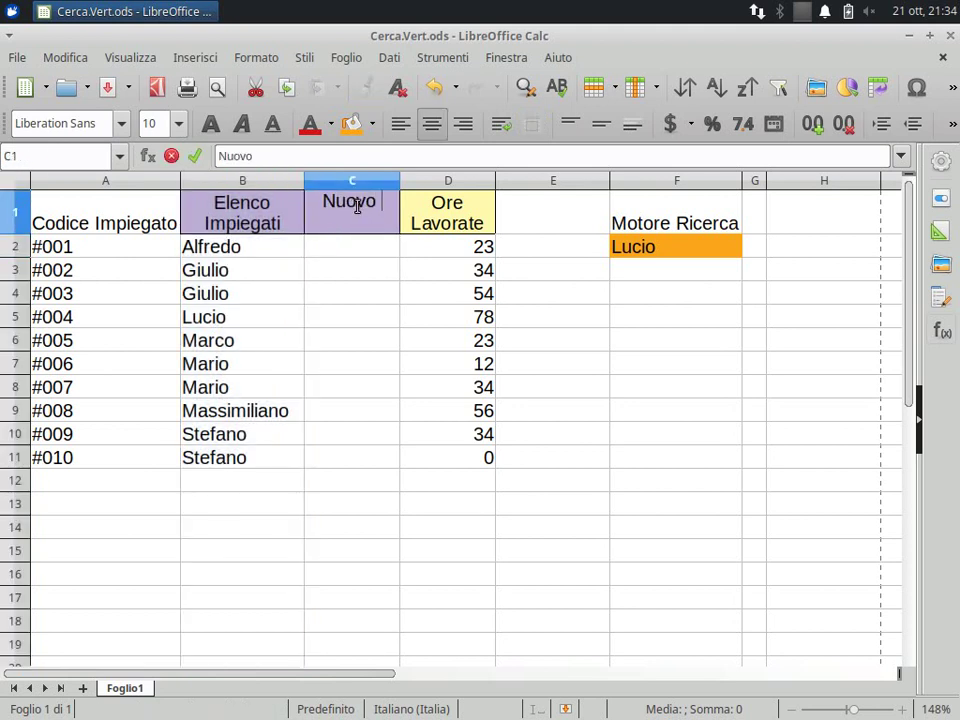
text( Elnco)
key(BackSpace)
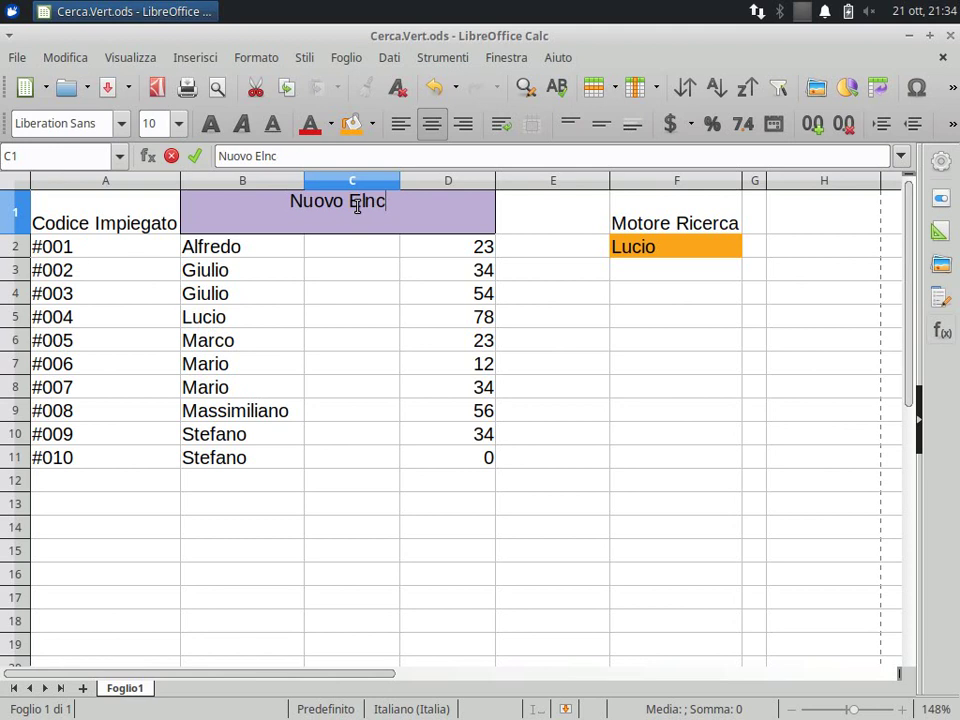
key(BackSpace)
key(BackSpace)
text(enco)
key(Return)
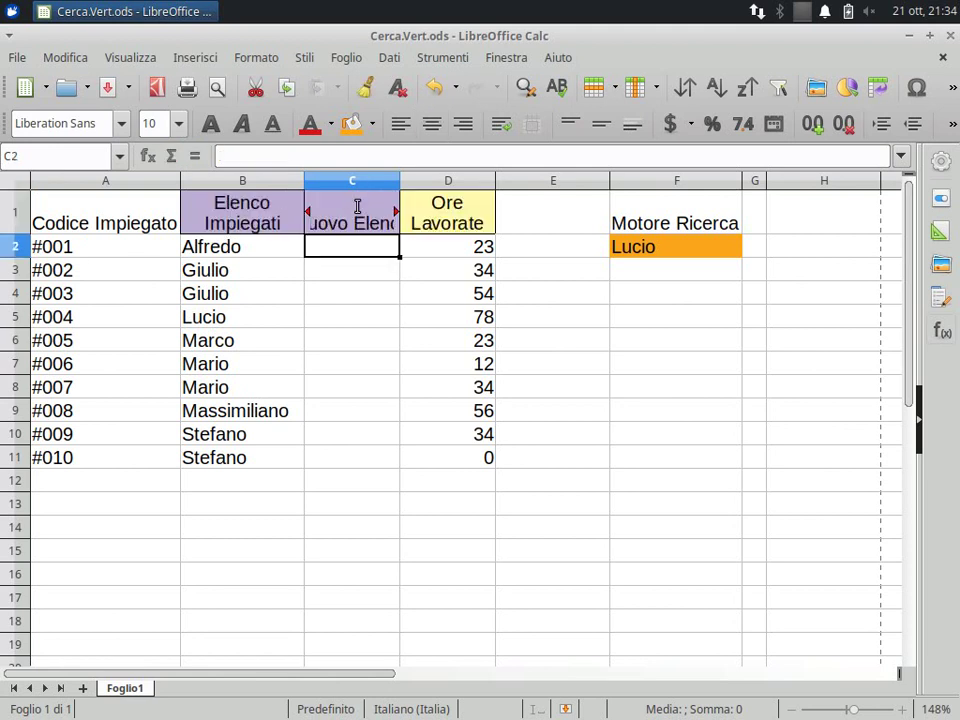
mouse_move(399, 174)
mouse_down()
mouse_move(442, 172)
mouse_move(444, 161)
mouse_up()
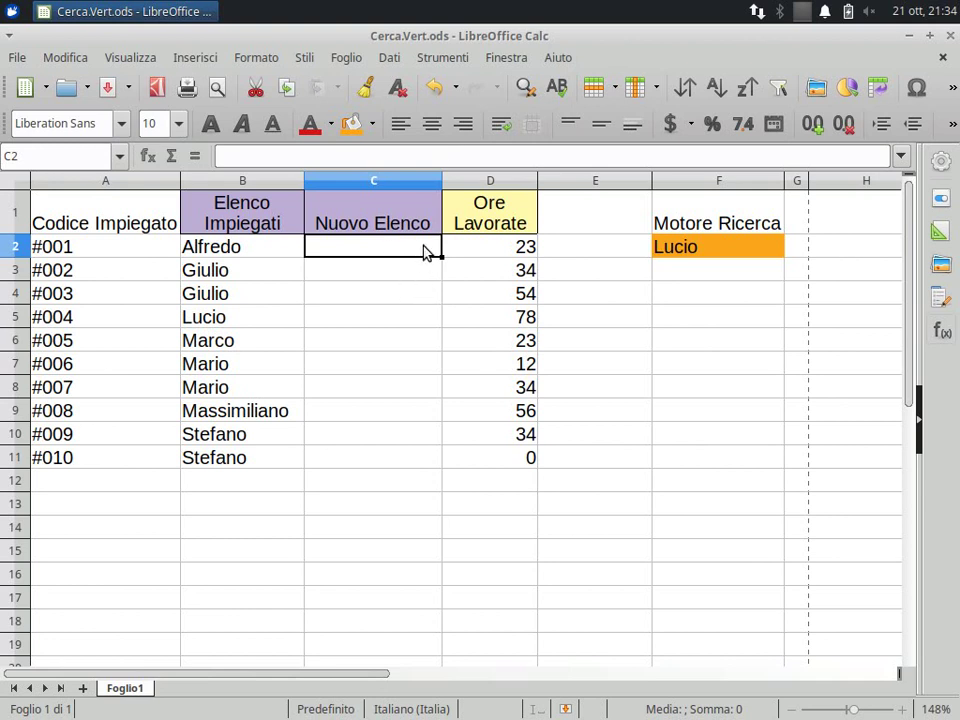
Enter =SE(B2=B1;B2&A2;B2) in C2, which displays Alfredo
text(=se)
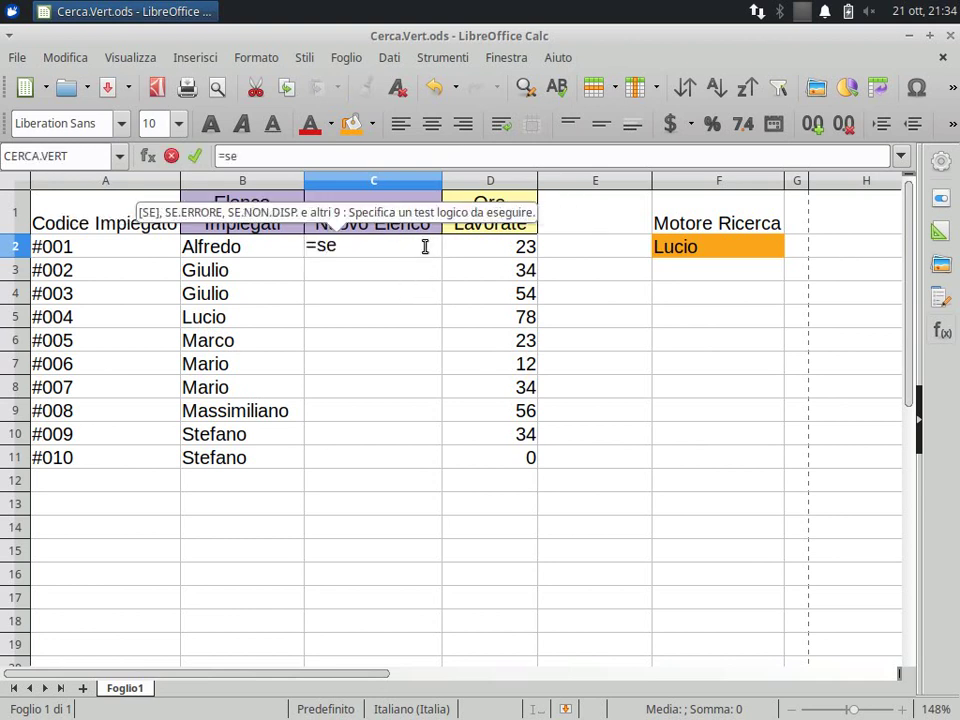
text(()
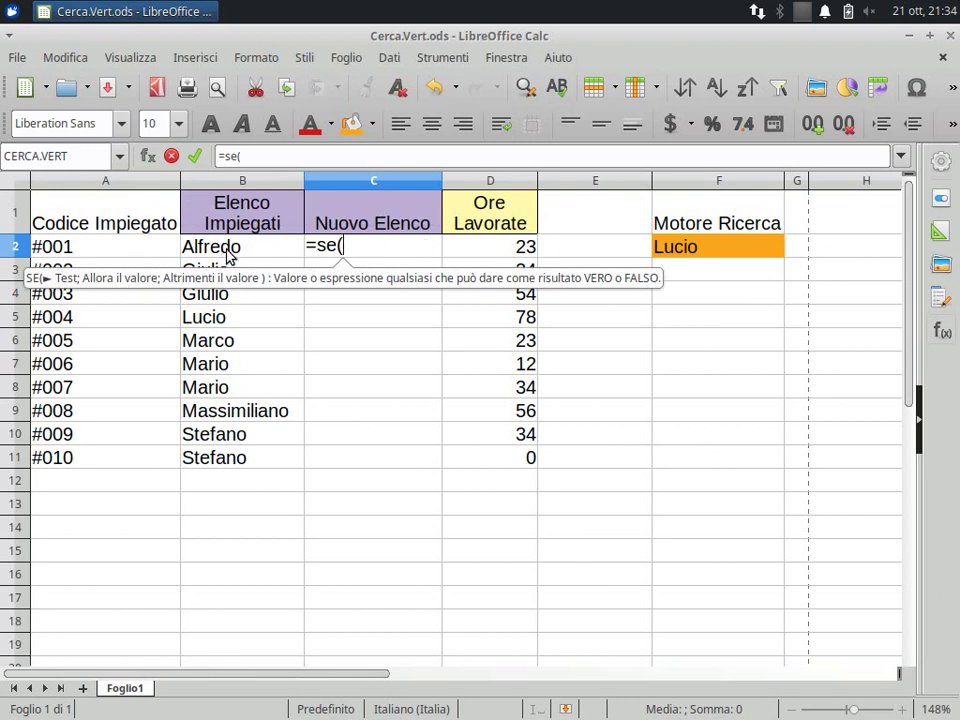
click(229, 252)
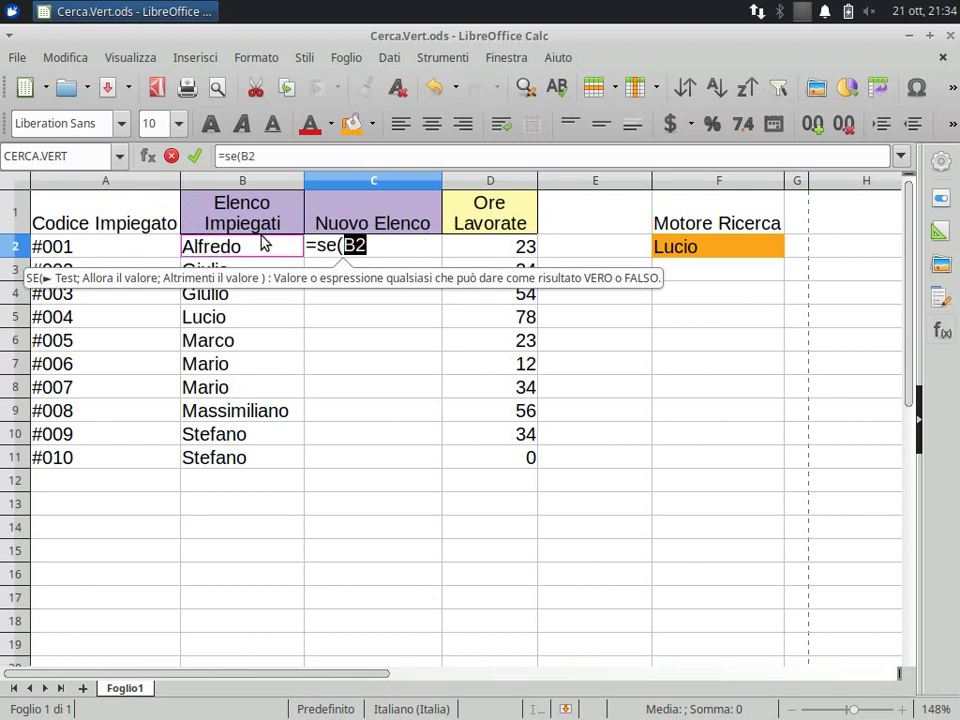
text(=)
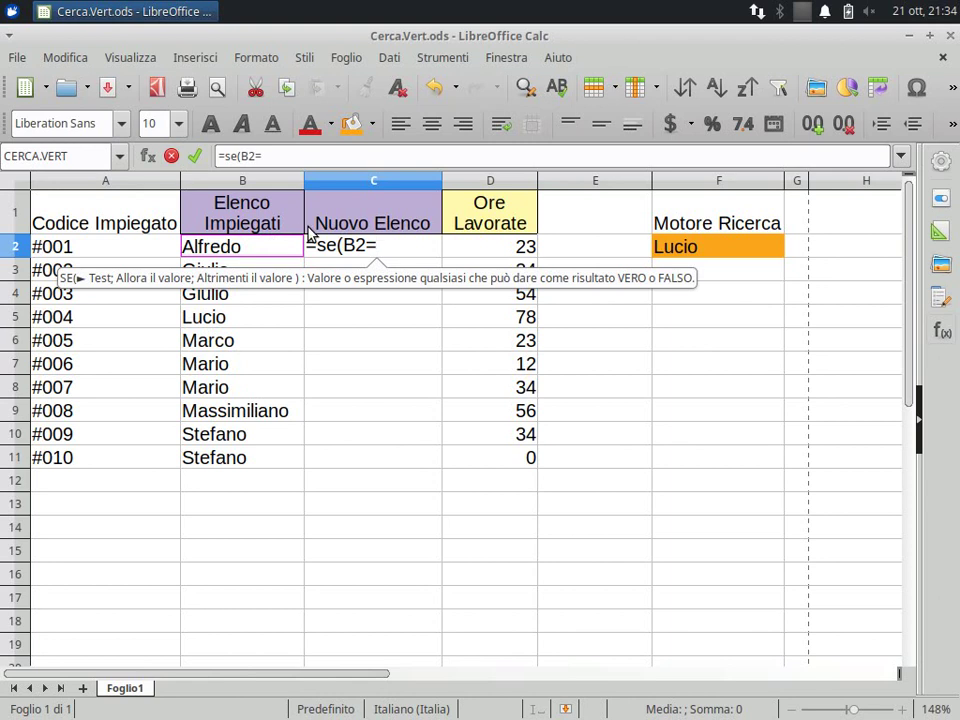
click(247, 217)
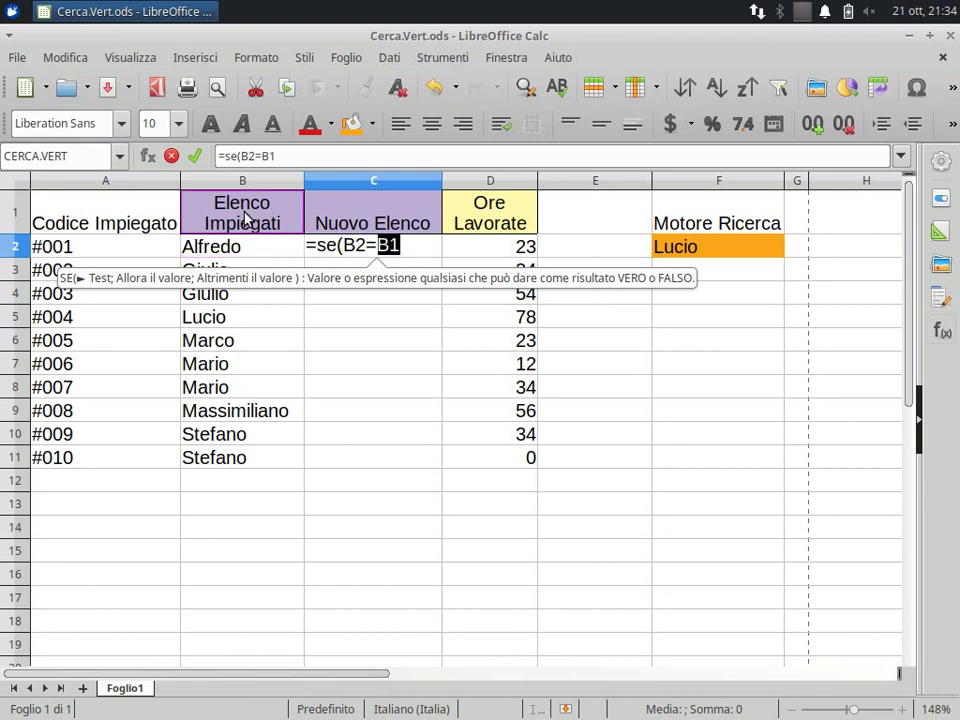
text(;)
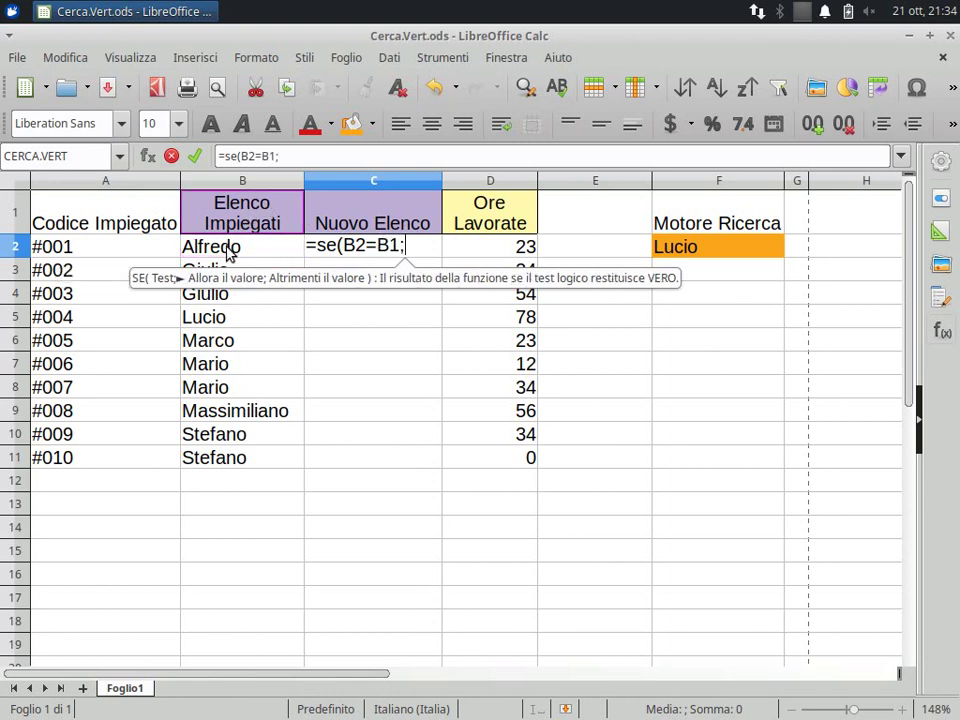
click(234, 257)
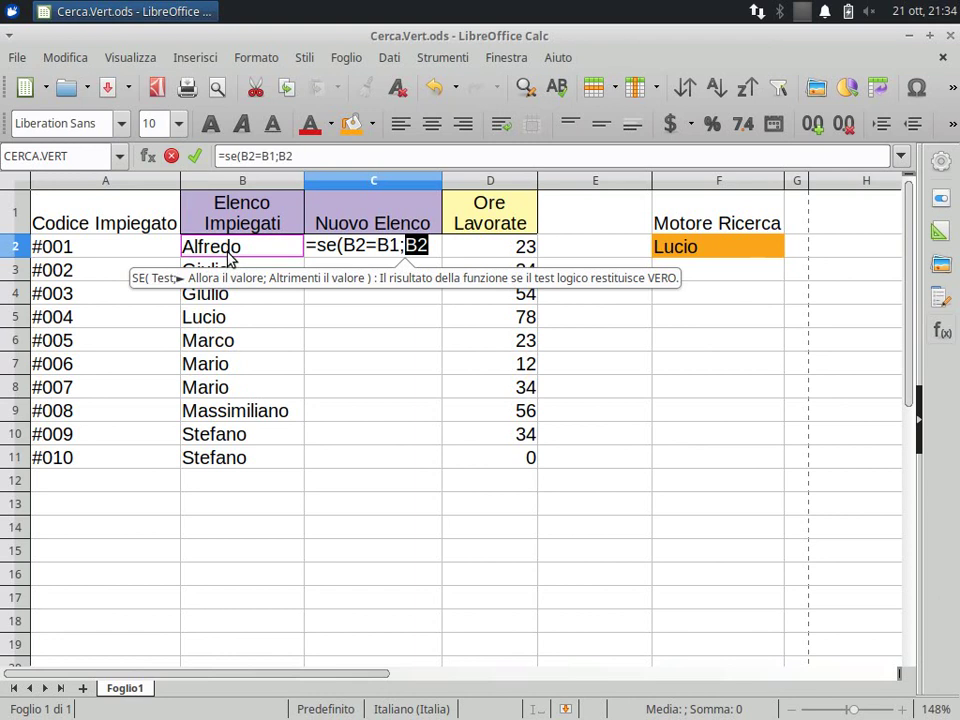
text(&)
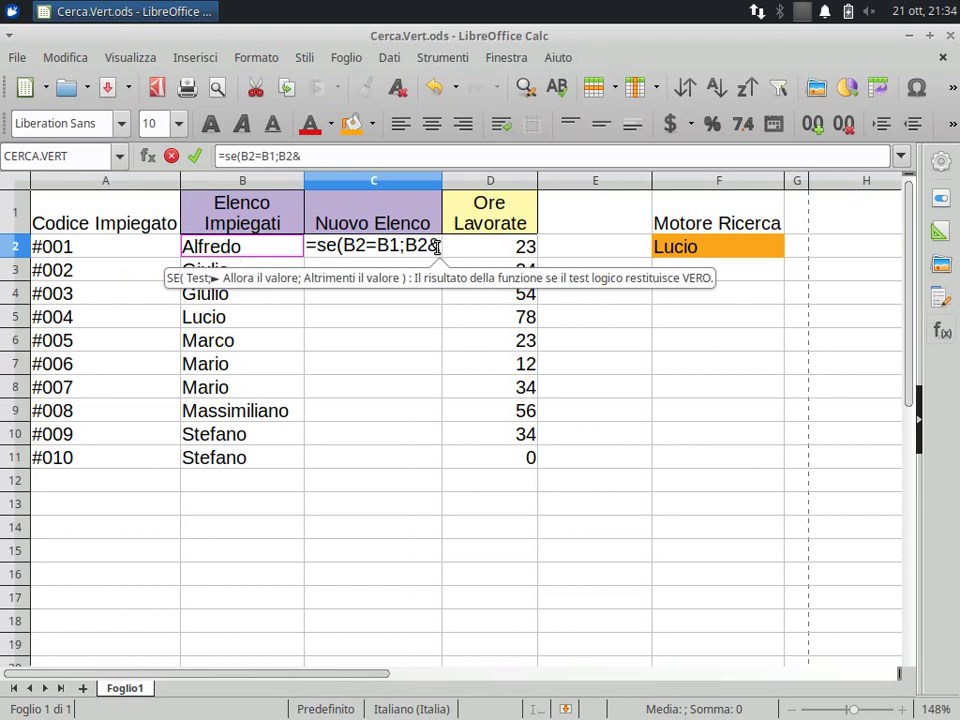
click(119, 246)
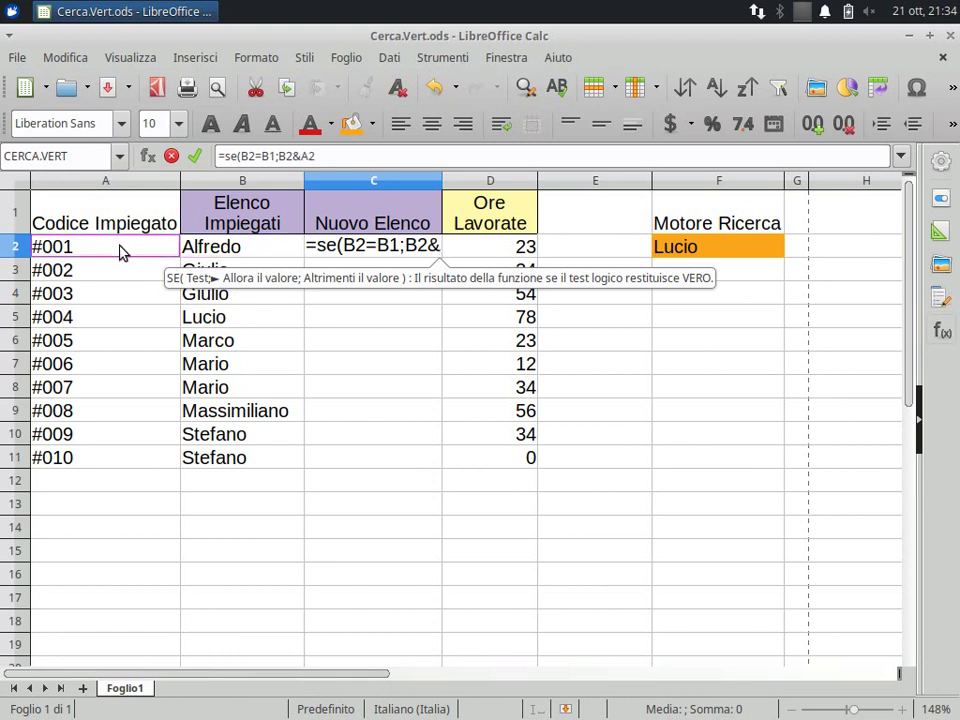
text(;)
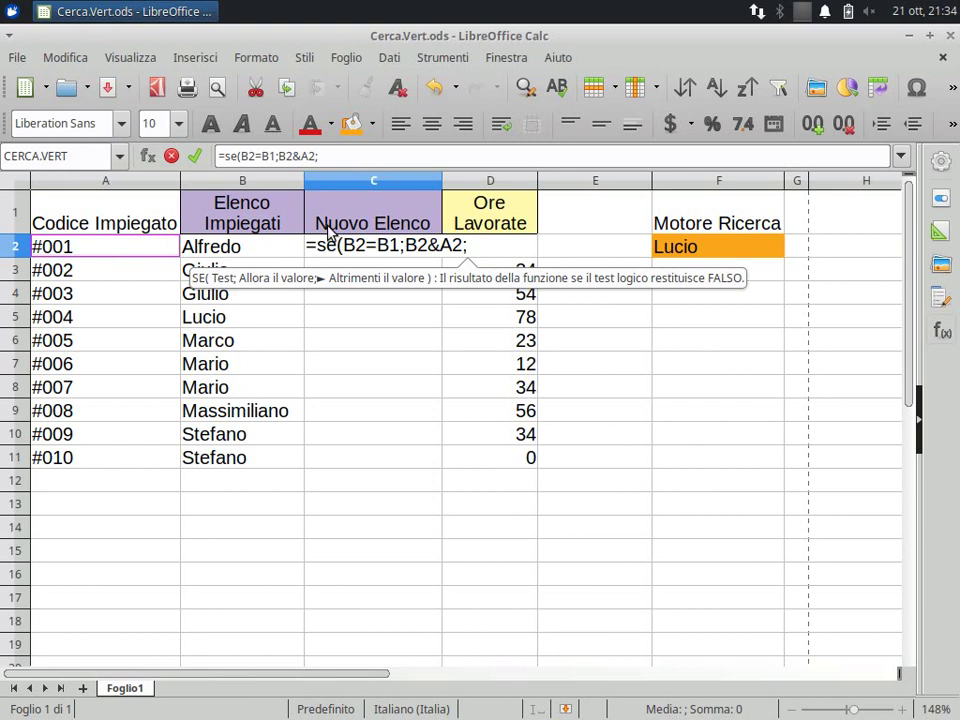
click(295, 240)
text())
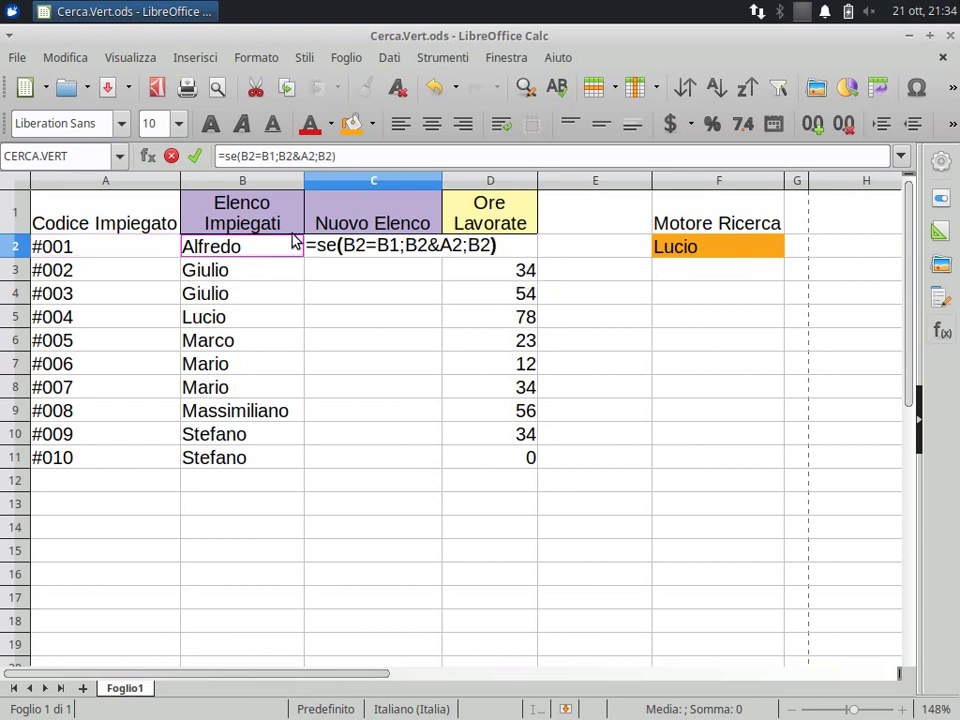
key(Return)
click(392, 251)
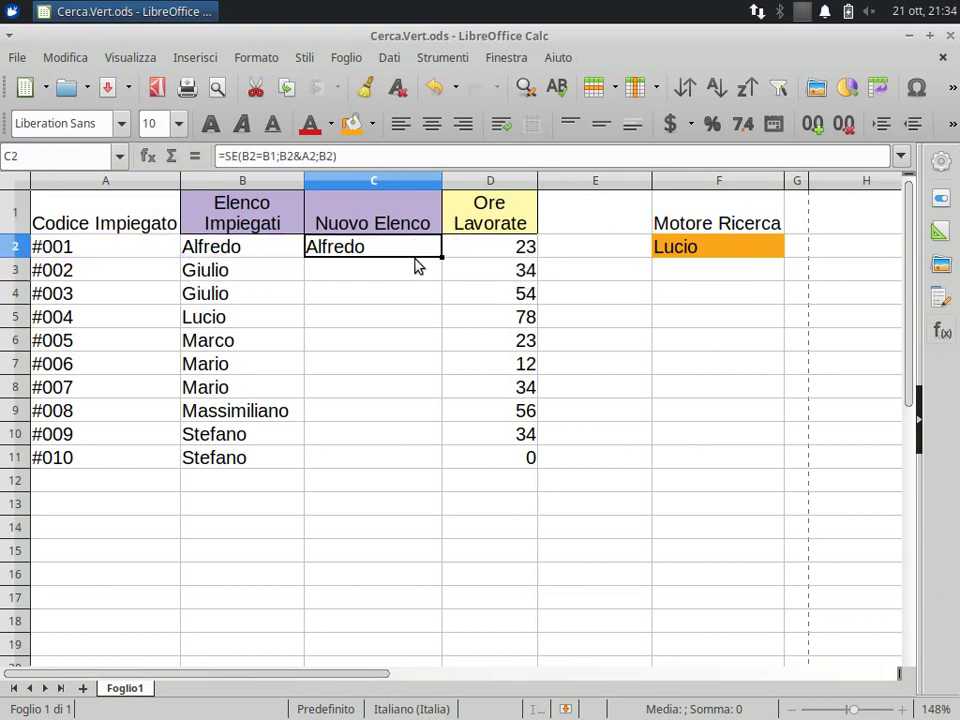
Fill the Nuovo Elenco formula from C2 down to C11 and check the Giulio#003 result
drag(440, 257, 422, 458)
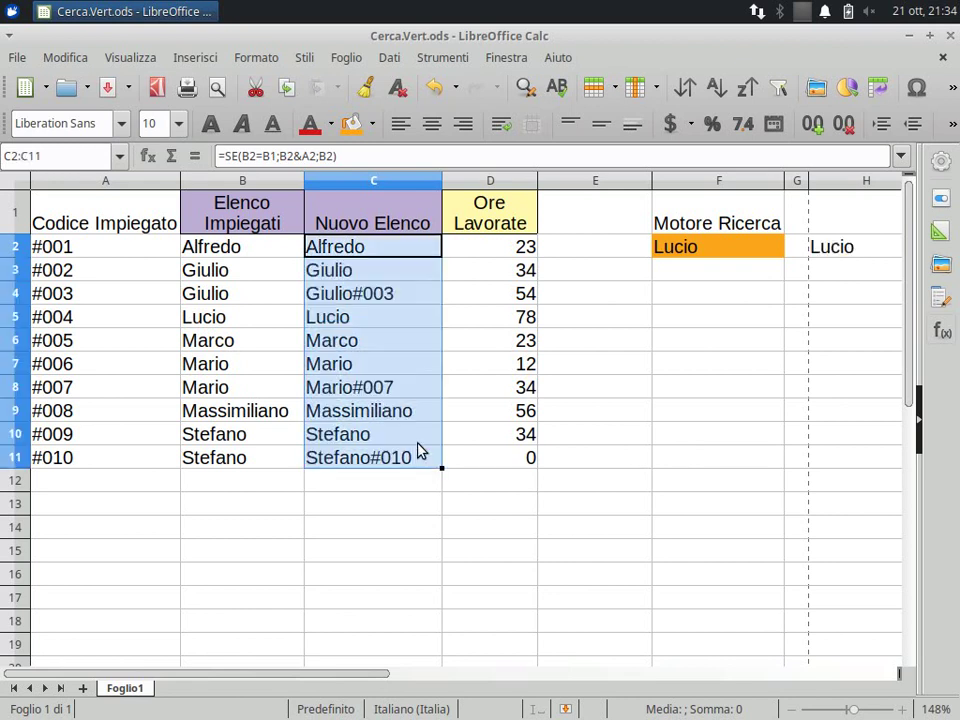
click(376, 342)
click(240, 252)
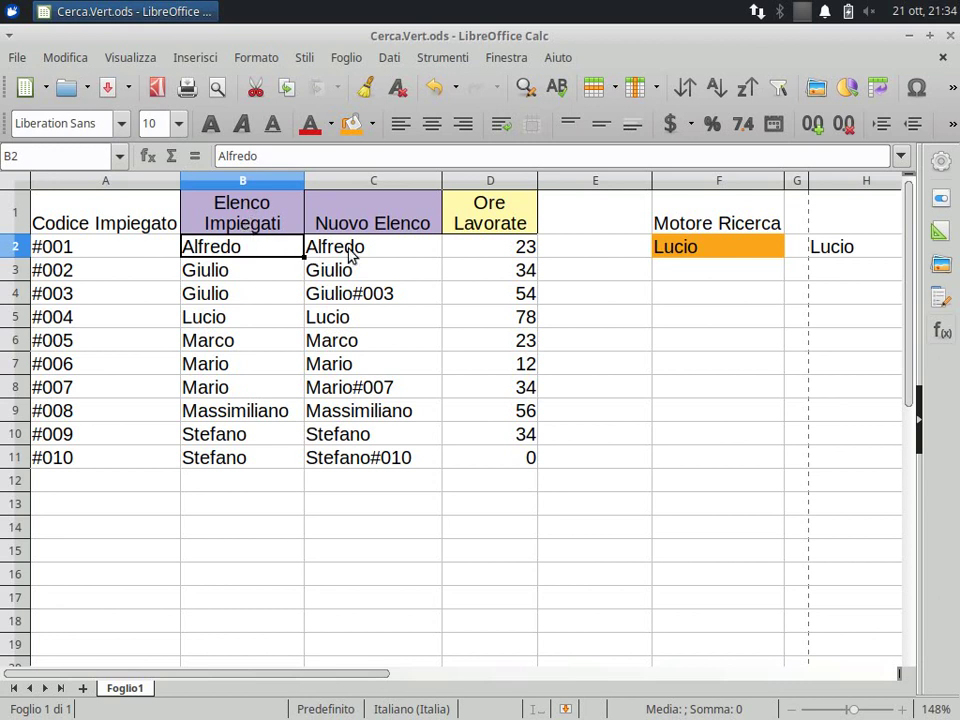
click(242, 299)
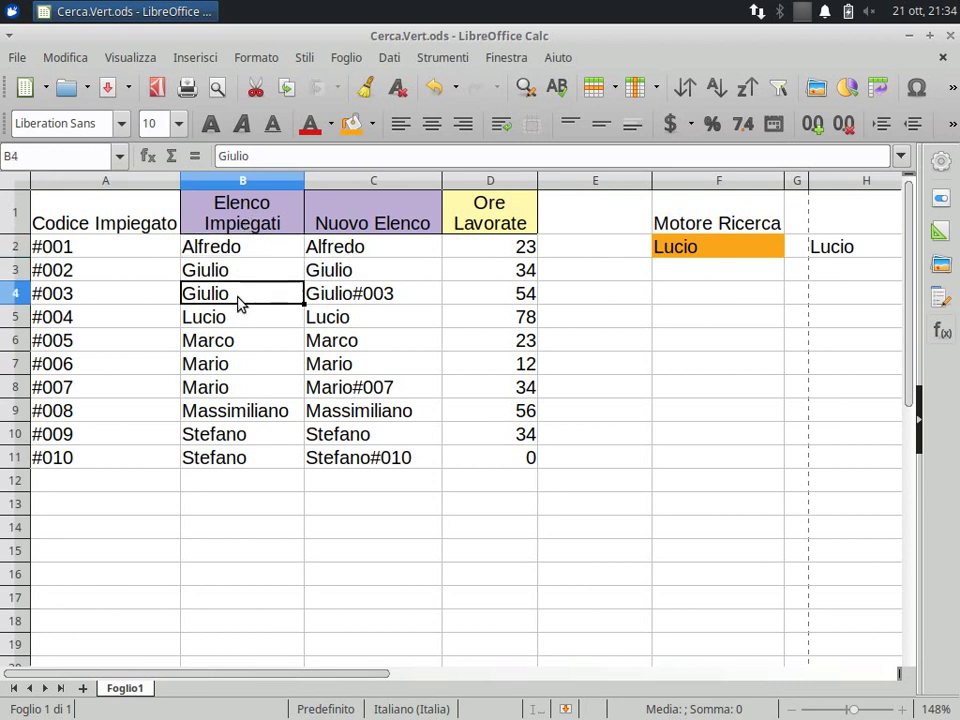
click(238, 270)
click(357, 303)
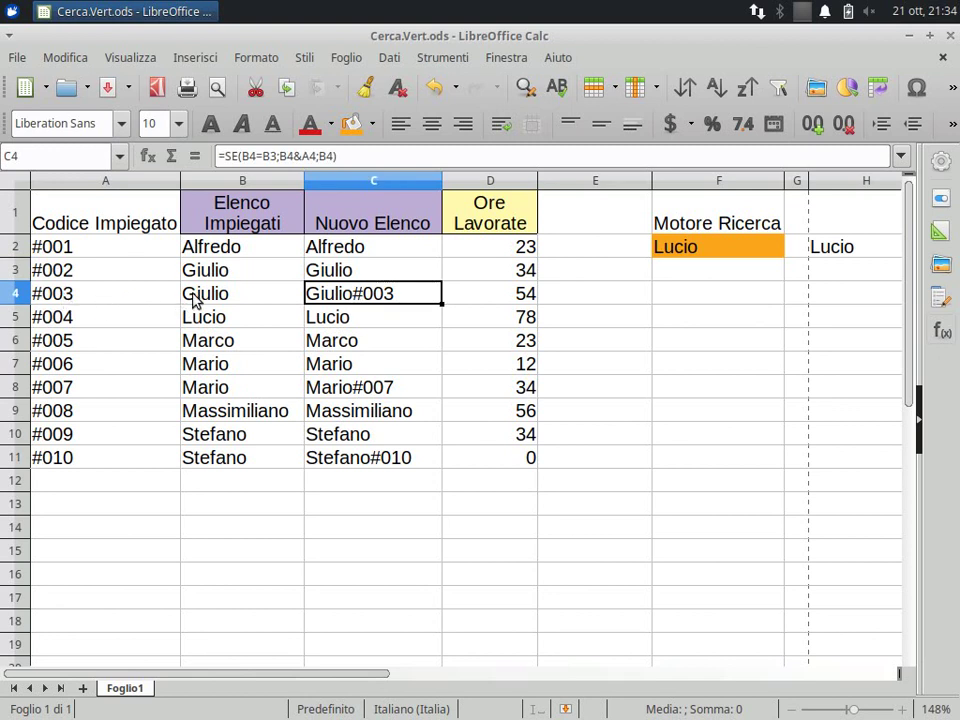
Compare the repeated Mario and Stefano names with their Mario#007 and Stefano#010 results
click(222, 384)
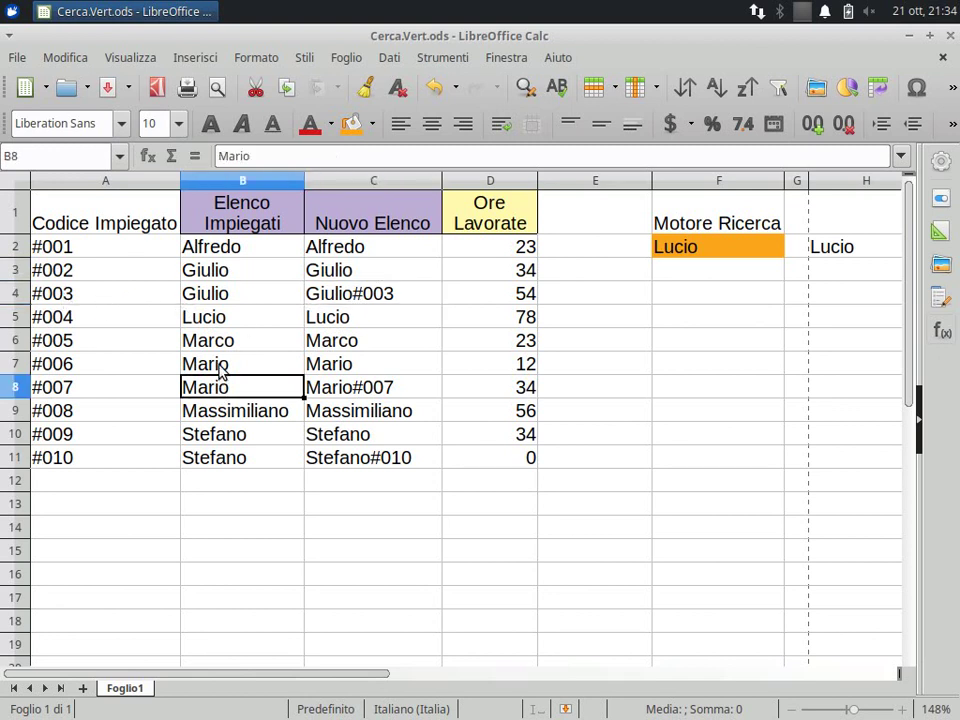
click(222, 368)
click(328, 395)
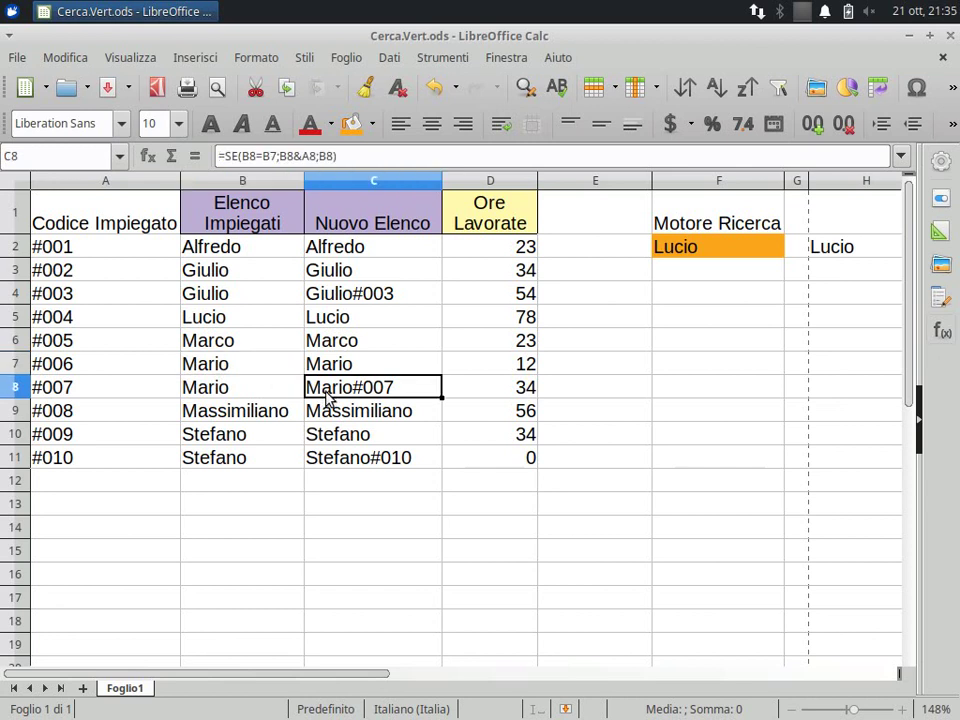
click(231, 463)
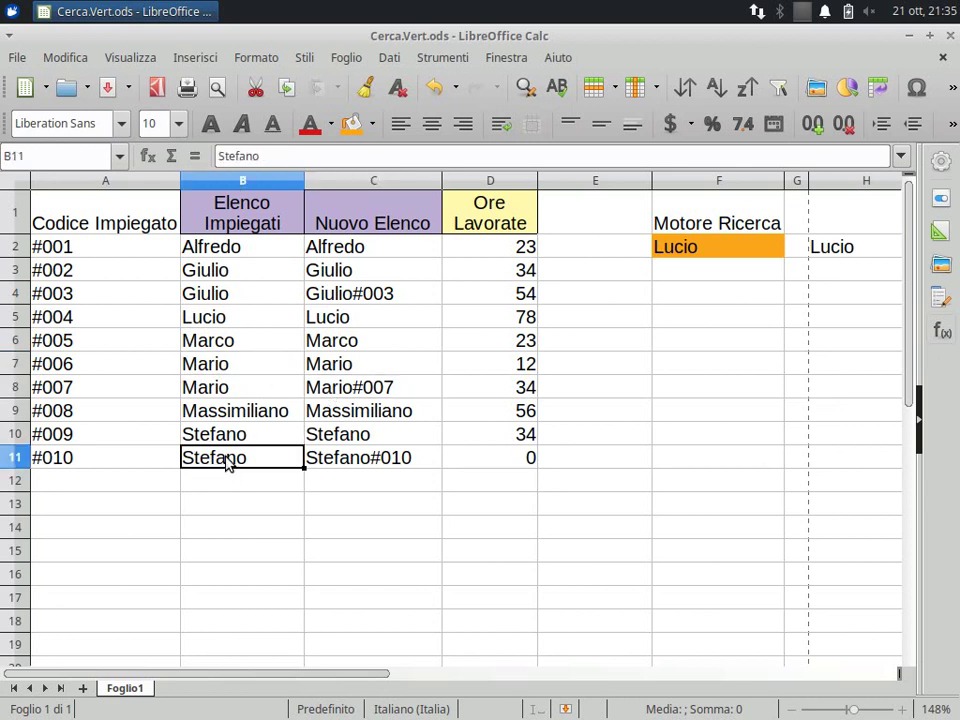
click(354, 462)
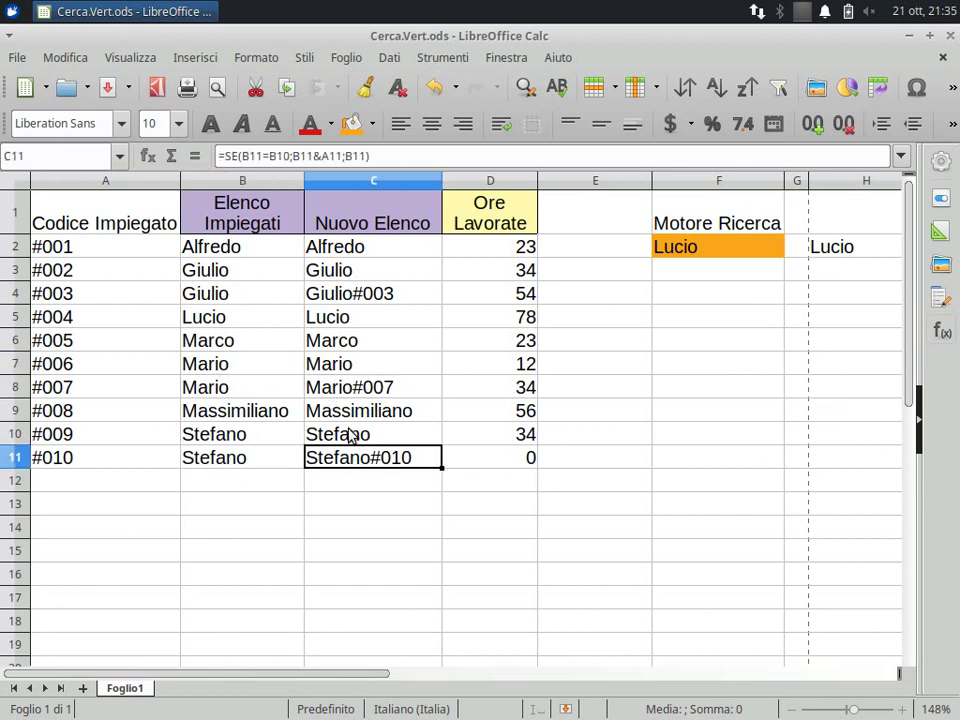
Review the C2 formula without changing it, then widen column E slightly
click(344, 244)
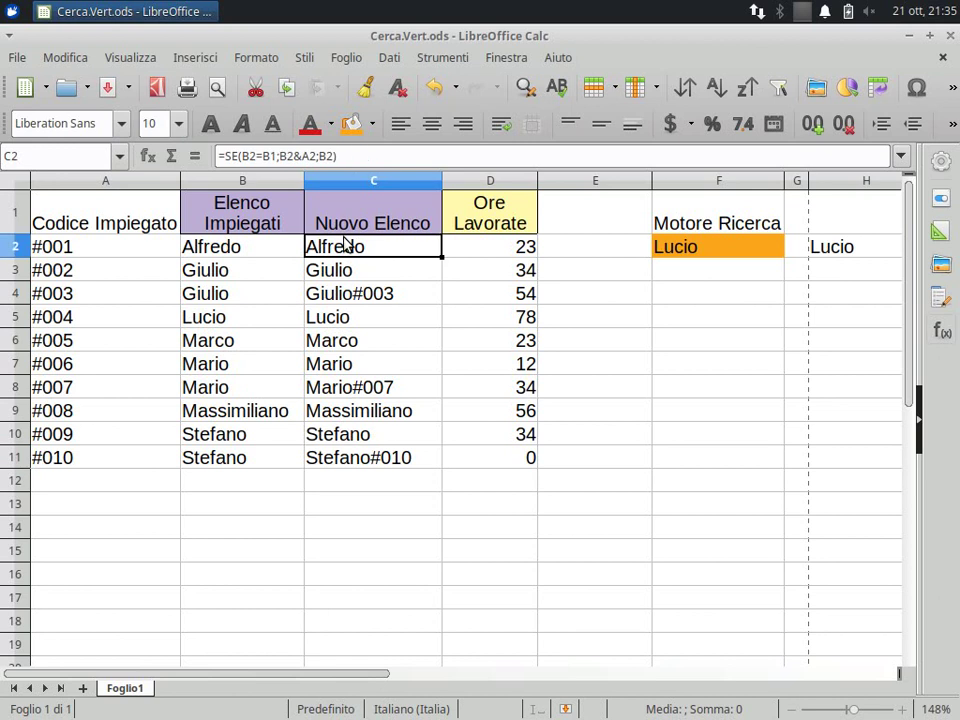
click(285, 156)
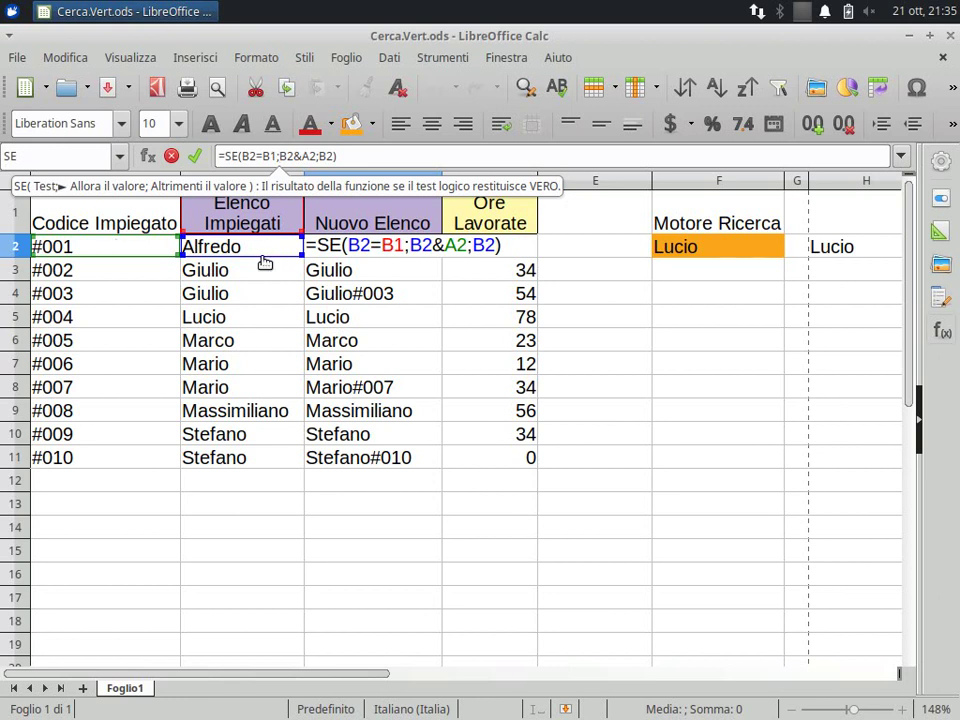
key(Escape)
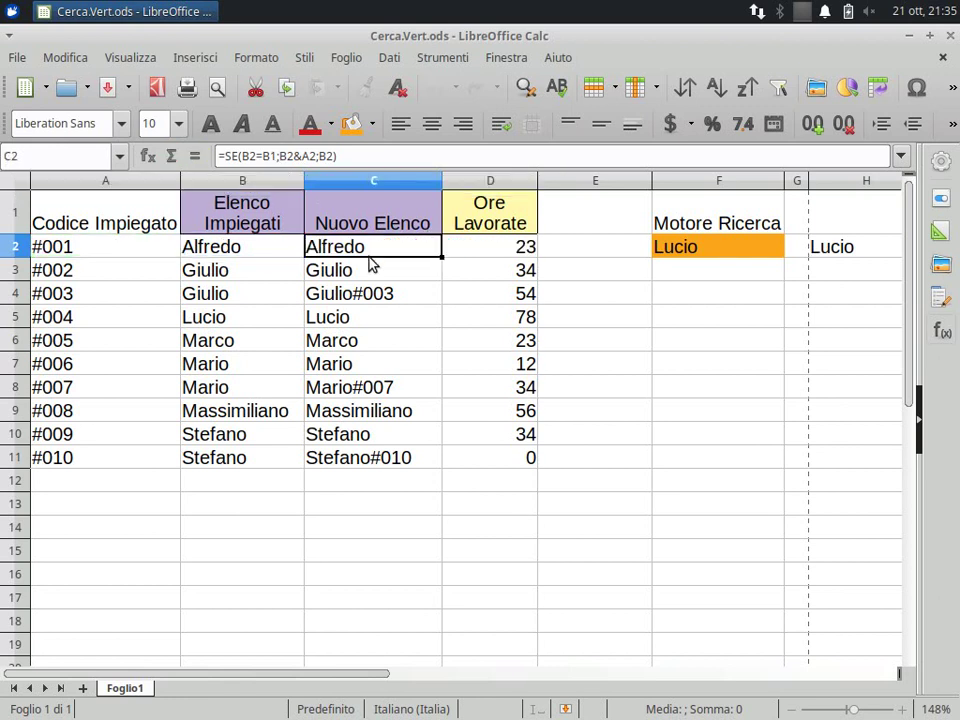
click(355, 290)
click(366, 390)
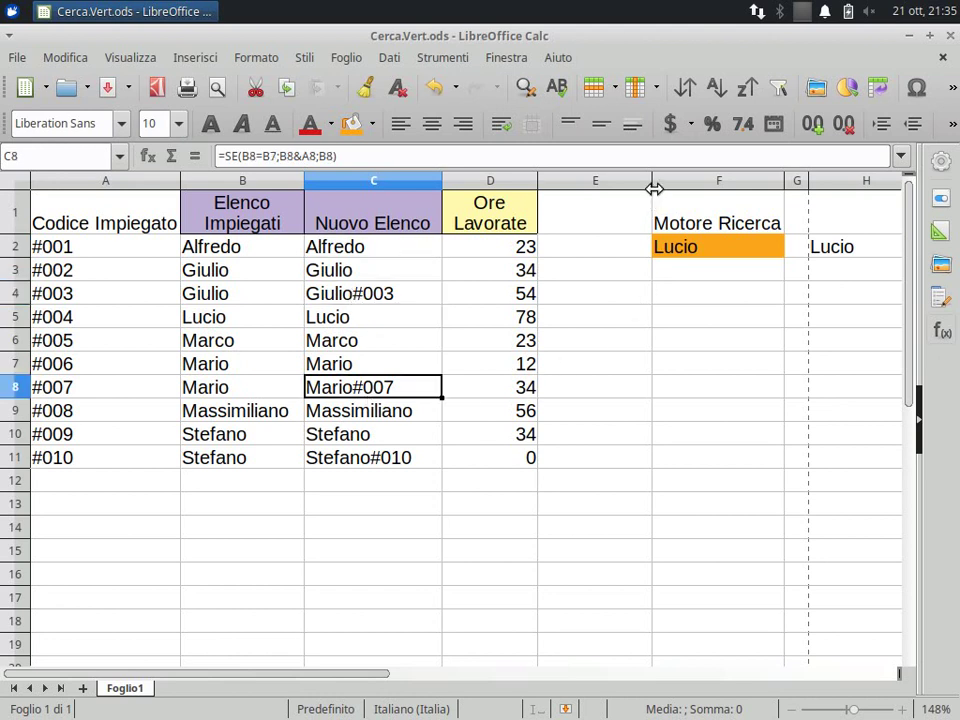
drag(653, 180, 657, 182)
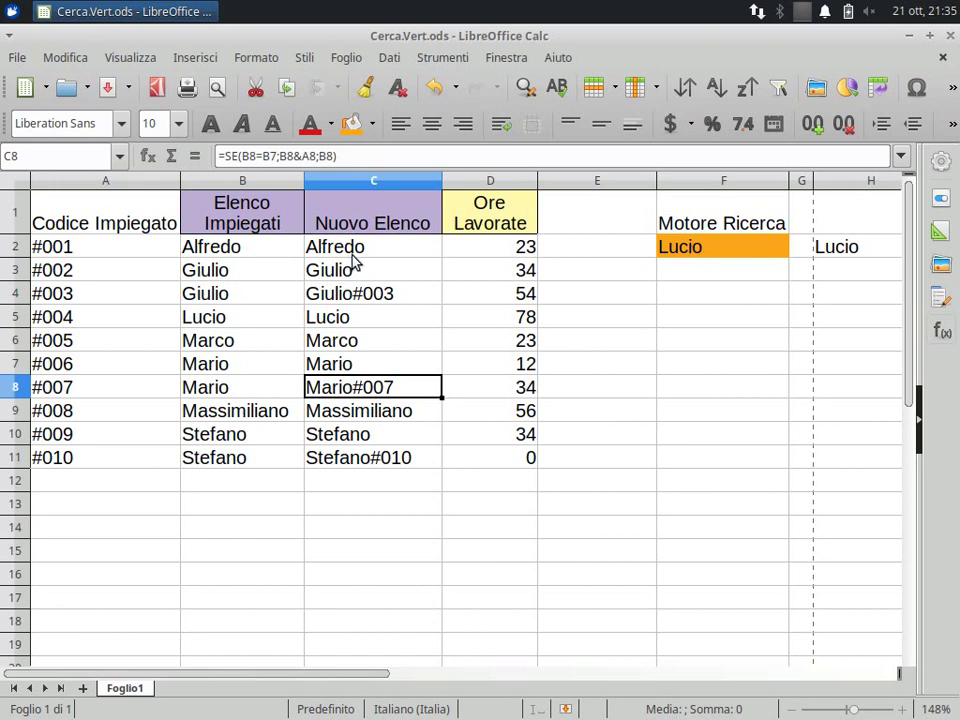
click(749, 251)
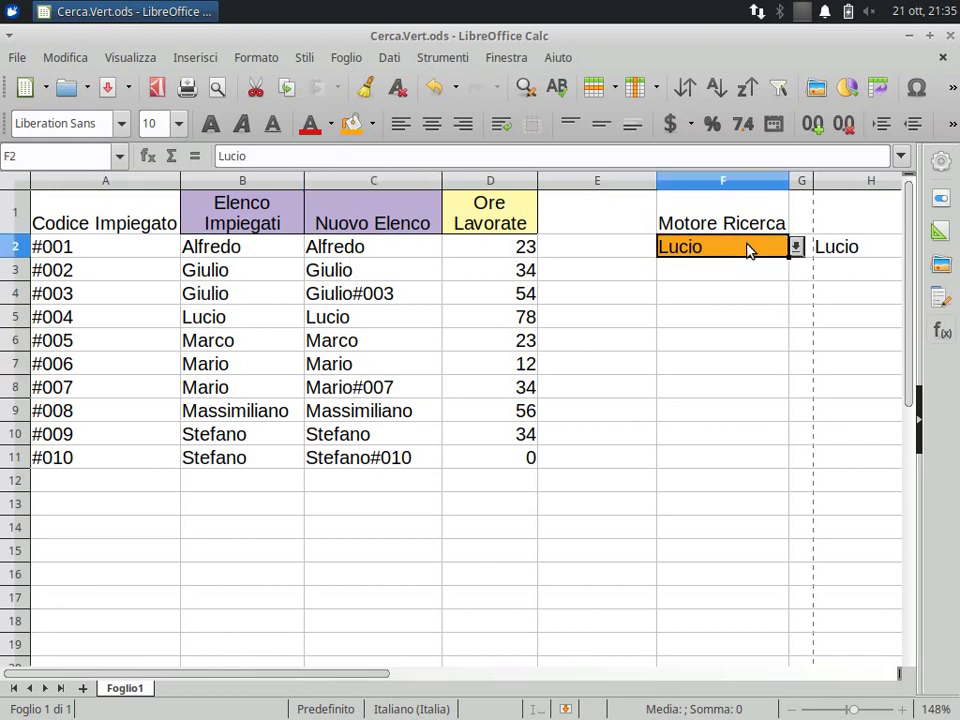
Set F2's validity list source to the Nuovo Elenco range $C$2:$C$11
click(389, 58)
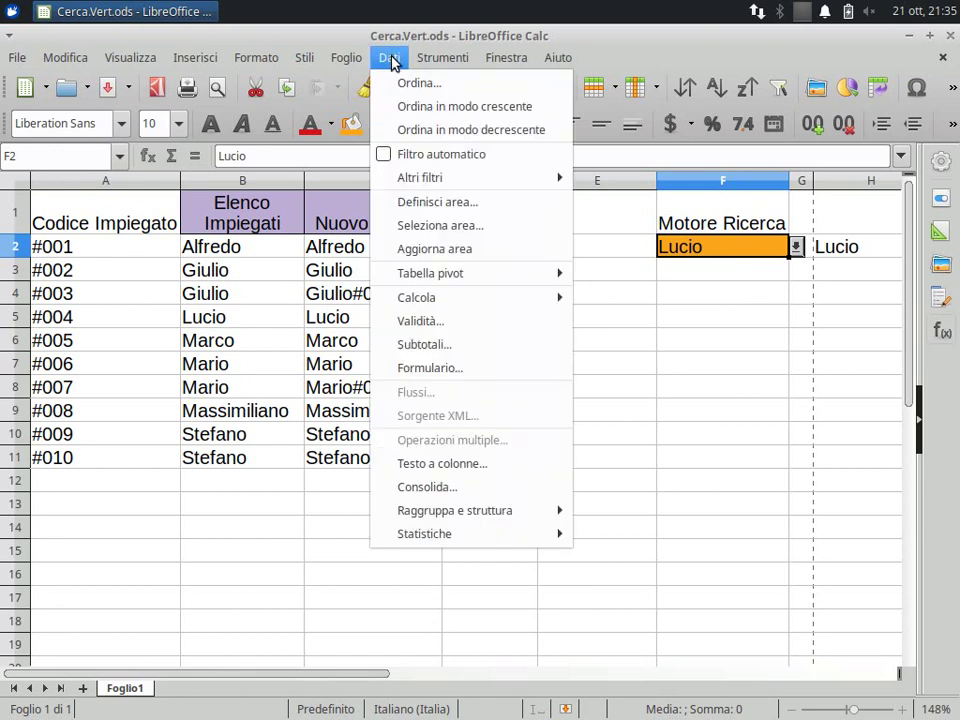
click(444, 321)
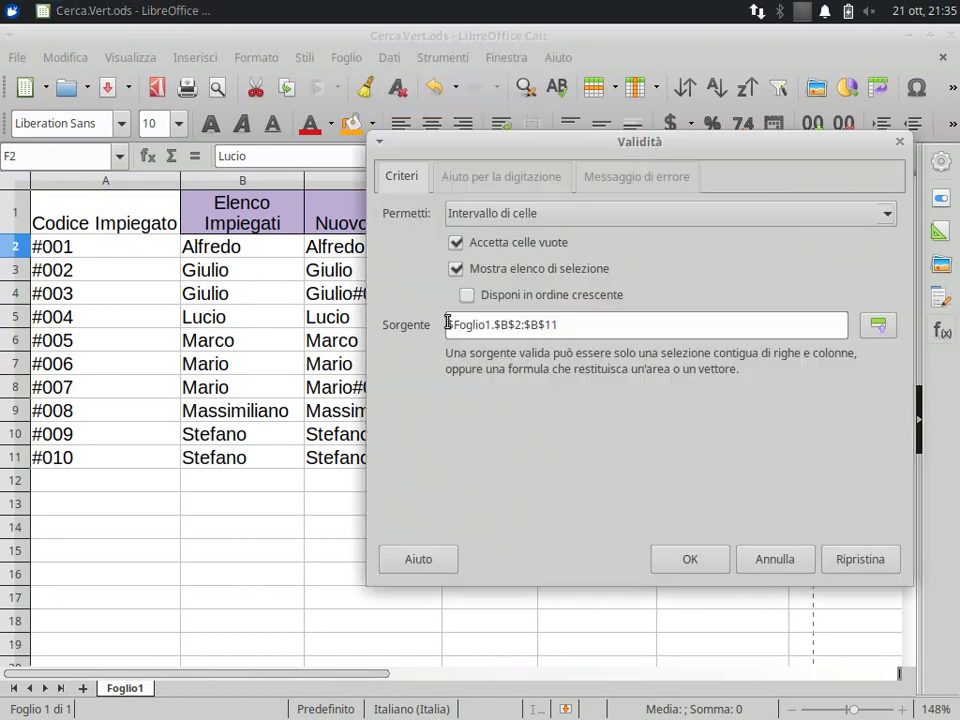
click(876, 324)
mouse_move(322, 255)
mouse_down()
mouse_move(340, 303)
mouse_move(358, 455)
mouse_up()
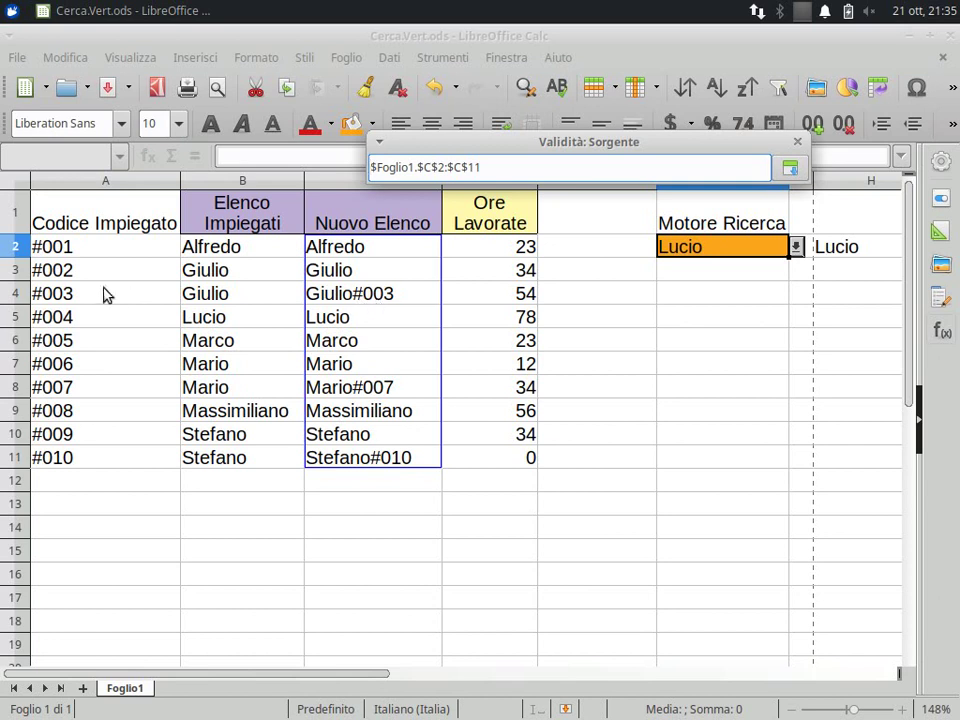
click(789, 168)
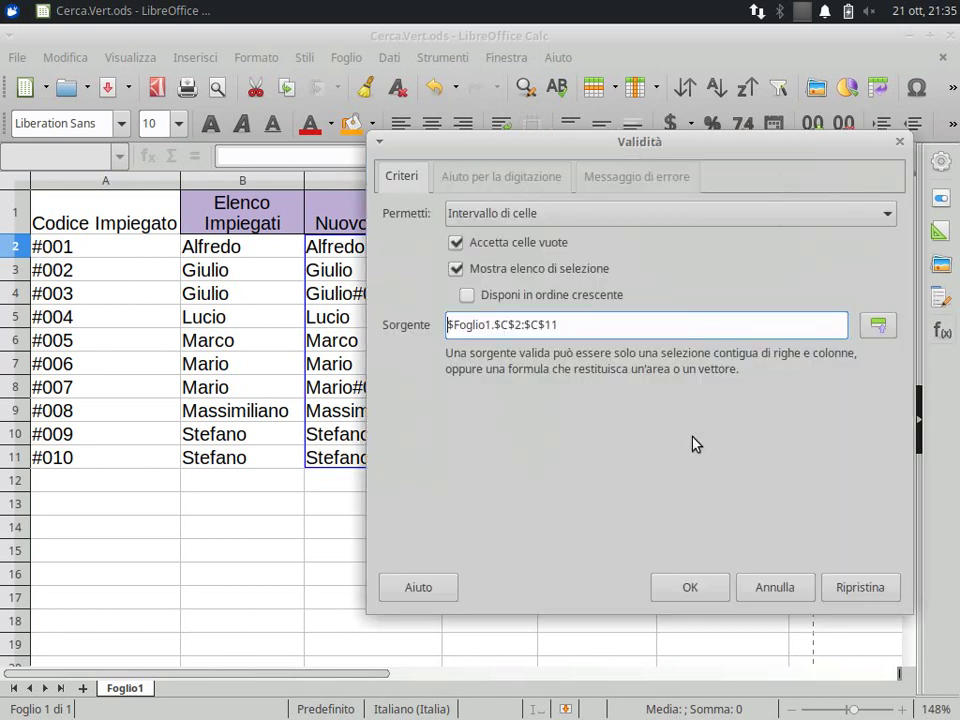
click(716, 590)
Check F2's updated name list, keeping Lucio, and narrow column E
click(795, 247)
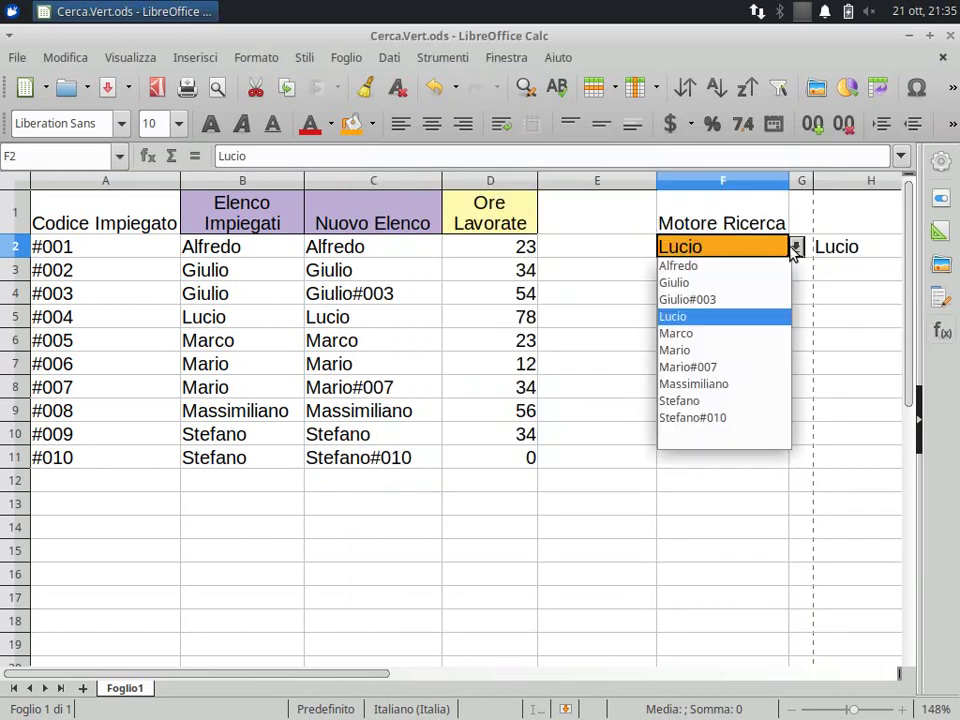
click(797, 249)
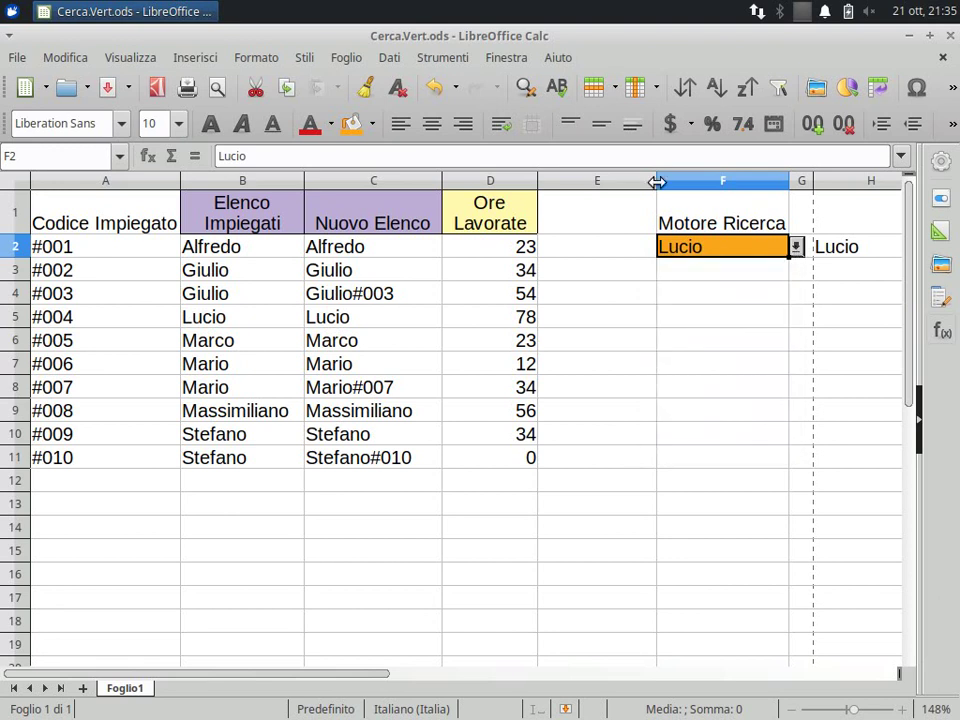
drag(657, 181, 566, 182)
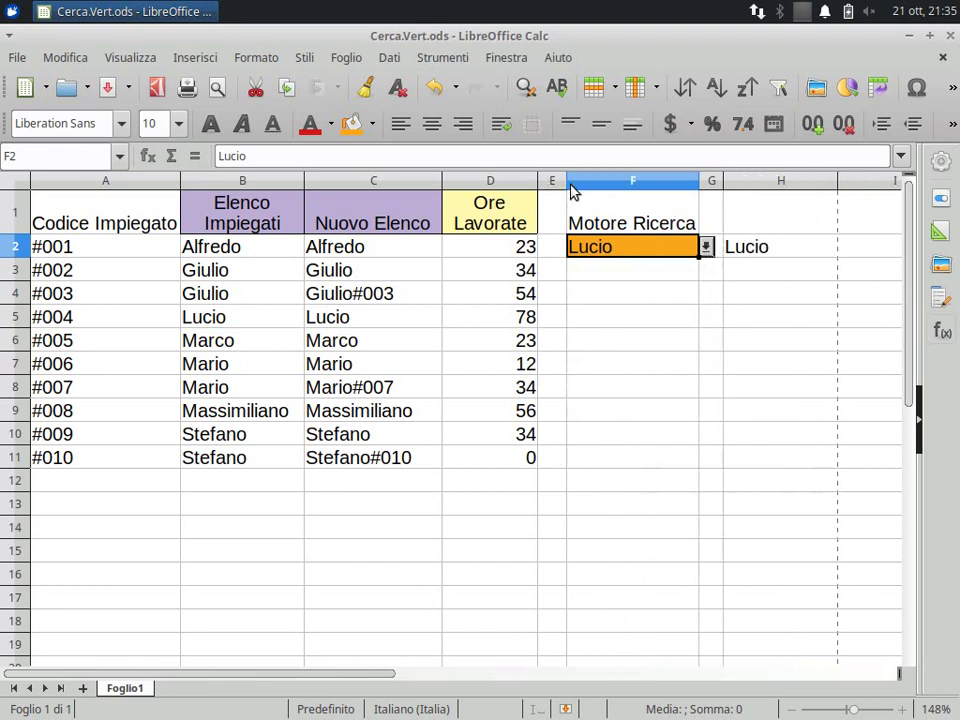
click(706, 247)
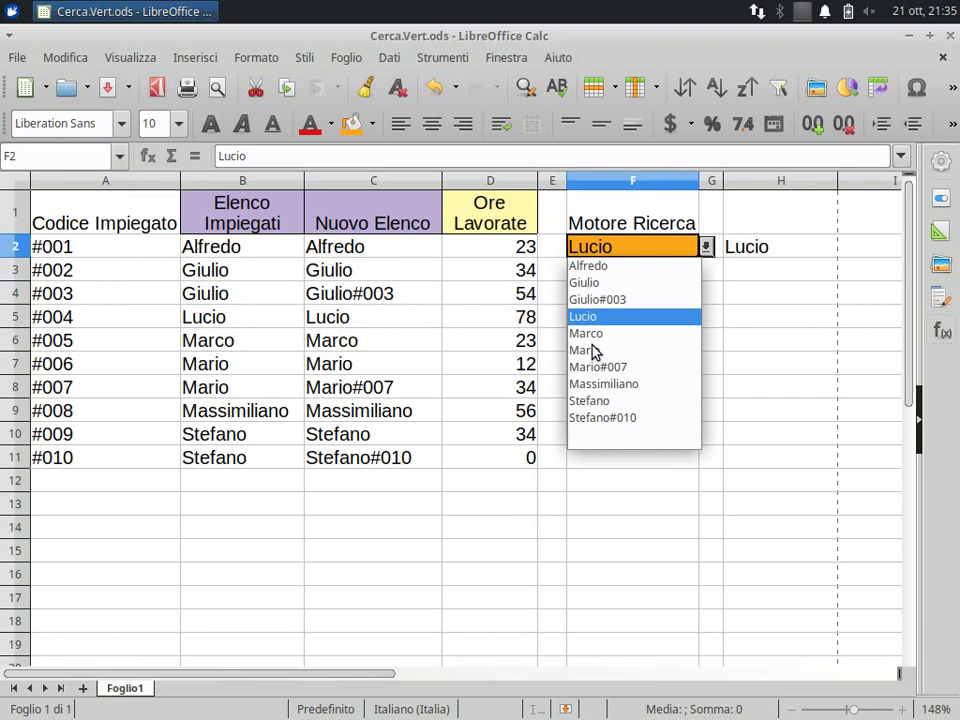
click(706, 249)
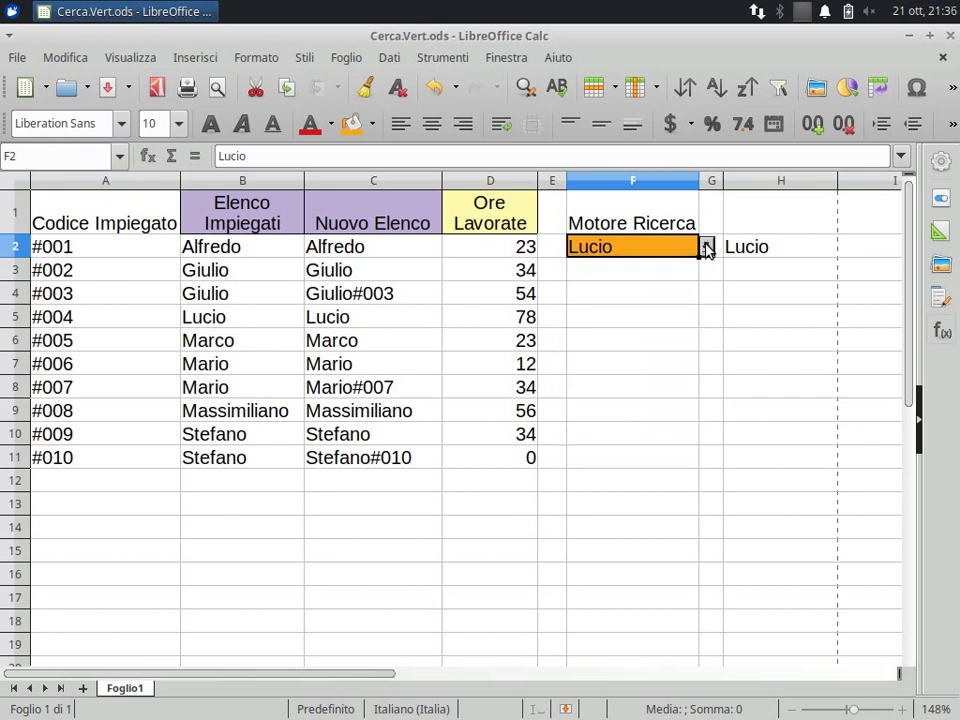
click(756, 255)
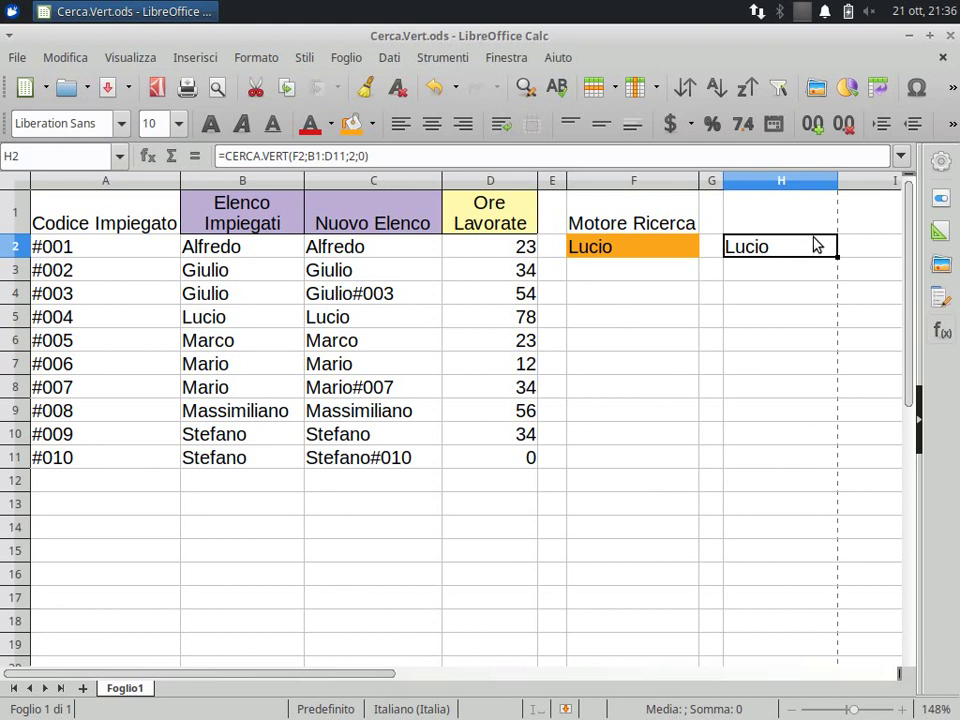
Enter =CERCA.VERT(F2;C1:D11;2;FALSO) in H2, returning 78 hours for Lucio
text(=cerc)
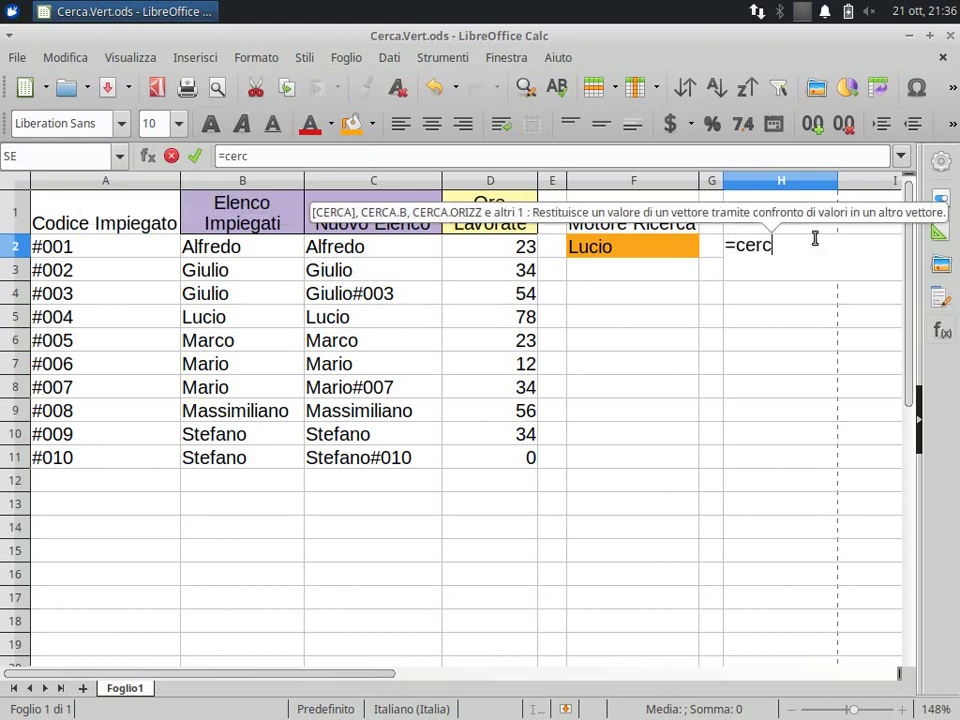
text(a.vert)
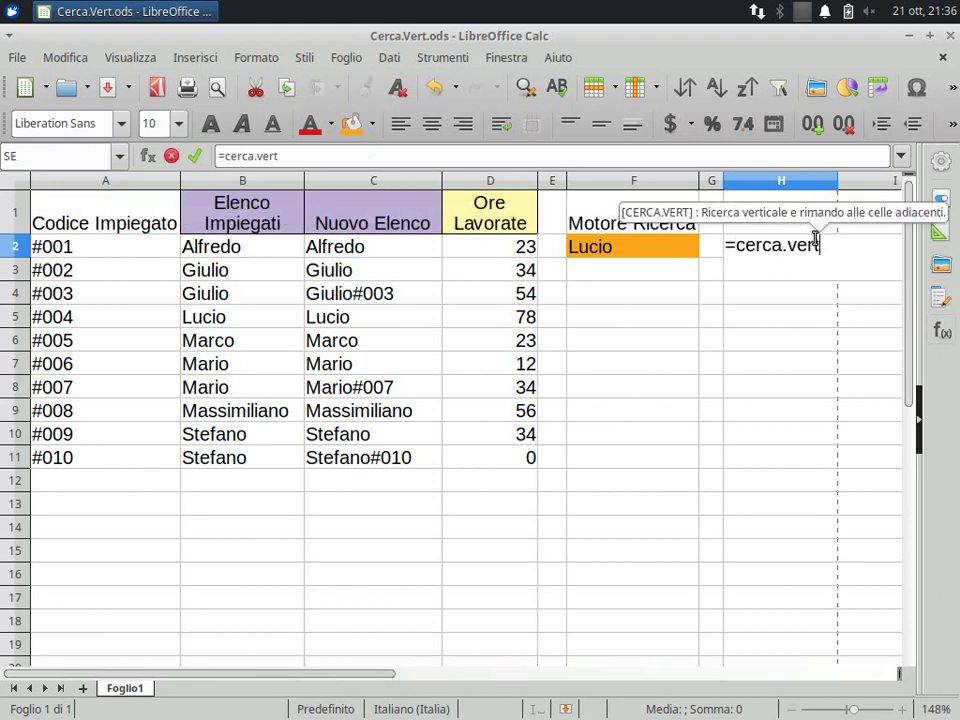
text(()
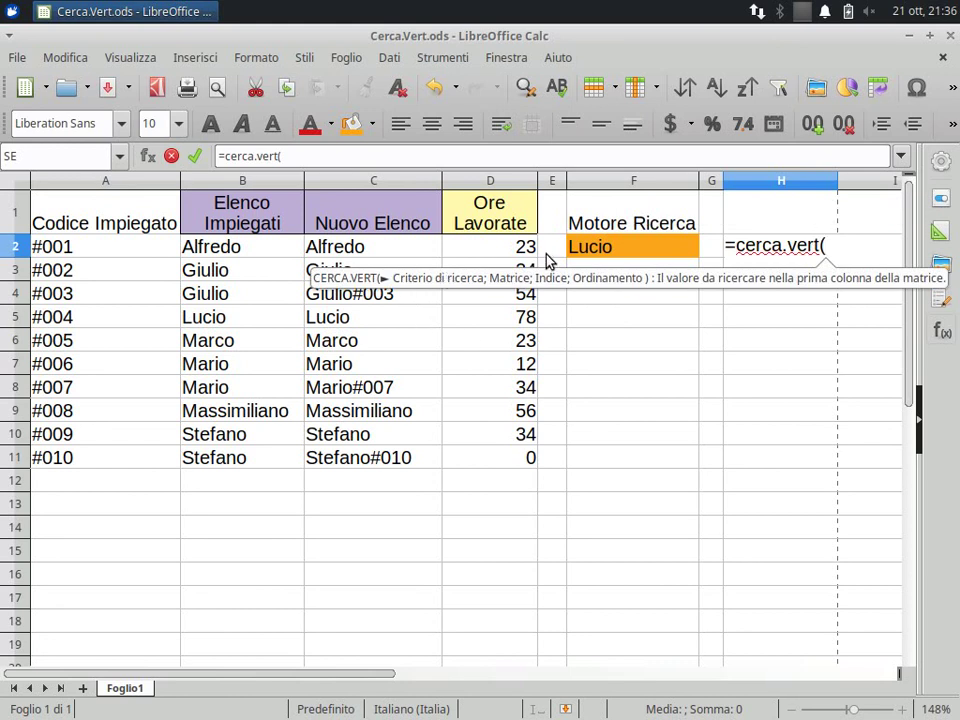
click(612, 250)
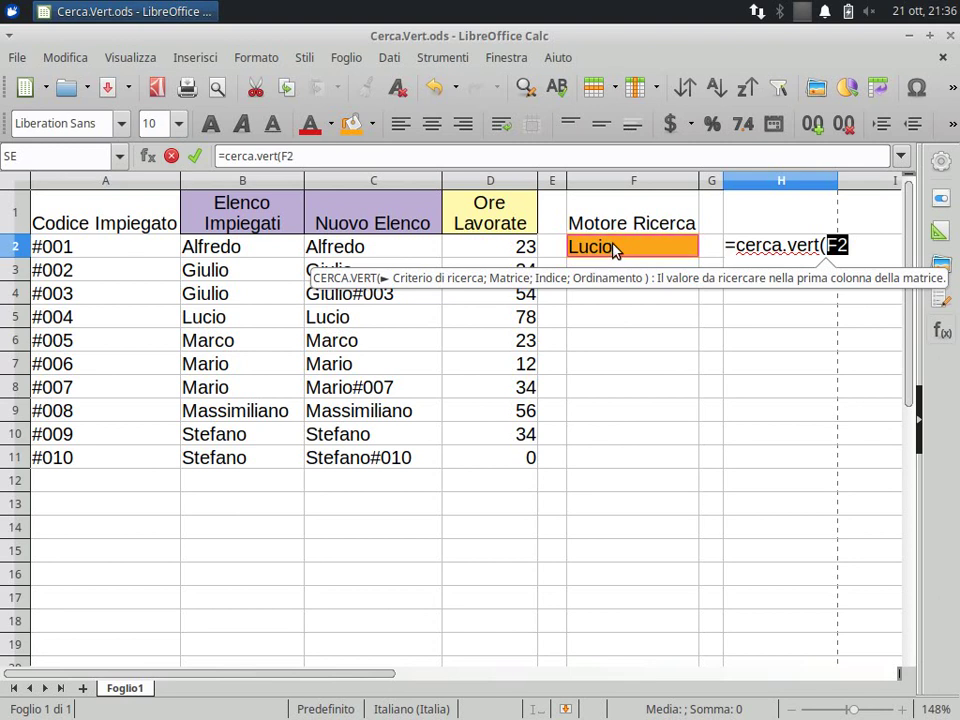
text(;)
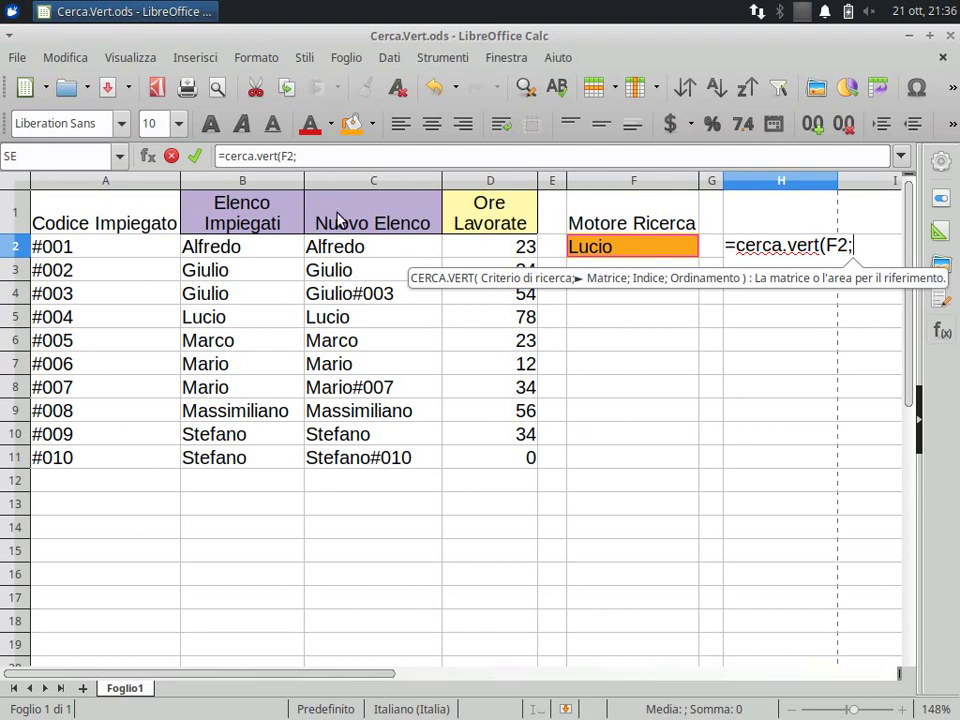
mouse_move(338, 218)
mouse_down()
mouse_move(382, 403)
mouse_move(355, 476)
mouse_up()
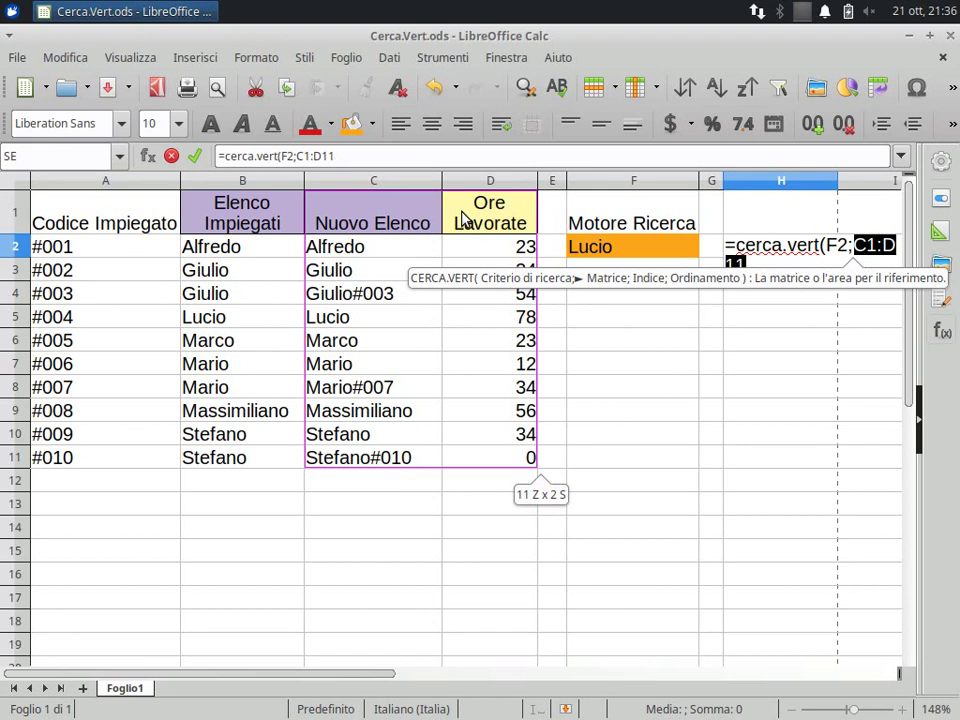
text(;)
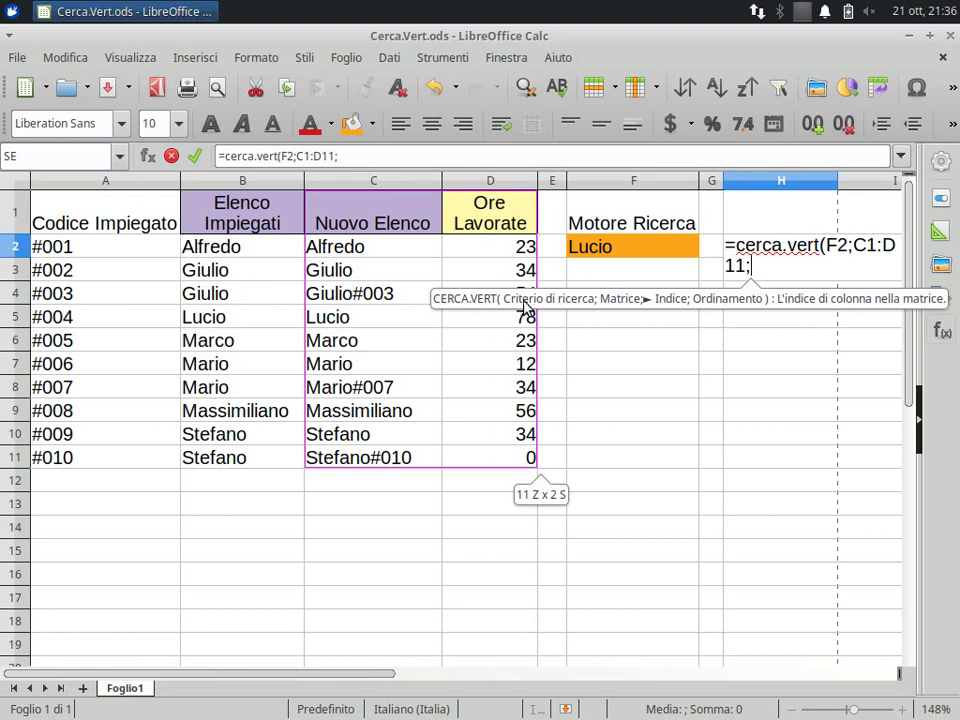
text(2;)
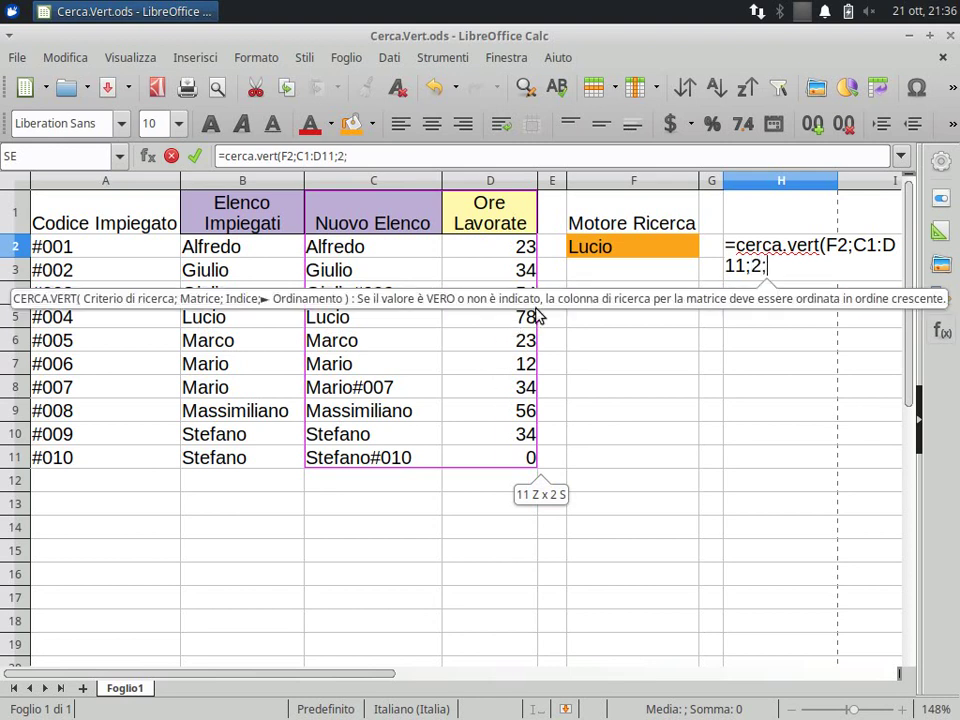
text(falso))
key(Return)
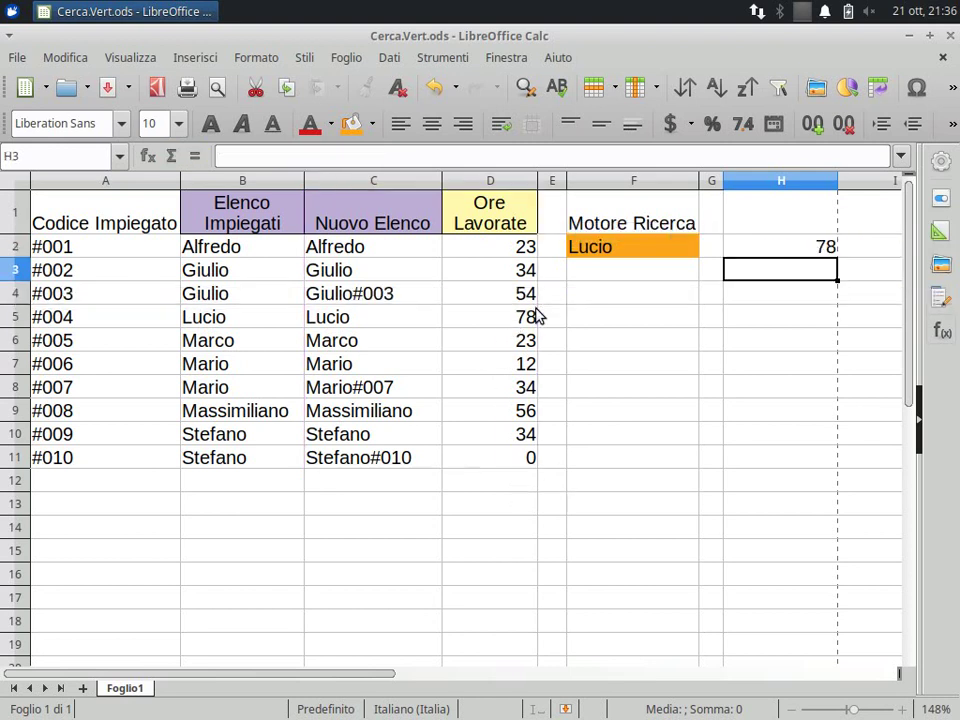
Pick Mario#007, then Mario, as the F2 search name to test the lookup
click(666, 249)
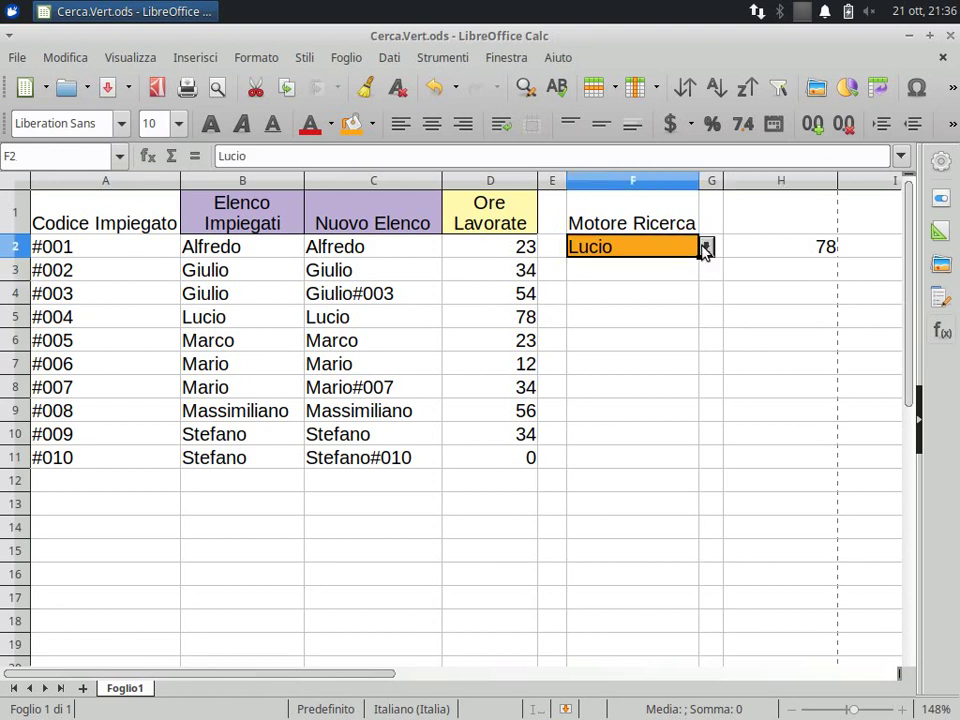
click(705, 247)
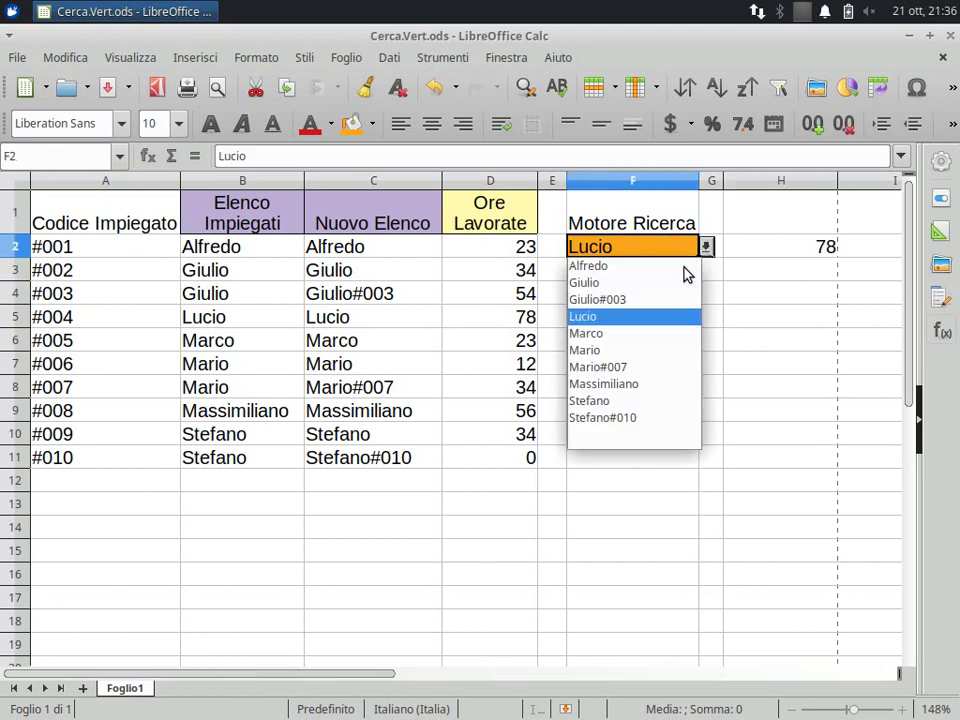
click(610, 368)
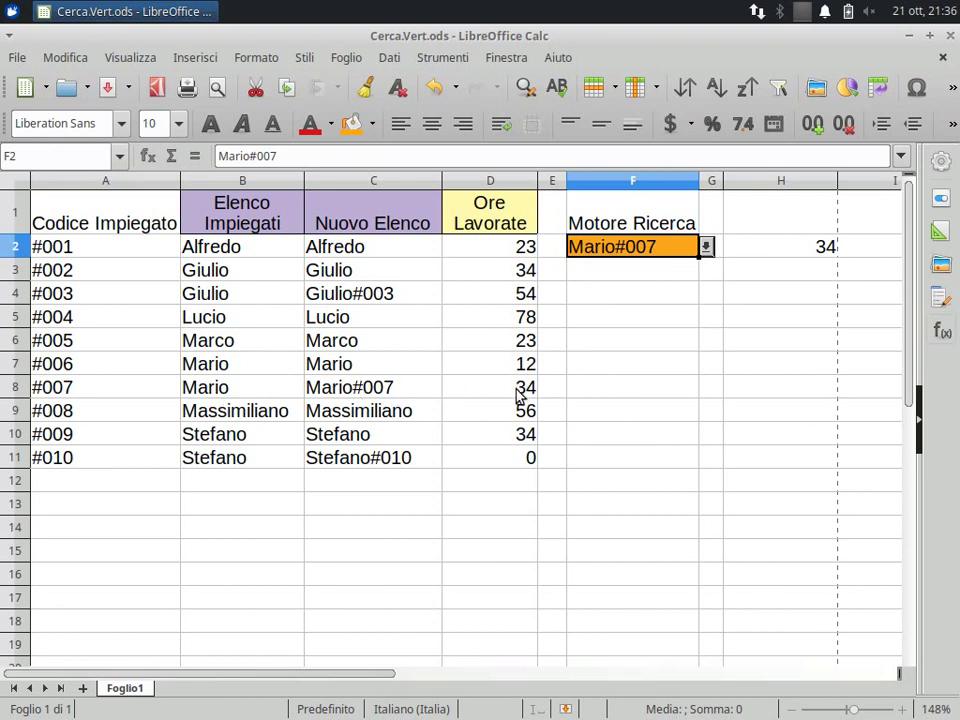
click(707, 252)
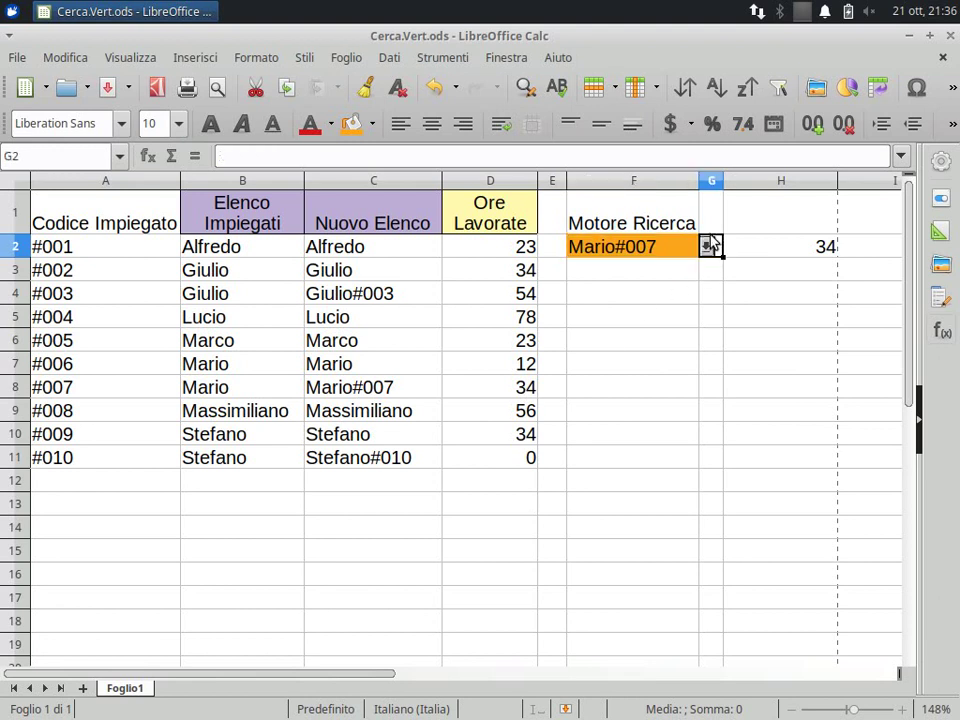
click(697, 256)
click(706, 248)
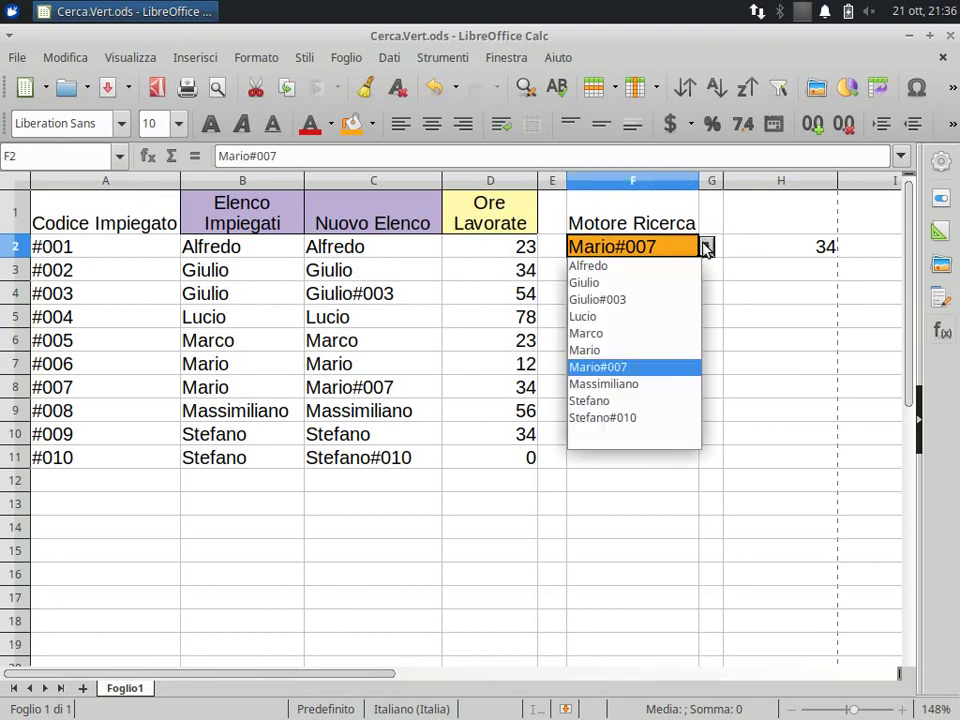
click(636, 350)
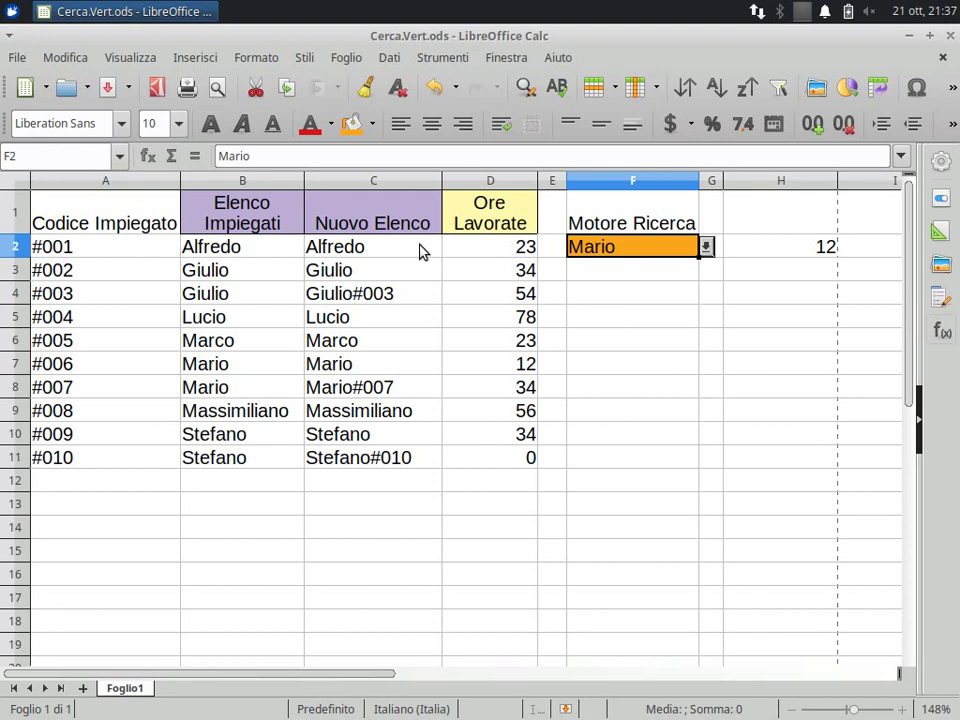
Try Stefano and Stefano#010, then settle on Alfredo so H2 shows 23 hours
click(705, 247)
click(613, 403)
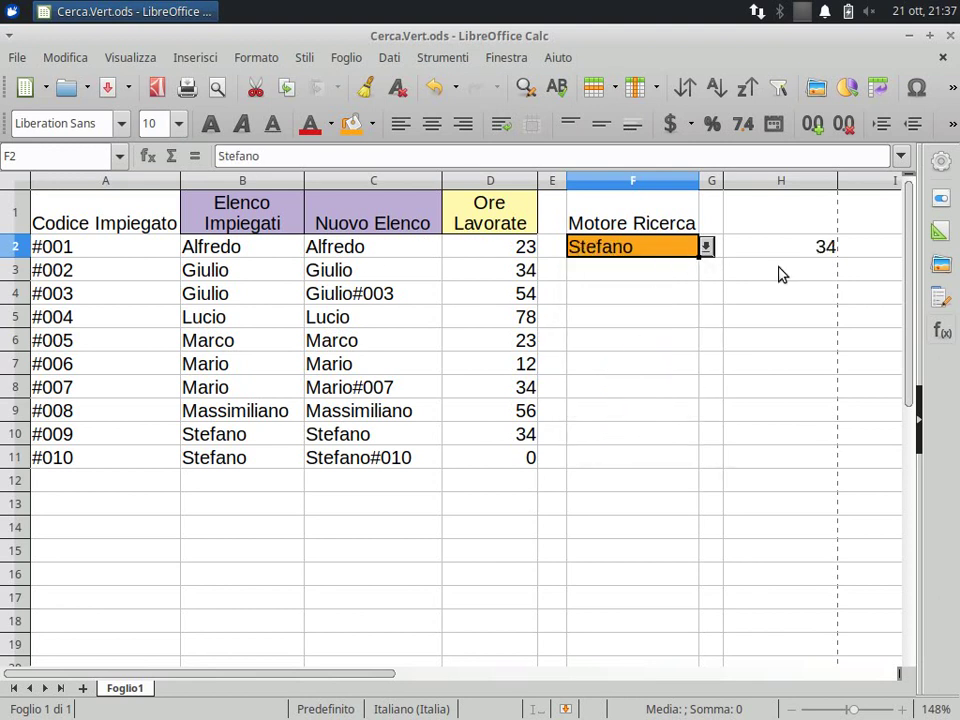
click(706, 248)
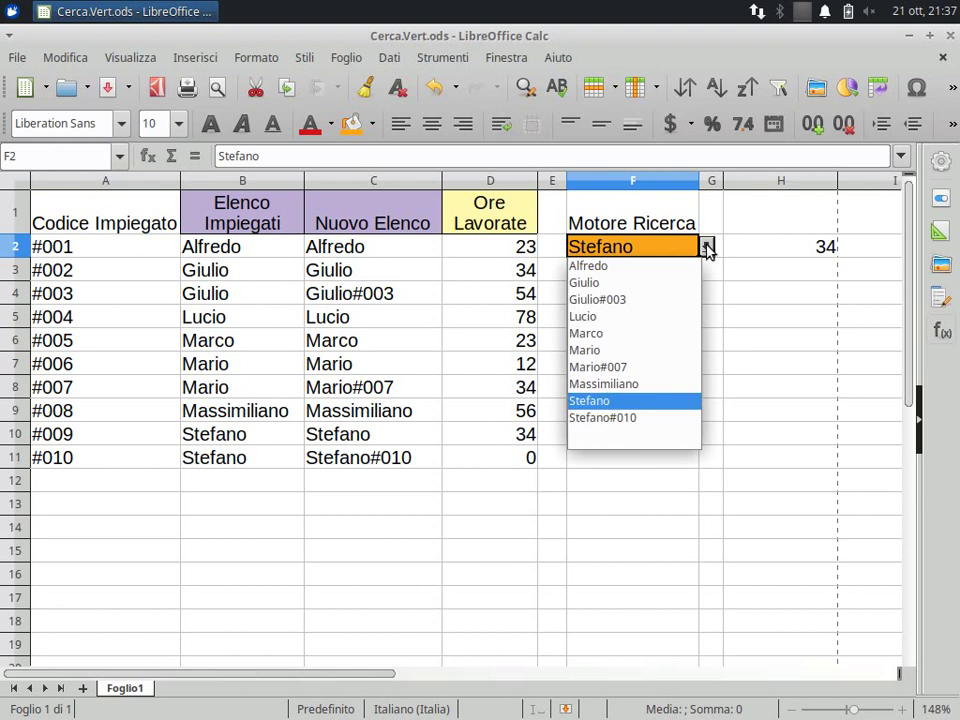
click(621, 418)
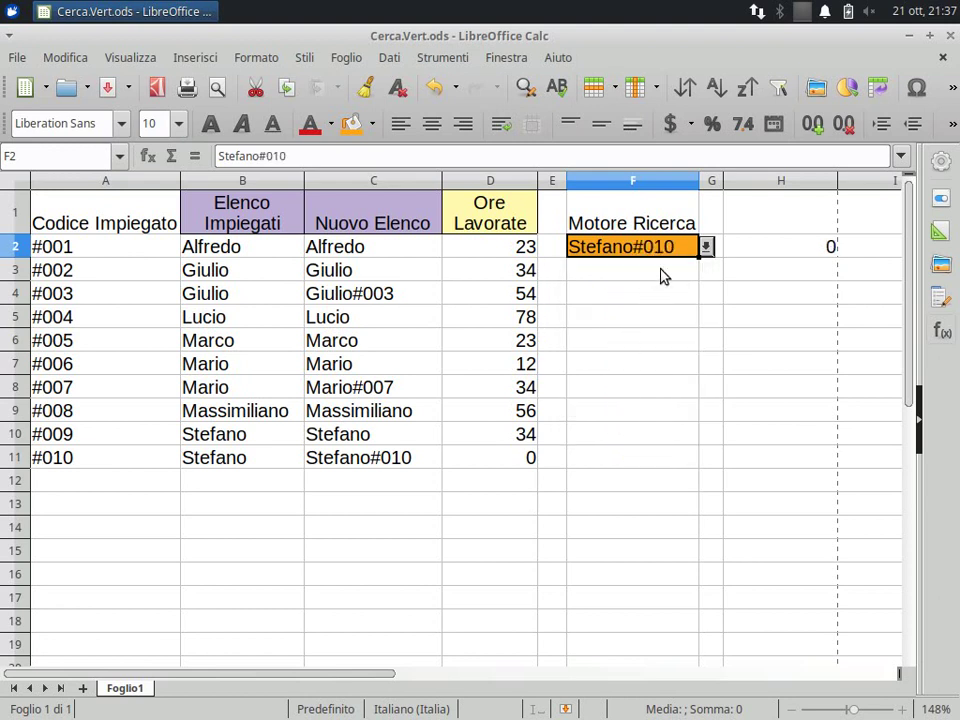
click(706, 247)
click(622, 266)
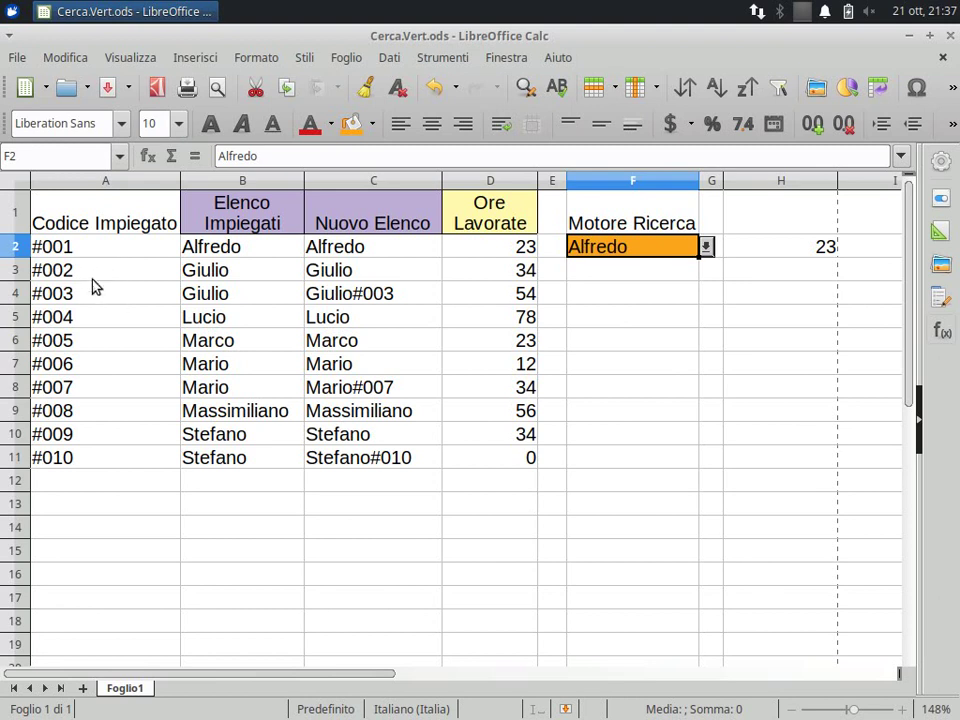
click(348, 254)
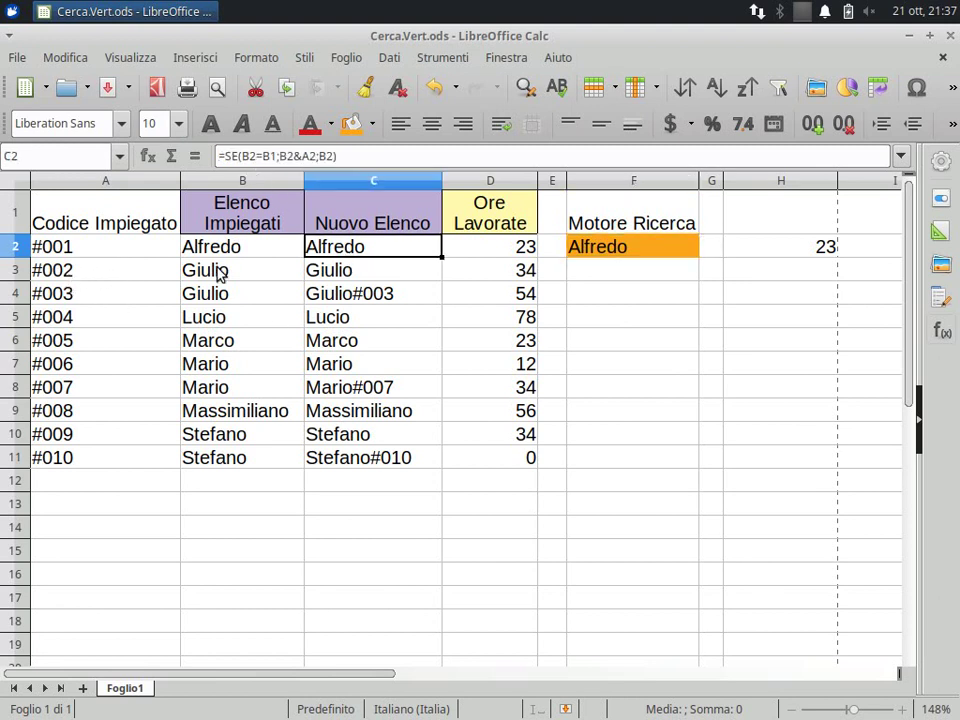